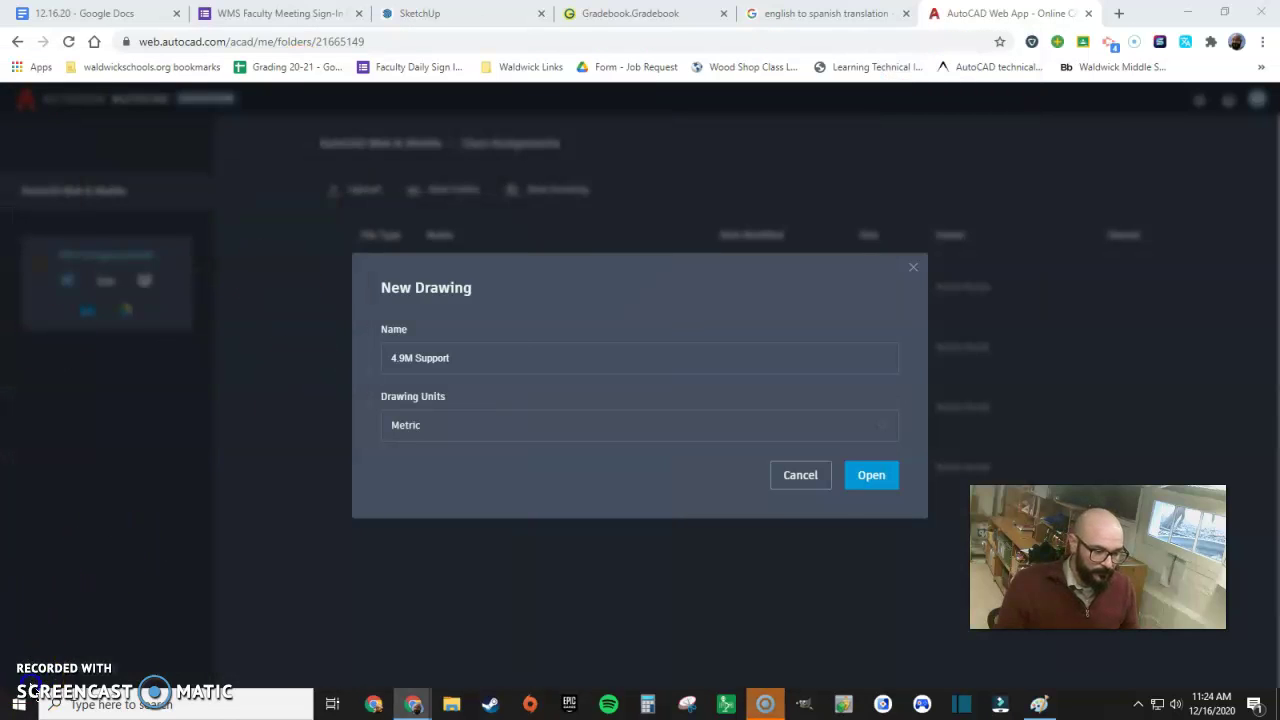
# - Draw a rectangle from corner 0,0 to opposite corner 20,90 for the support's upright
pyautogui.click(867, 152)
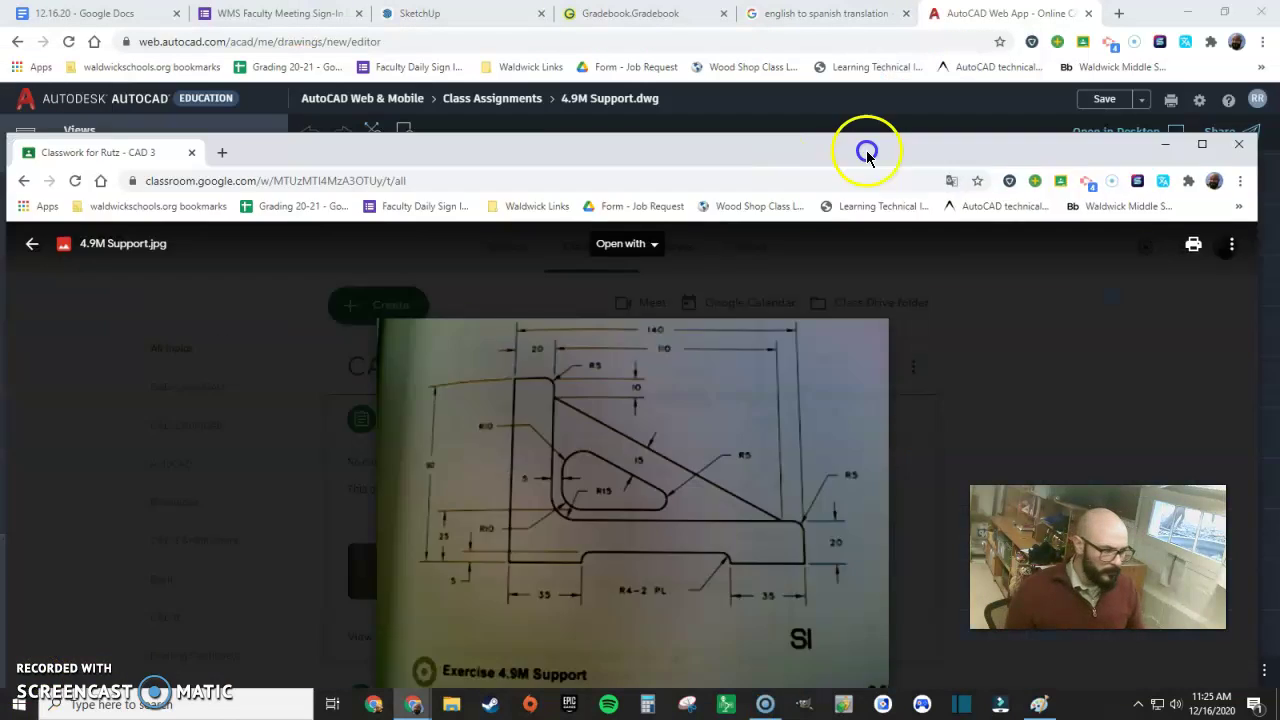
pyautogui.moveTo(867, 152); pyautogui.dragTo(1279, 30)
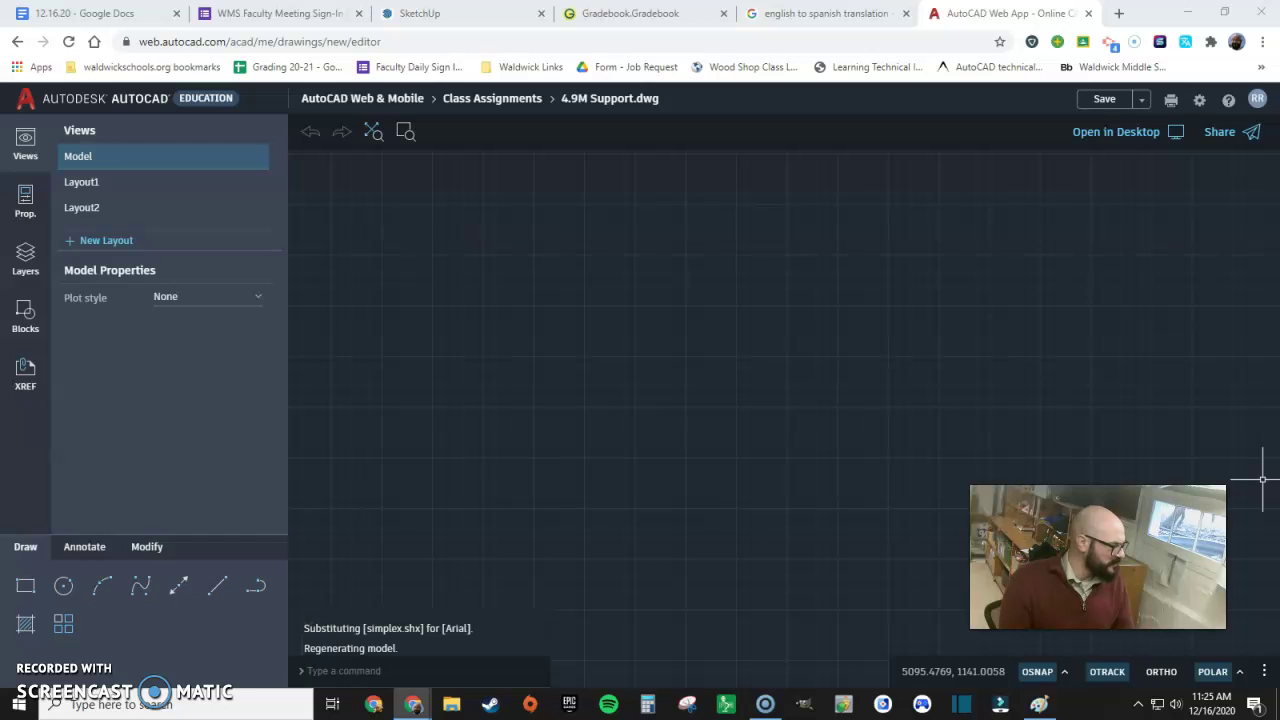
pyautogui.click(66, 590)
pyautogui.click(30, 592)
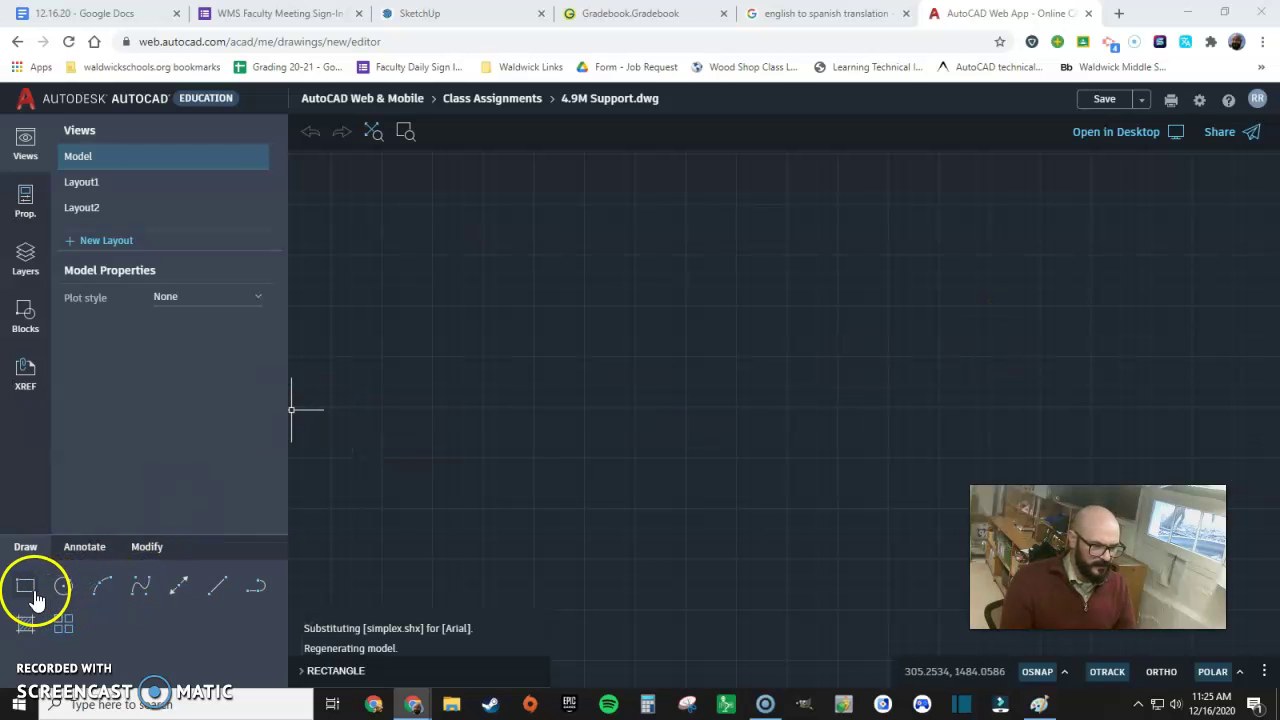
pyautogui.click(35, 598)
pyautogui.moveTo(652, 483); pyautogui.dragTo(754, 362, button='middle')
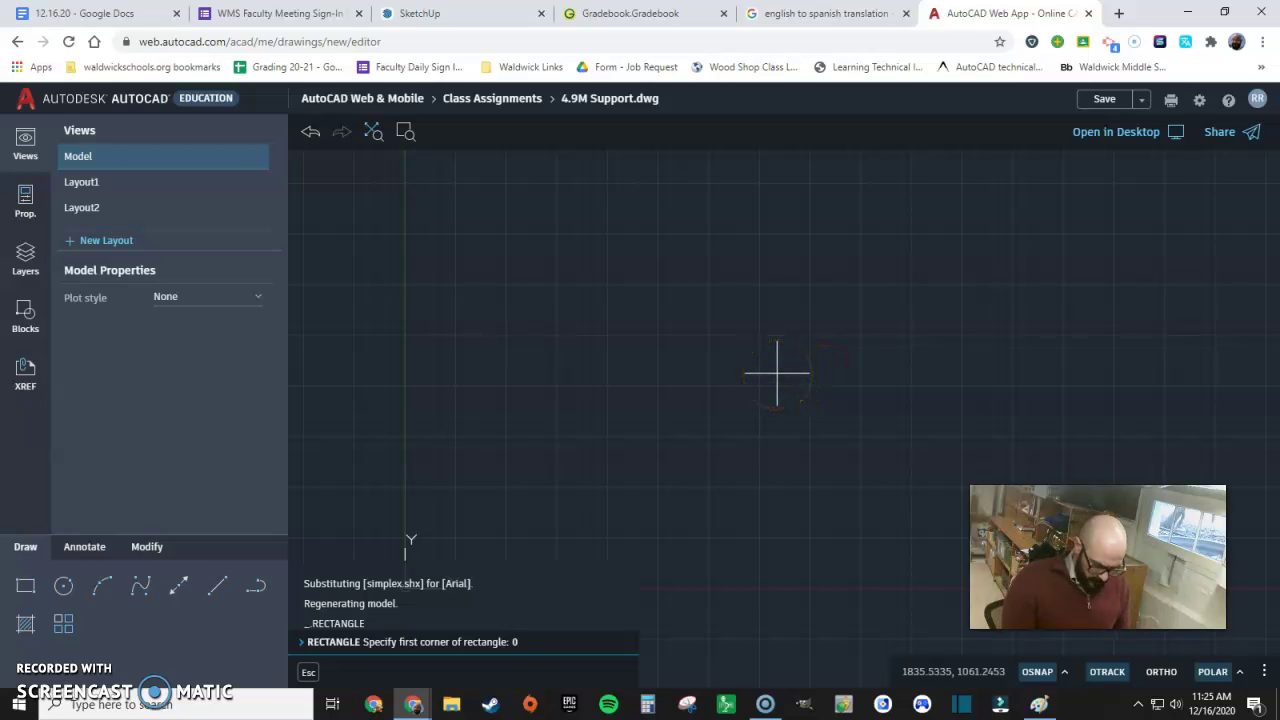
pyautogui.press('Return')
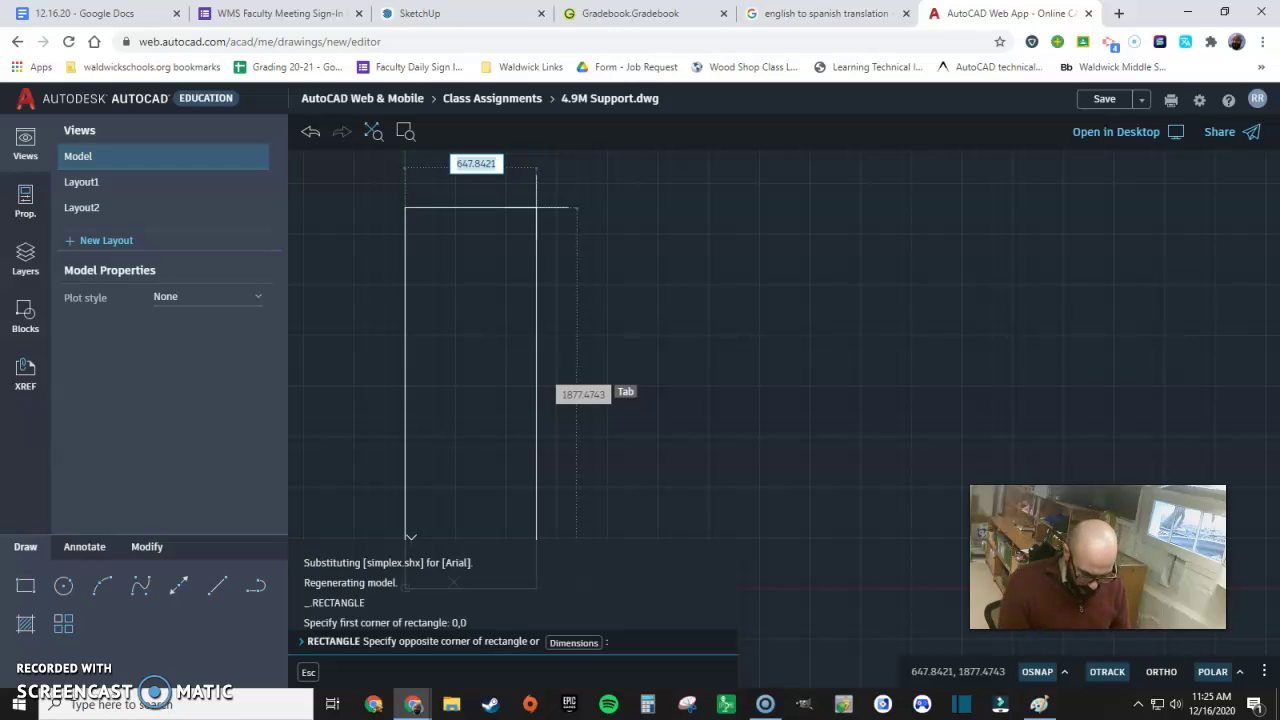
pyautogui.write('20.')
pyautogui.press('Return')
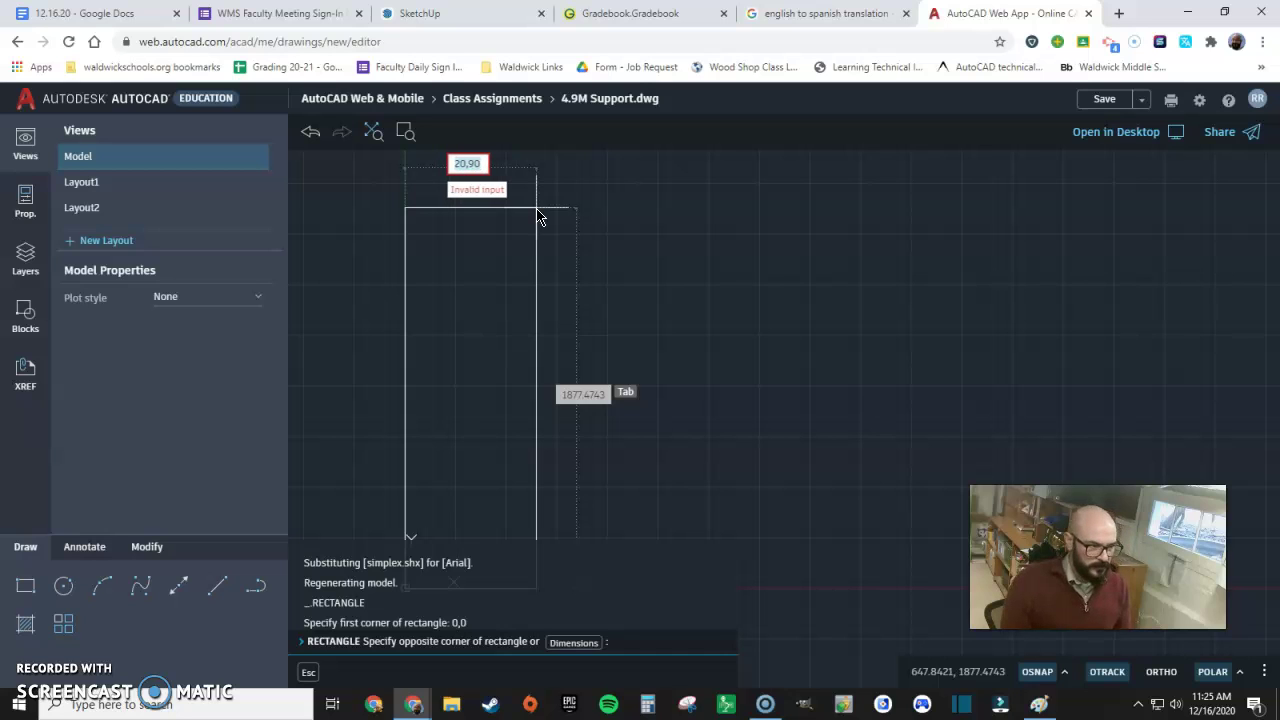
pyautogui.click(623, 646)
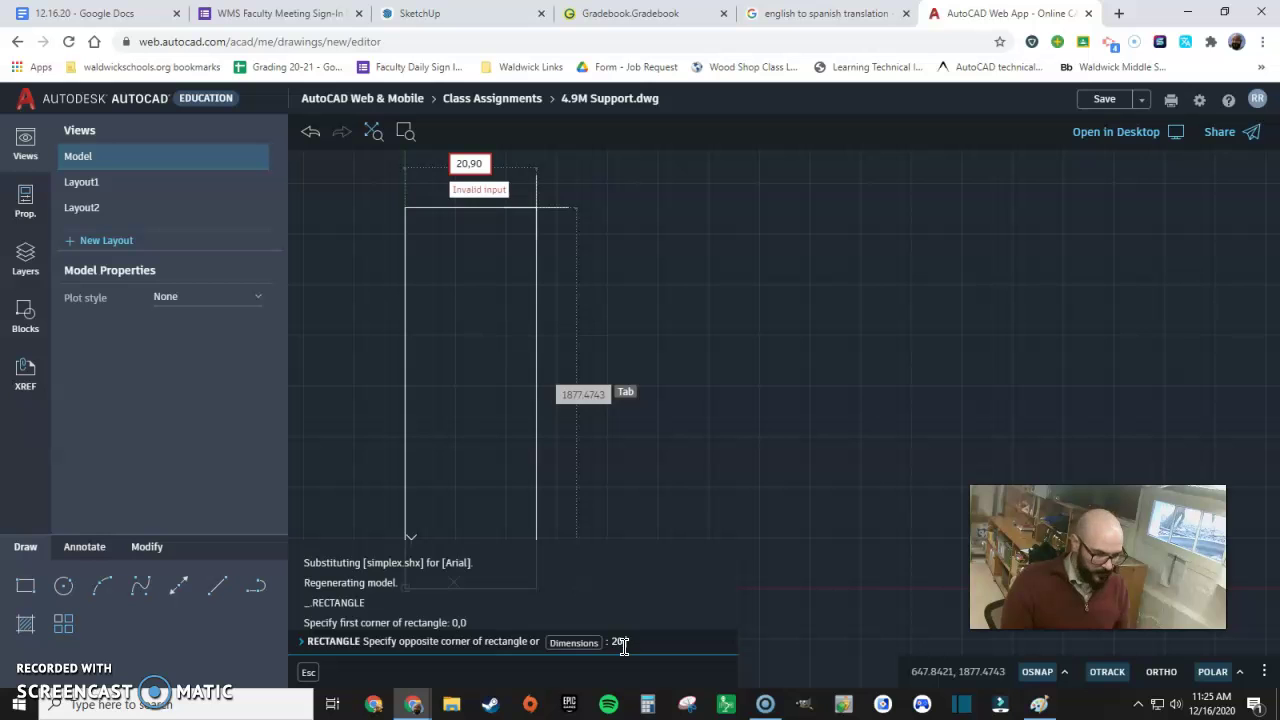
pyautogui.press('Return')
pyautogui.moveTo(545, 446); pyautogui.dragTo(700, 303)
pyautogui.click(376, 133)
pyautogui.scroll(-5, 555, 438)
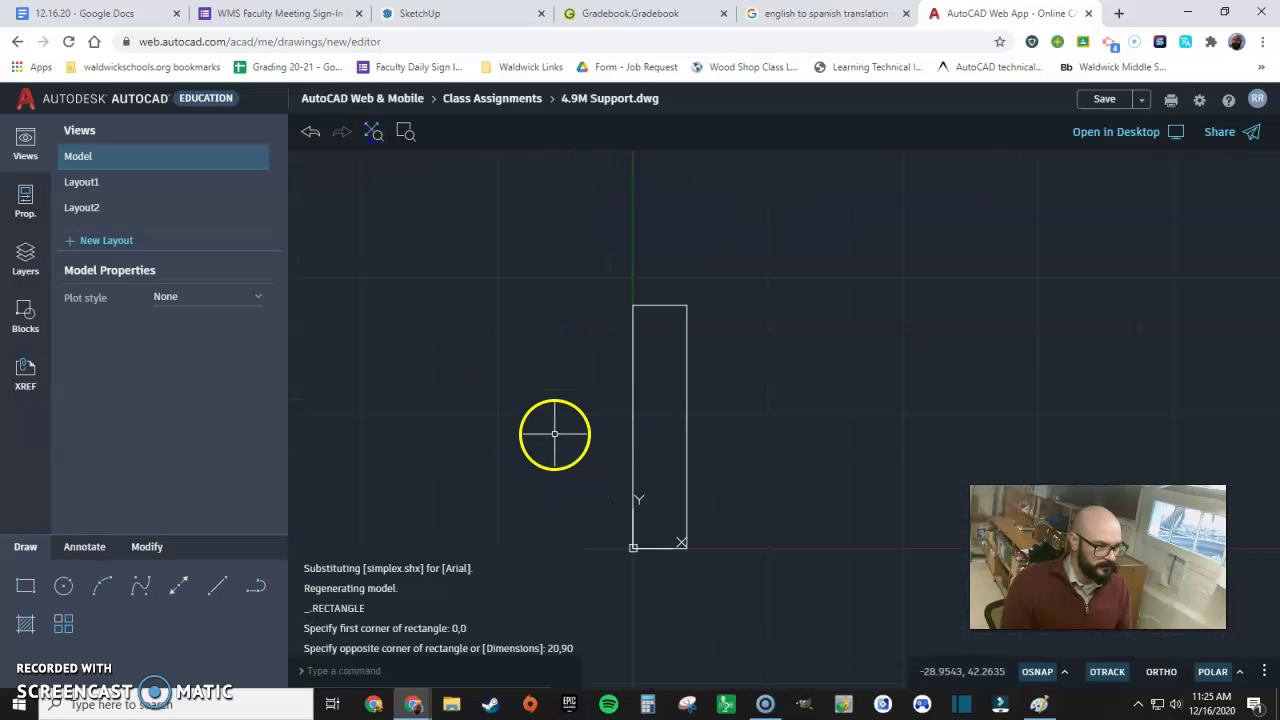
pyautogui.scroll(2, 643, 477)
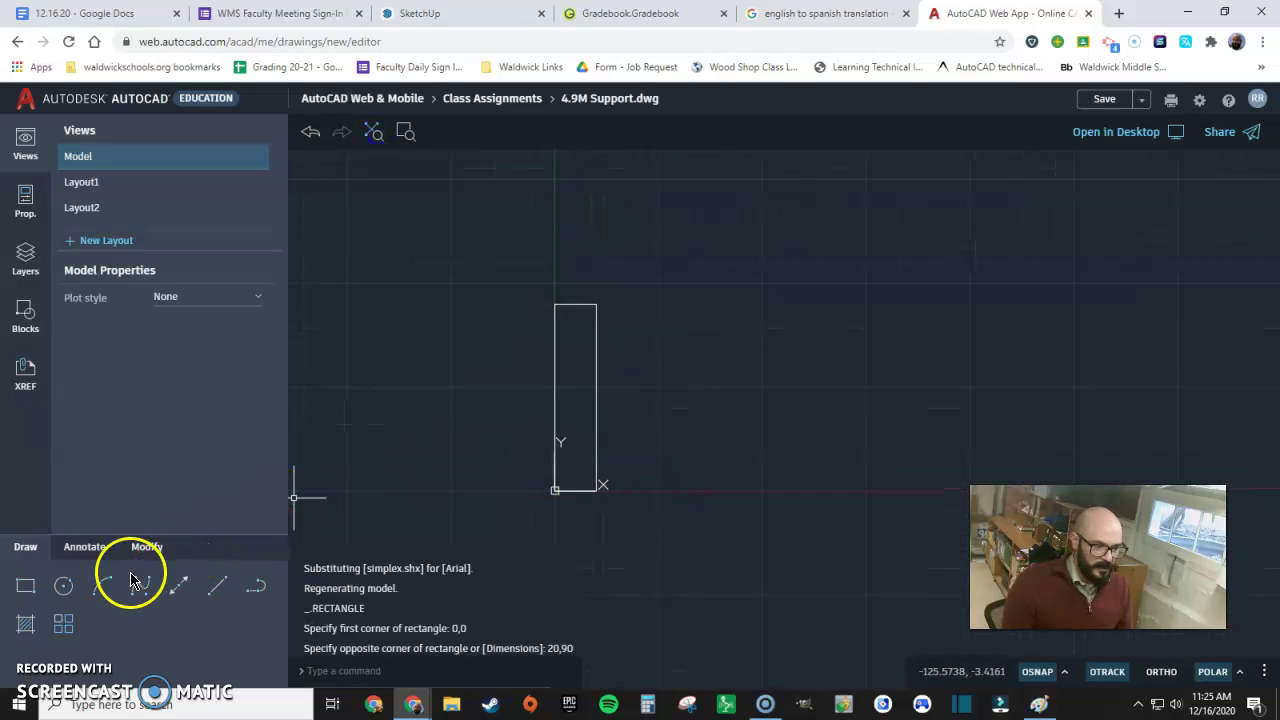
# - Draw a 140 by 20 rectangle from the origin for the support's base
pyautogui.click(28, 588)
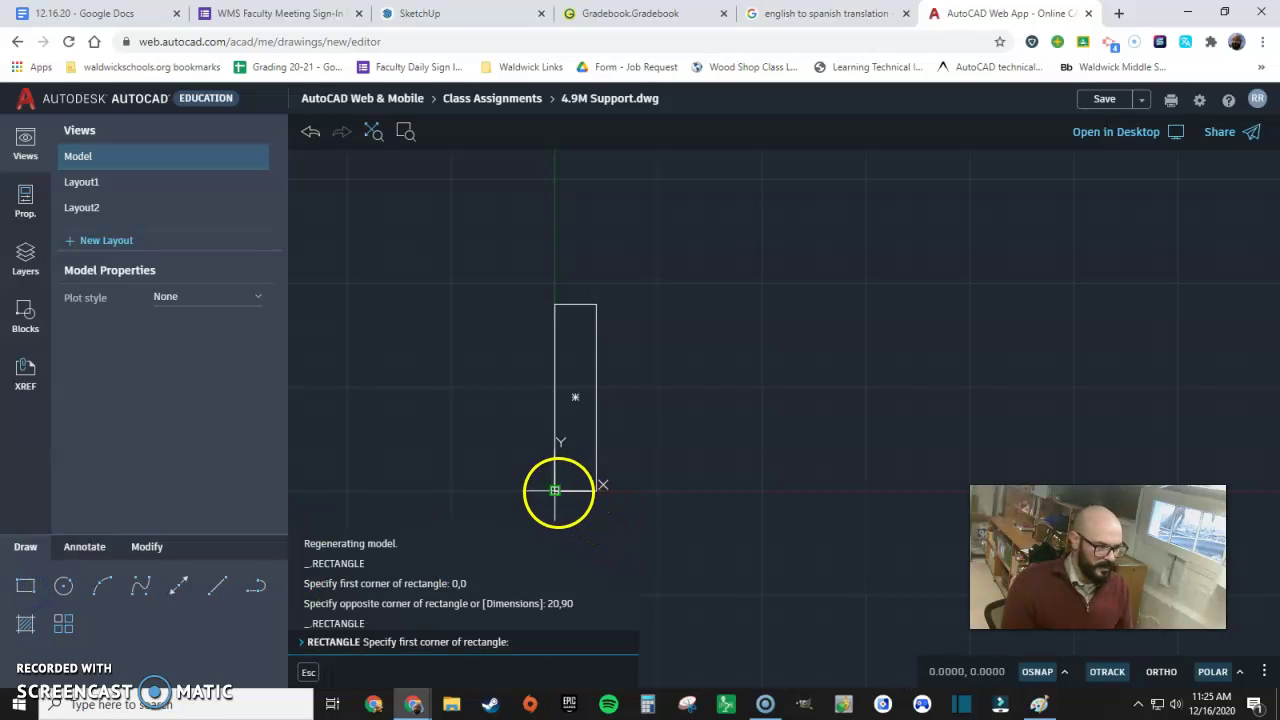
pyautogui.click(555, 490)
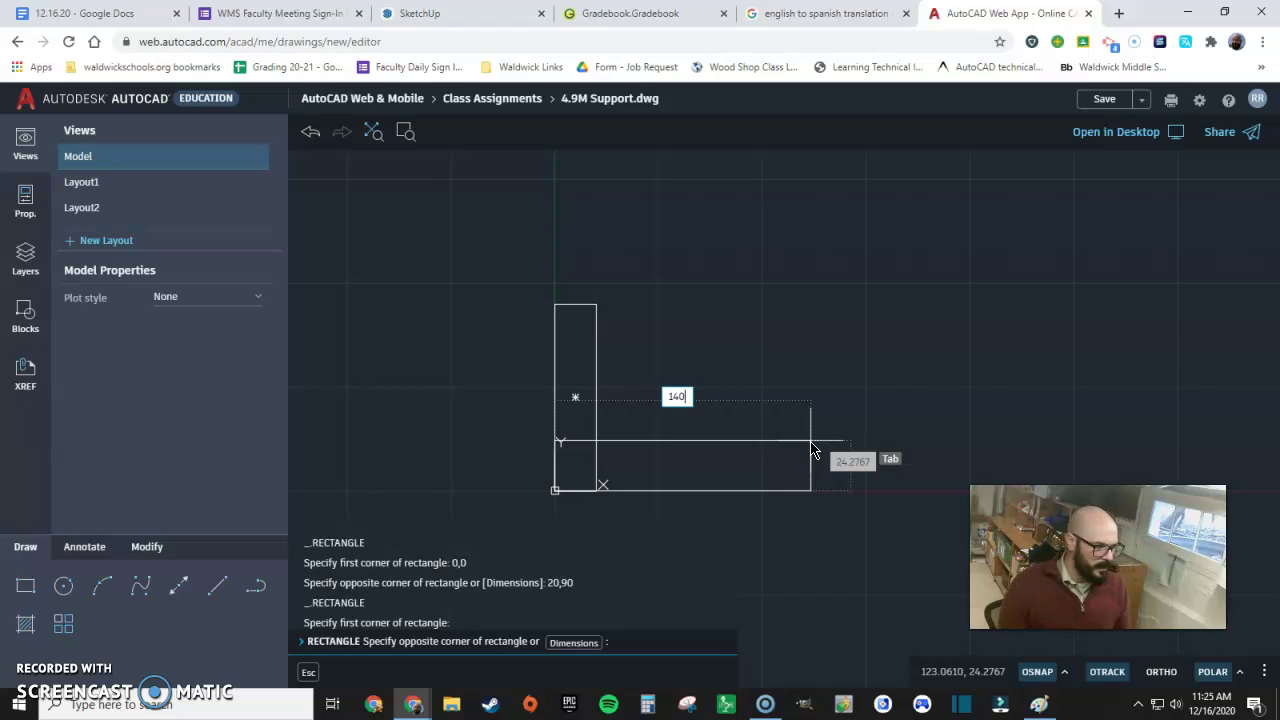
pyautogui.write('140')
pyautogui.press('Tab')
pyautogui.press('Return')
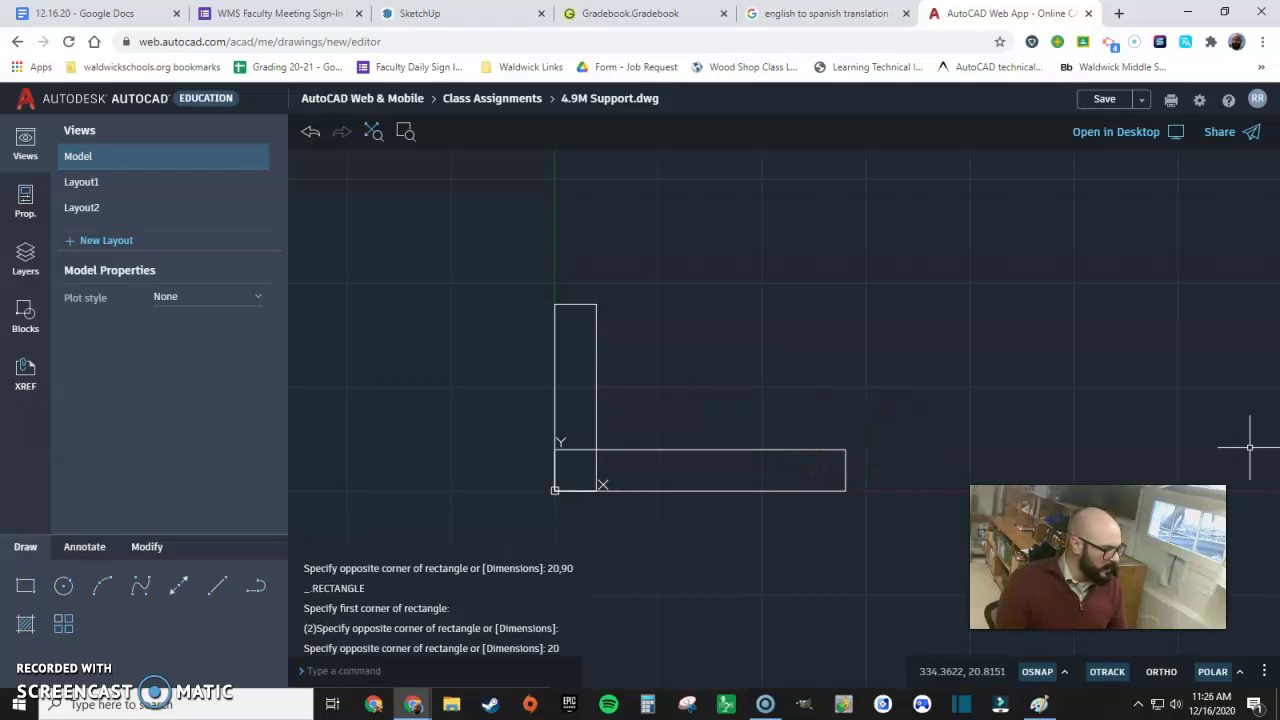
# - Check the reference drawing and draw a 70 by 5 rectangle starting at 35,0 for the notch under the base
pyautogui.moveTo(1279, 77); pyautogui.dragTo(777, 51)
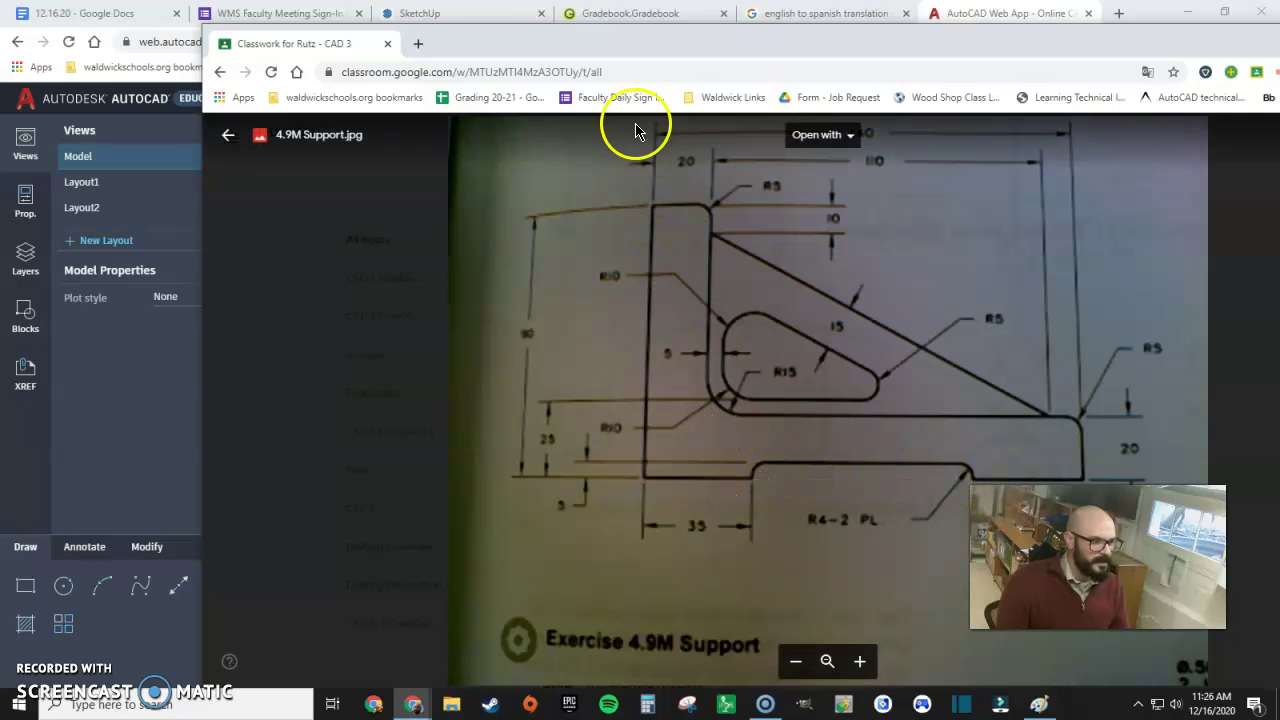
pyautogui.moveTo(652, 48)
pyautogui.mouseDown()
pyautogui.moveTo(1159, 74)
pyautogui.moveTo(1279, 62)
pyautogui.mouseUp()
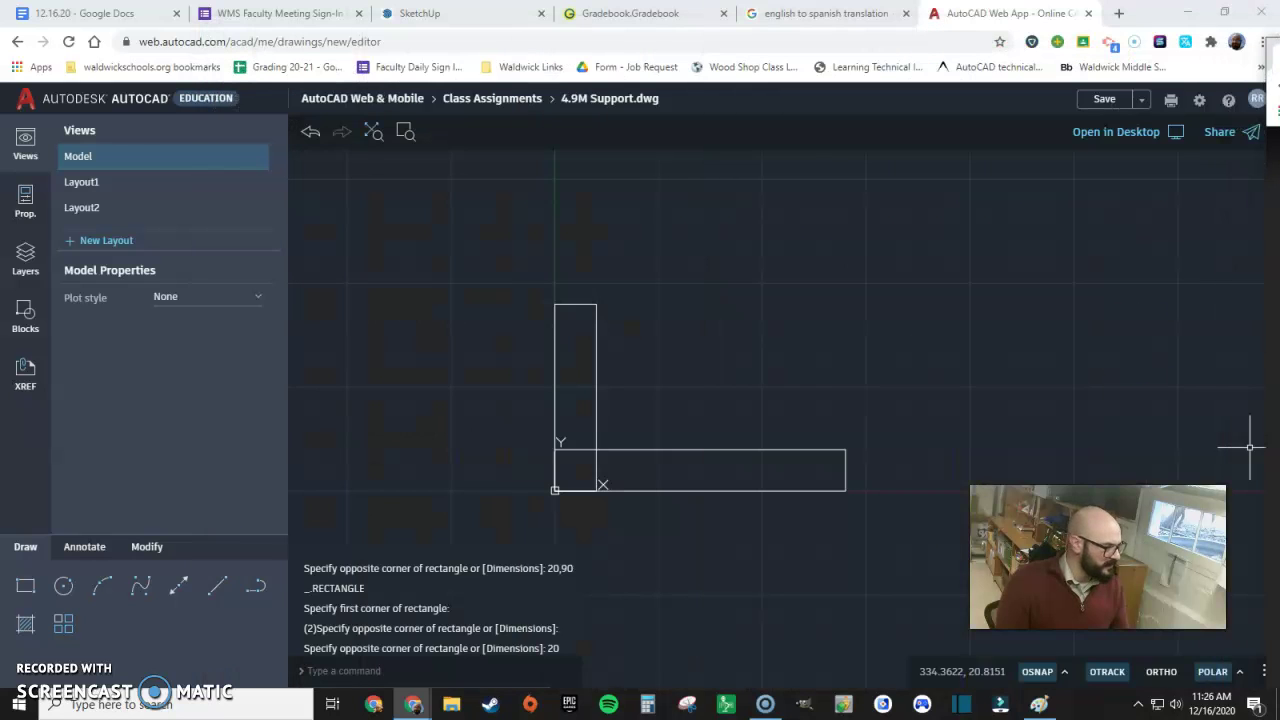
pyautogui.click(25, 586)
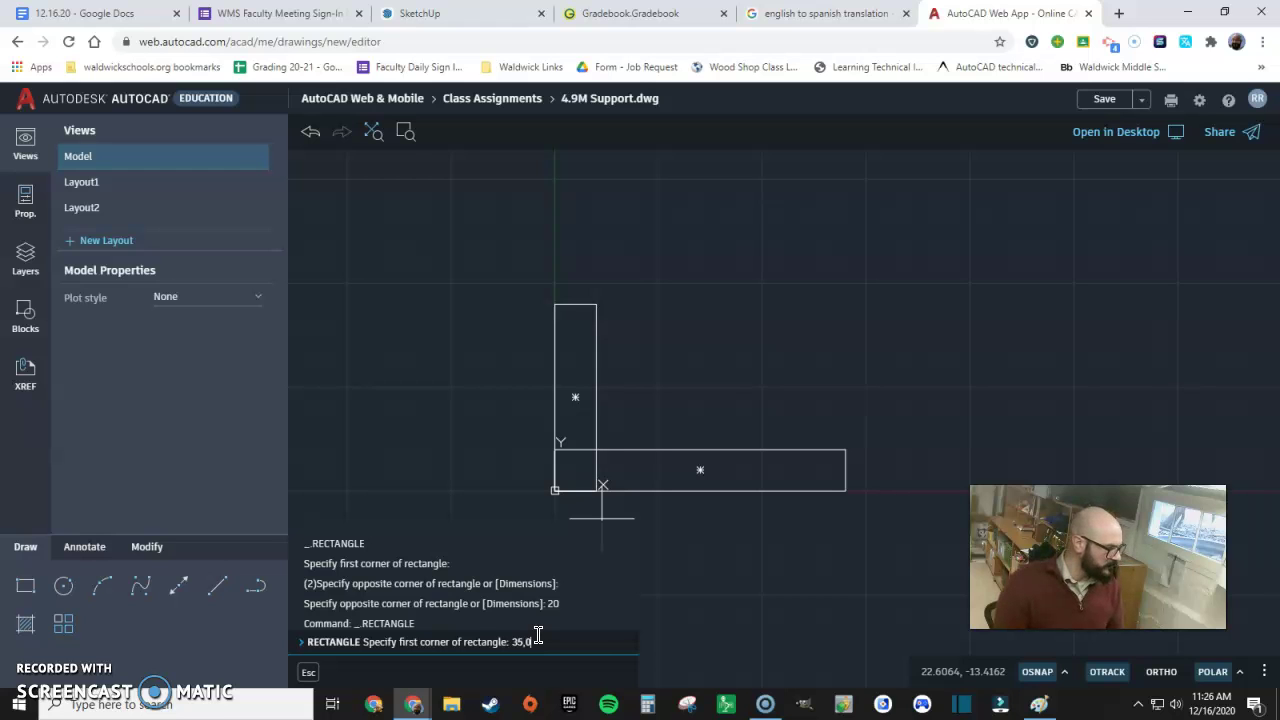
pyautogui.press('Return')
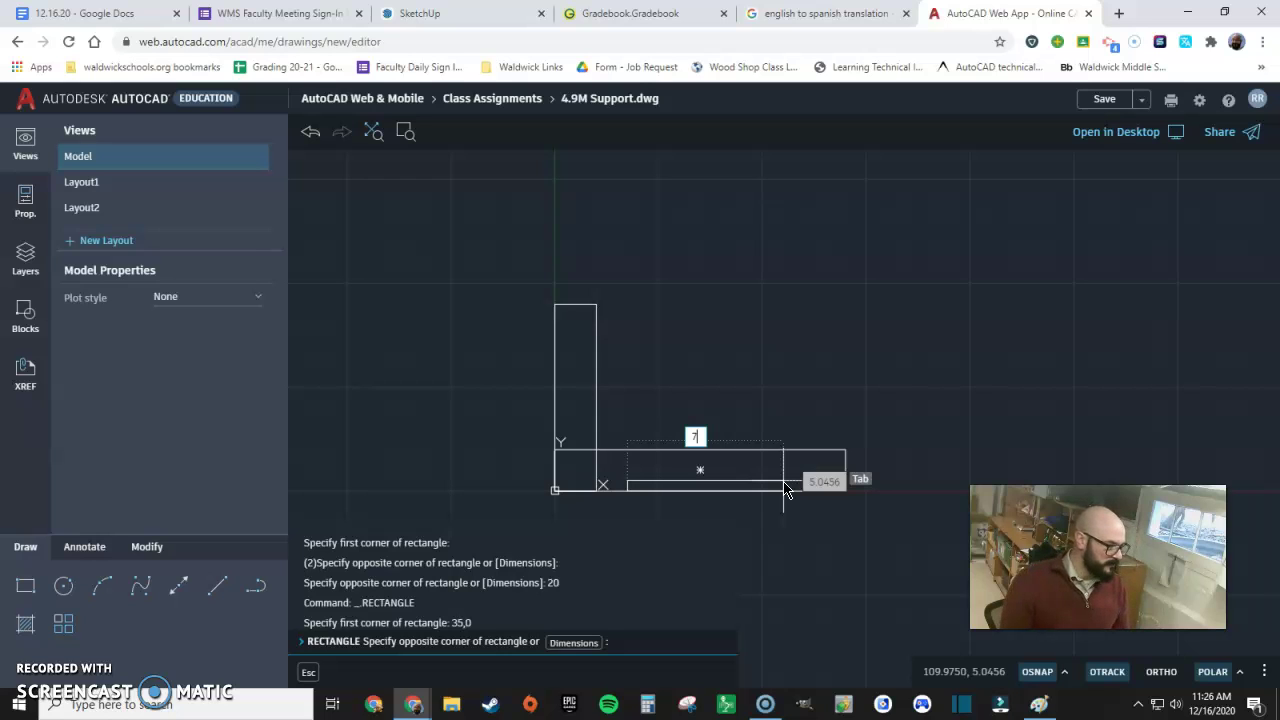
pyautogui.press('Tab')
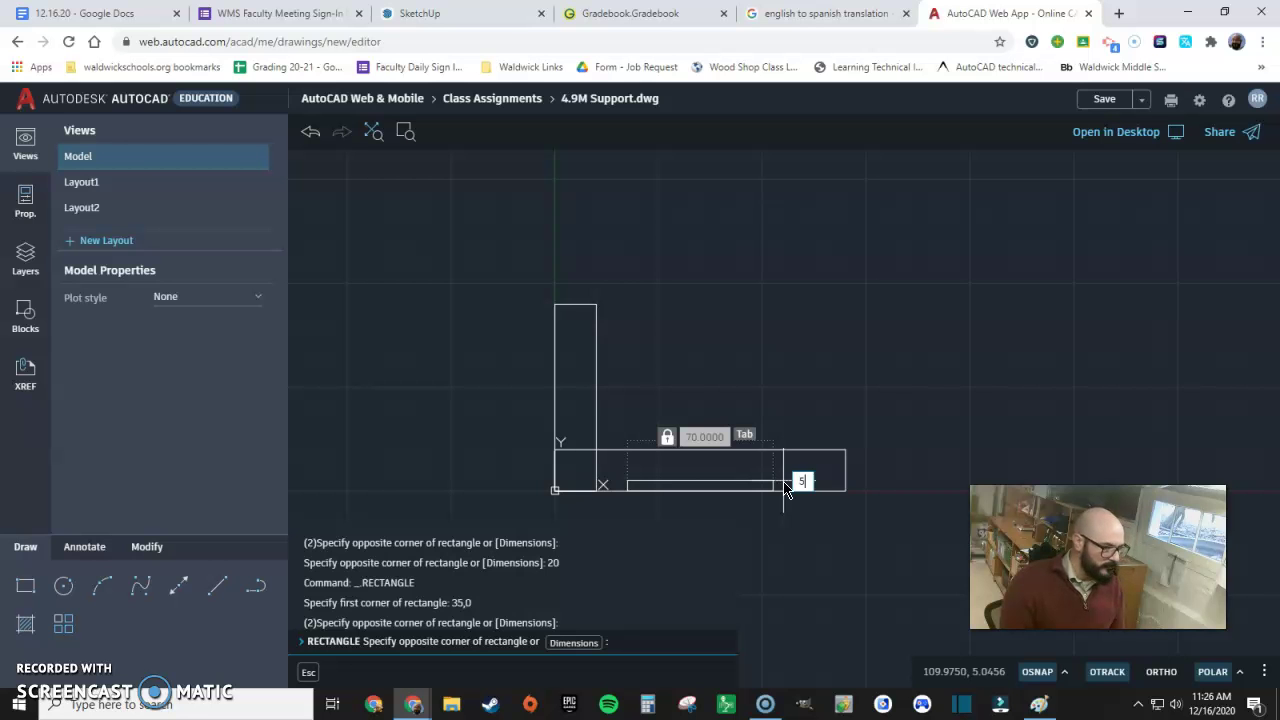
pyautogui.write('5')
pyautogui.press('Return')
pyautogui.scroll(2, 680, 466)
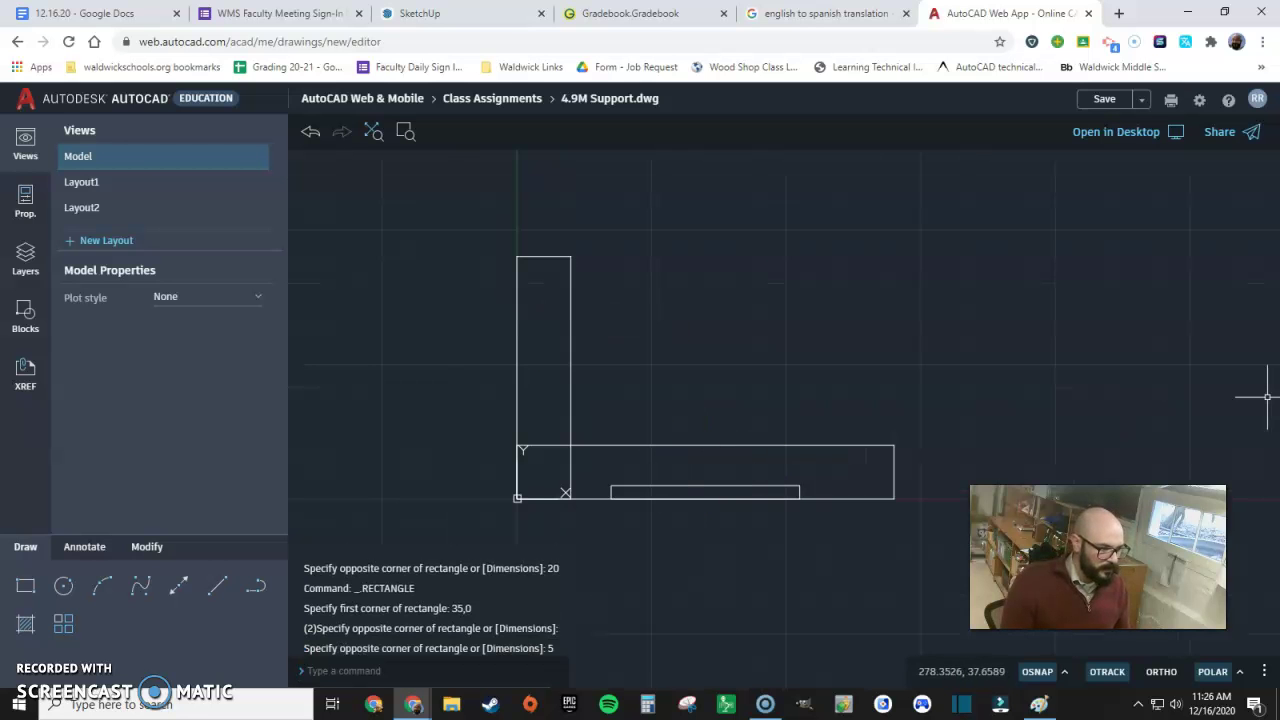
# - Consult the reference drawing and draw the sloped rib line from 130,20 to 20,80
pyautogui.moveTo(1279, 34)
pyautogui.mouseDown()
pyautogui.moveTo(347, 85)
pyautogui.moveTo(455, 91)
pyautogui.mouseUp()
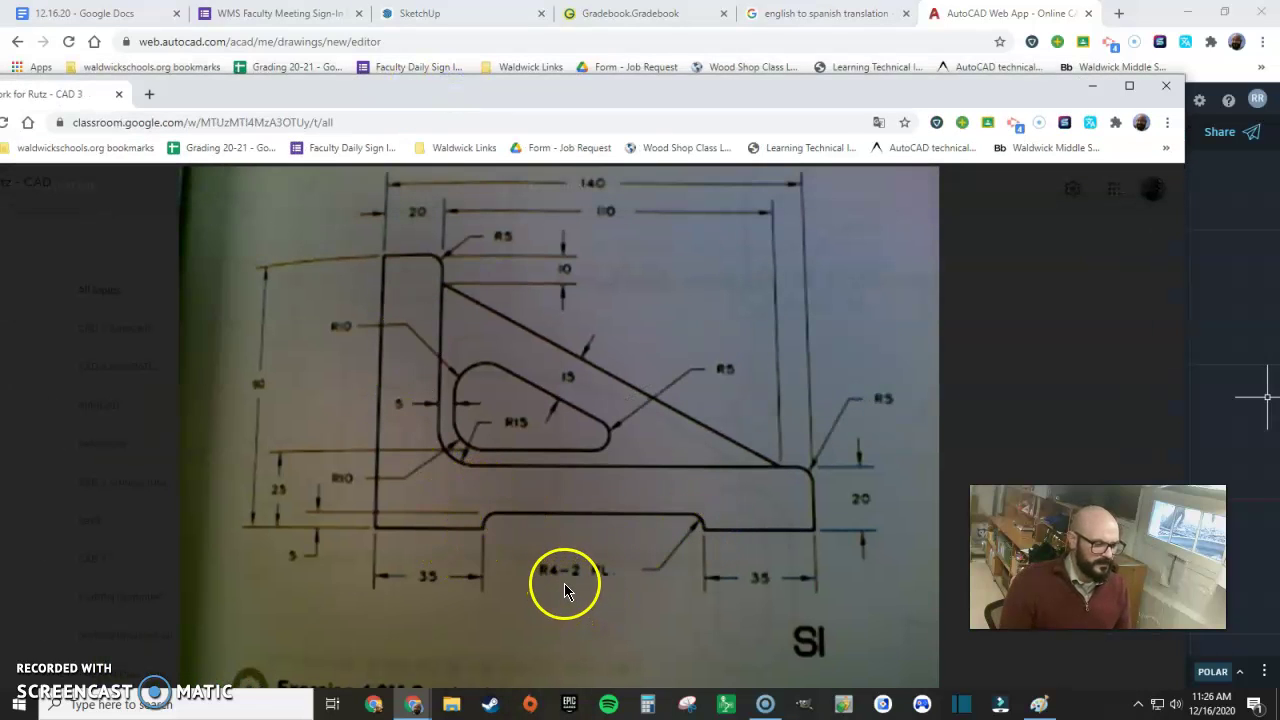
pyautogui.moveTo(480, 100)
pyautogui.mouseDown()
pyautogui.moveTo(1279, 90)
pyautogui.moveTo(703, 126)
pyautogui.moveTo(475, 110)
pyautogui.mouseUp()
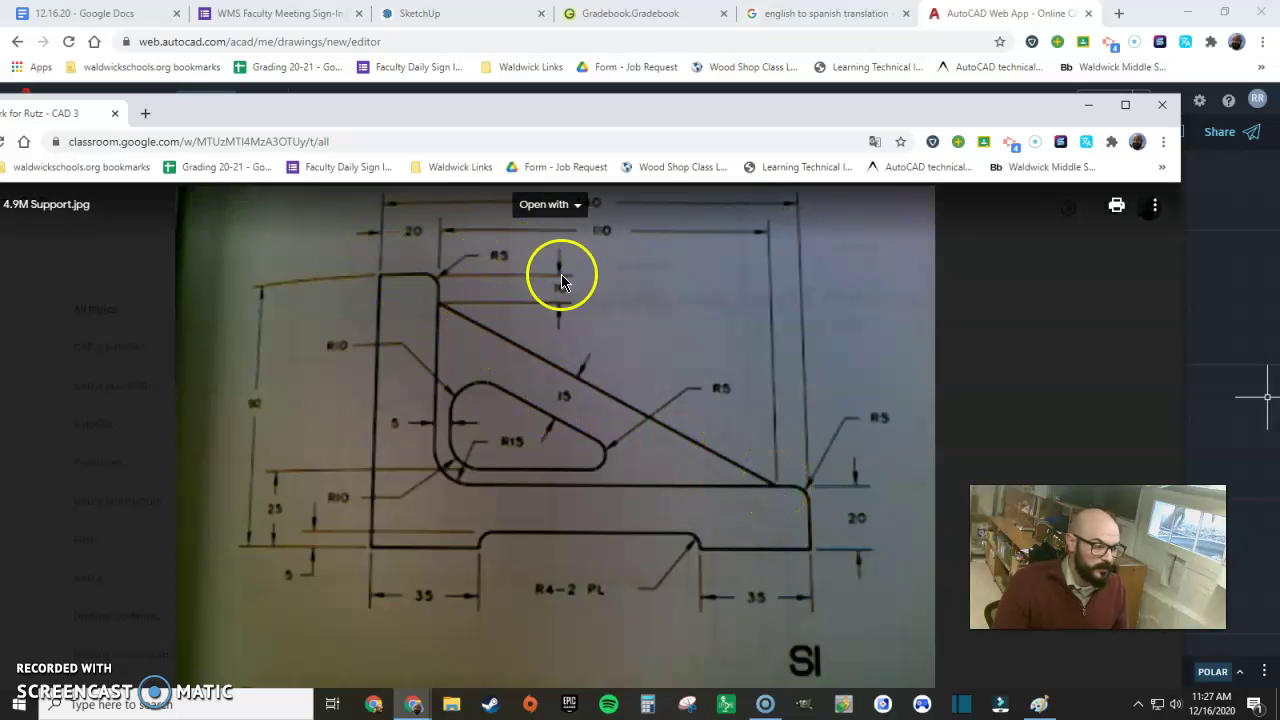
pyautogui.moveTo(726, 129)
pyautogui.mouseDown()
pyautogui.moveTo(866, 114)
pyautogui.moveTo(1279, 115)
pyautogui.mouseUp()
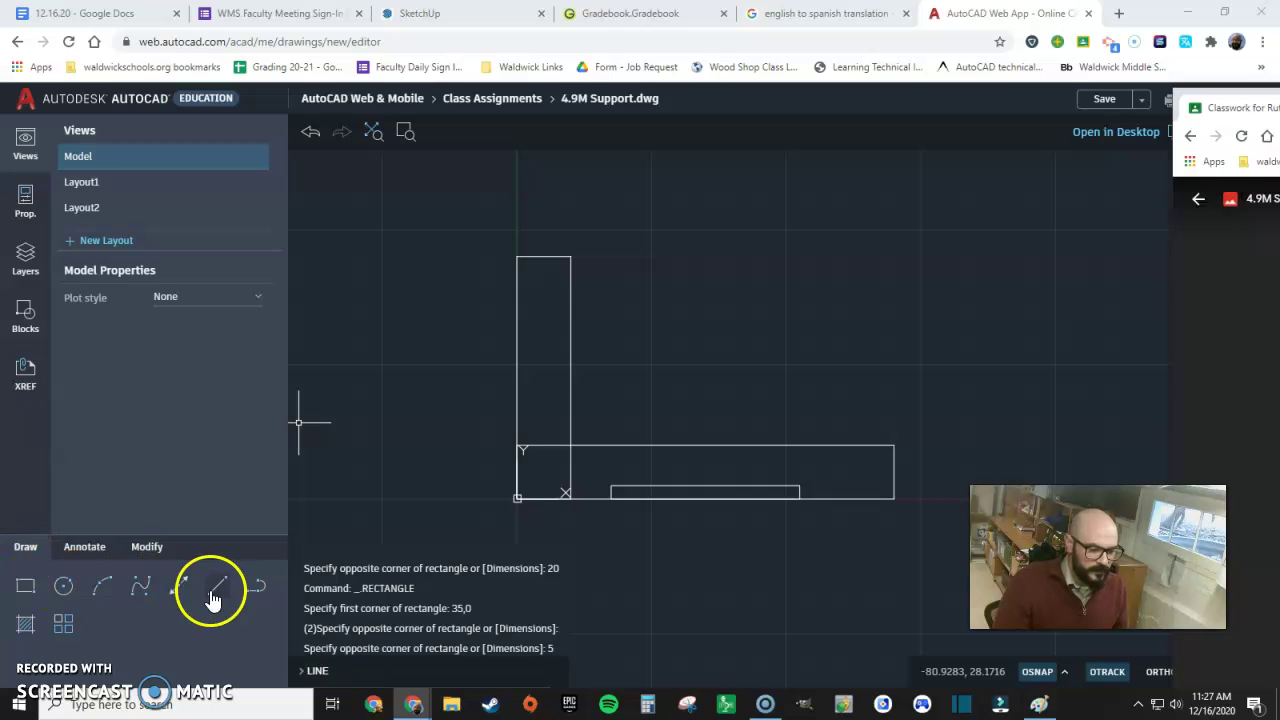
pyautogui.click(213, 587)
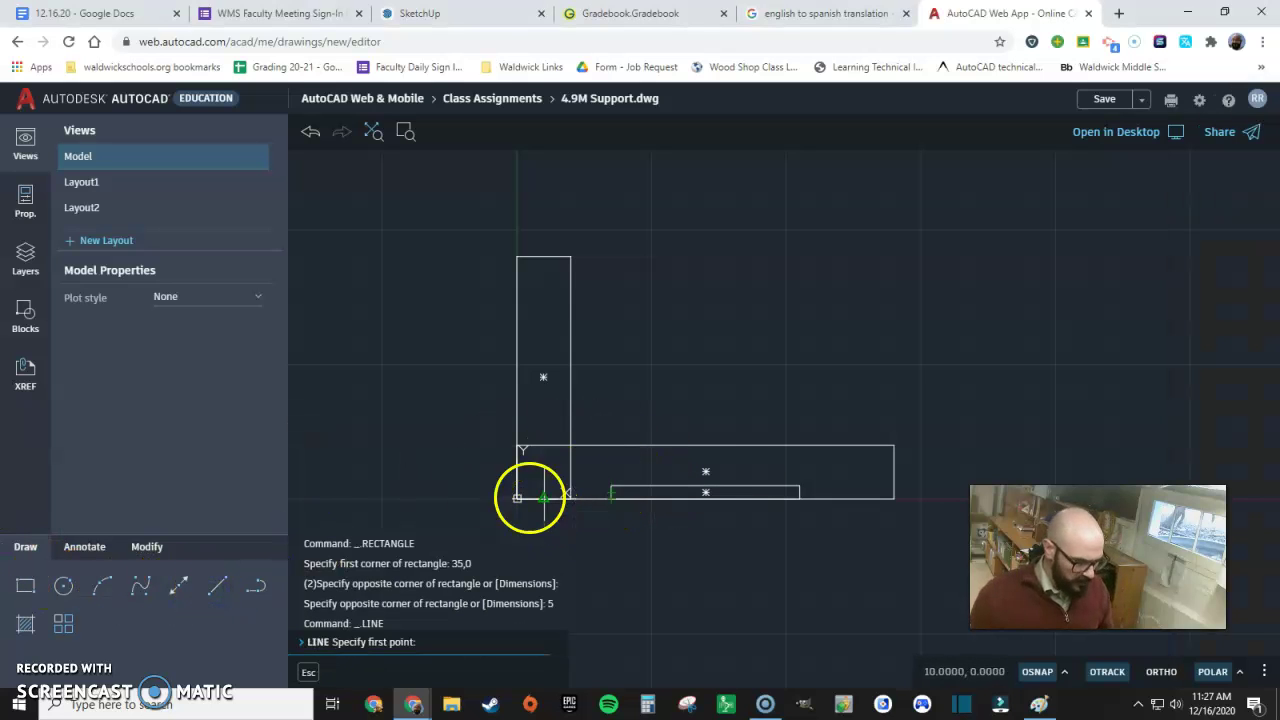
pyautogui.click(461, 650)
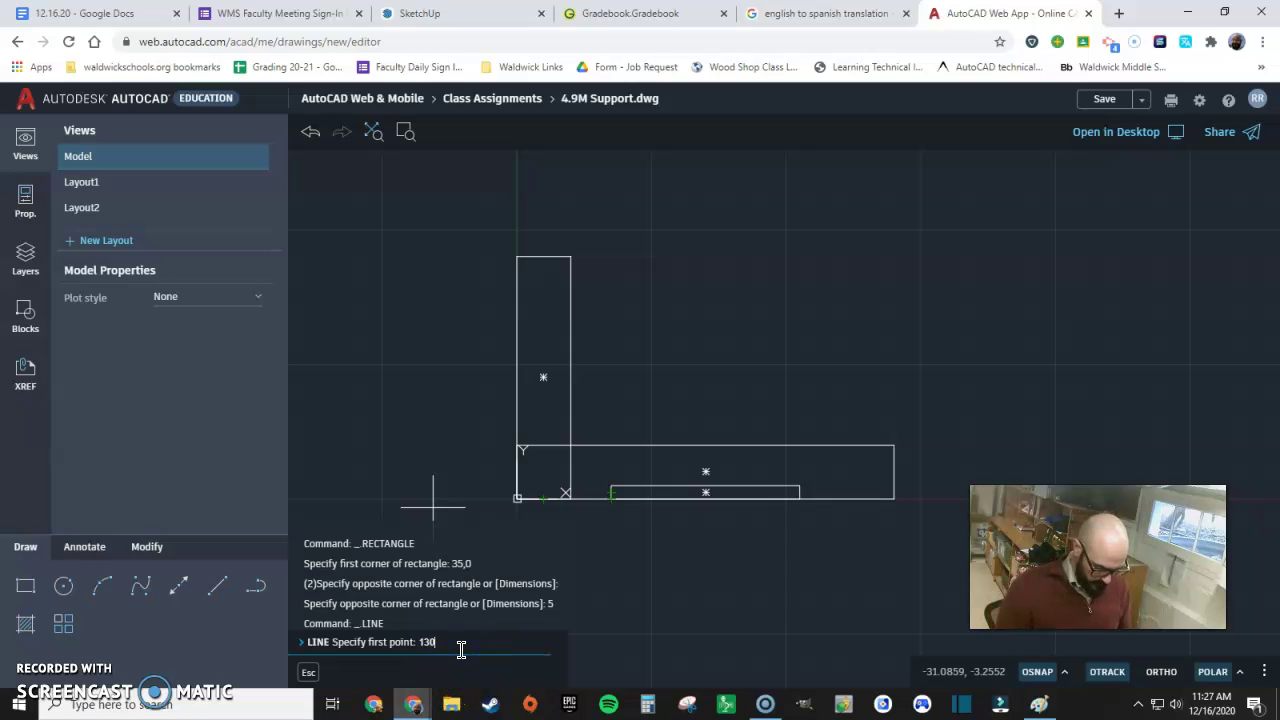
pyautogui.press('Return')
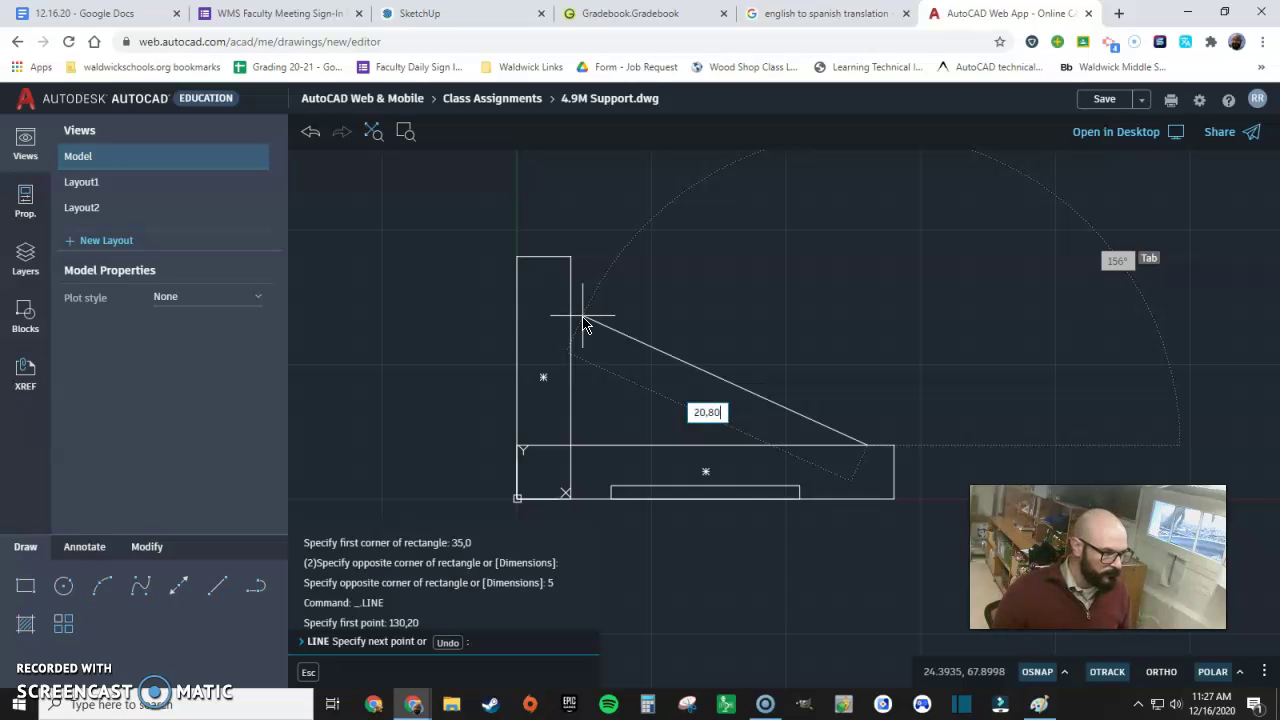
pyautogui.press('Return')
pyautogui.click(512, 638)
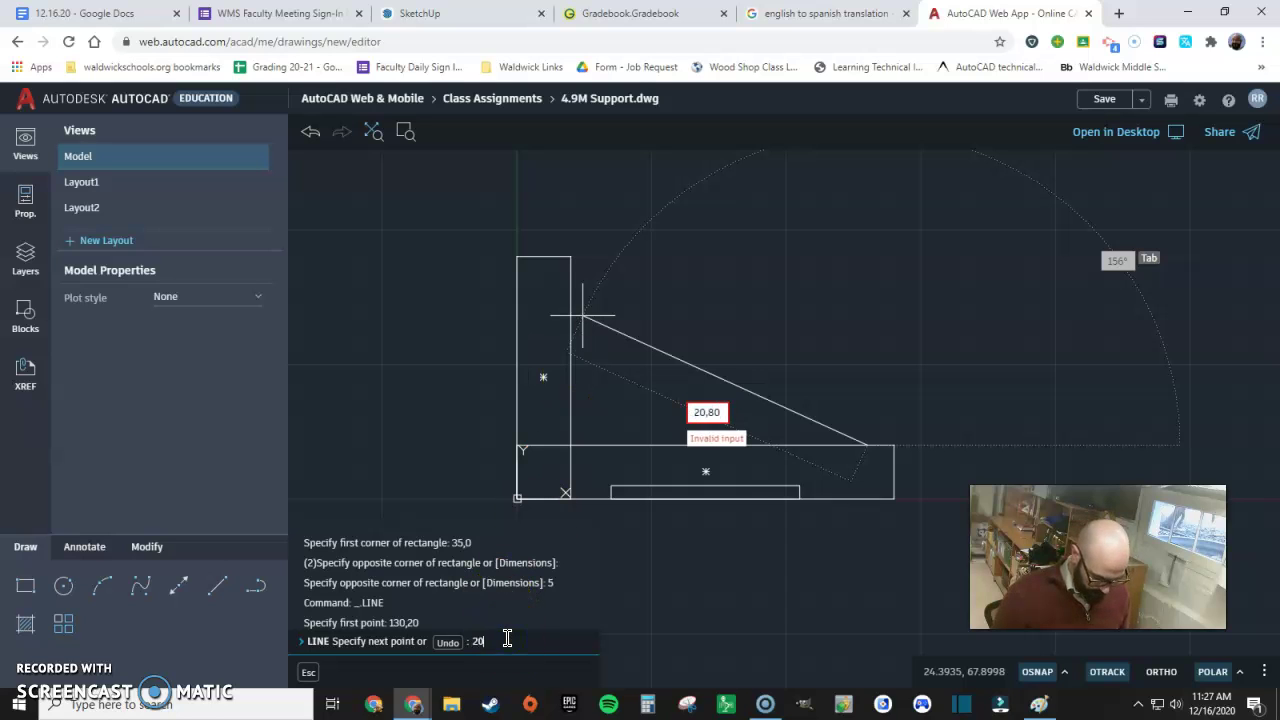
pyautogui.press('Return')
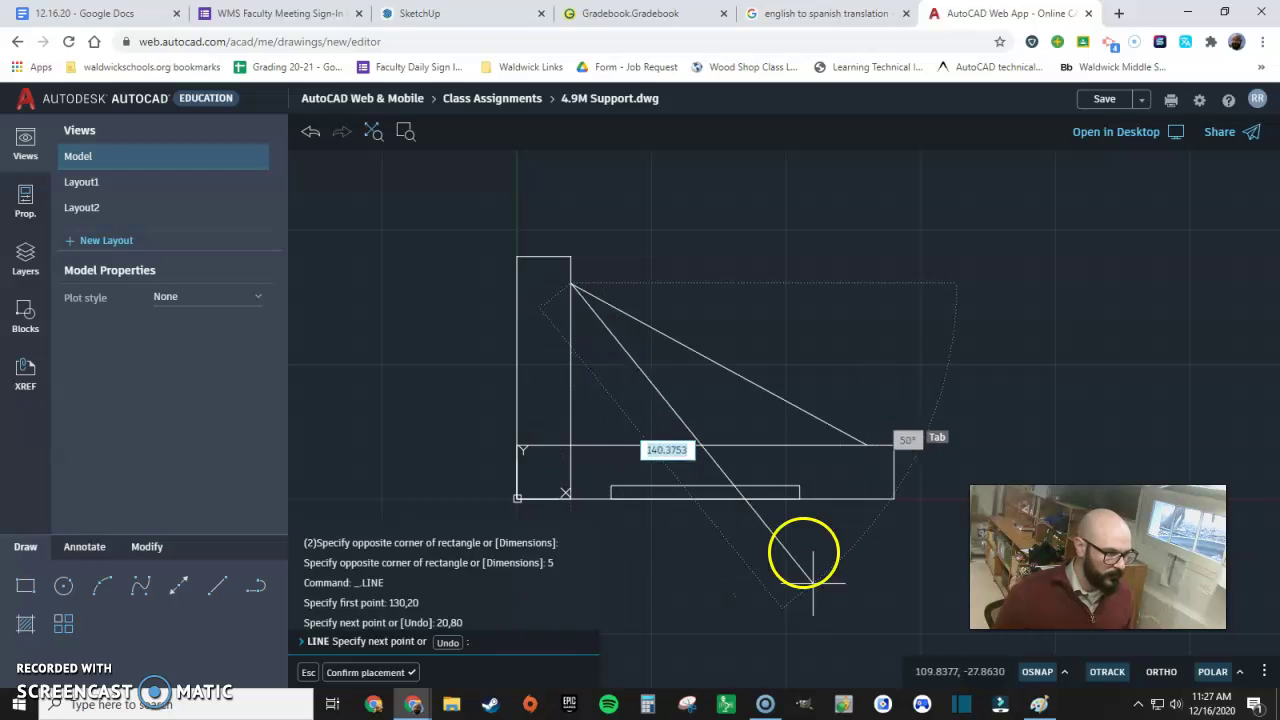
pyautogui.press('Escape')
pyautogui.press('Escape')
pyautogui.press('Escape')
# - Check the rib dimensions in the reference drawing and offset the sloped line 15 toward the inner corner
pyautogui.moveTo(1279, 92); pyautogui.dragTo(921, 82)
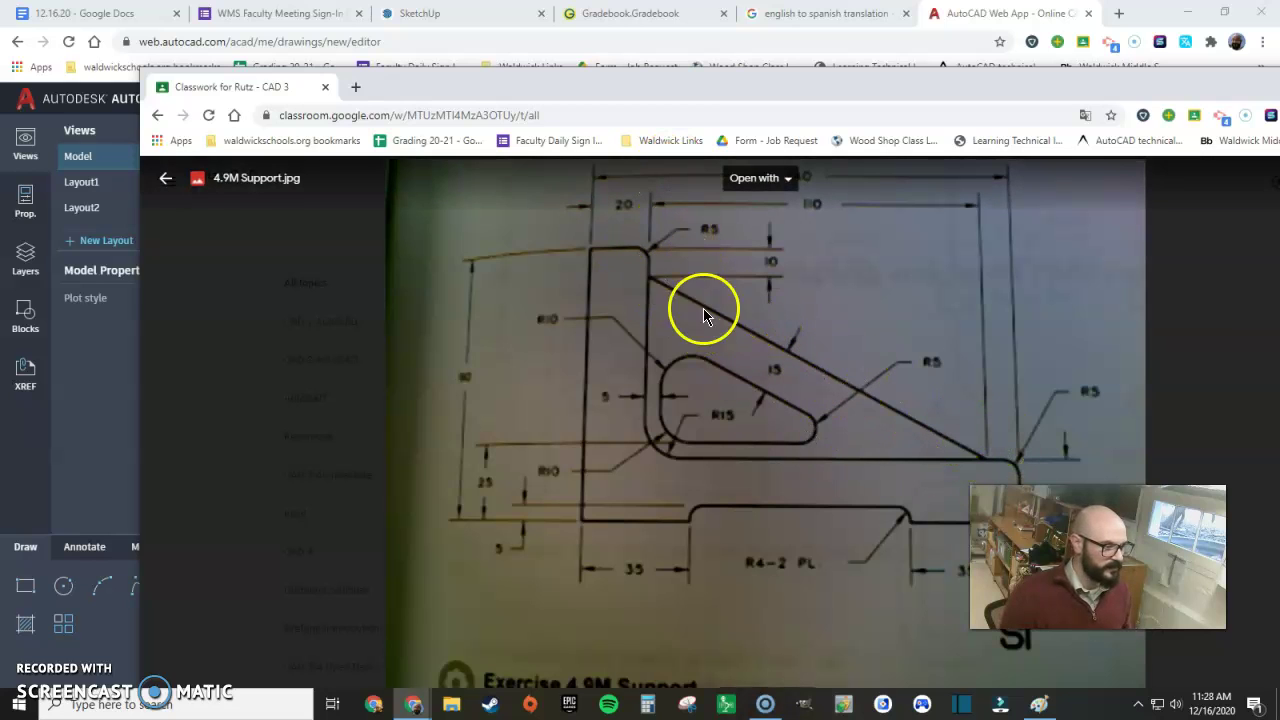
pyautogui.click(666, 99)
pyautogui.moveTo(666, 99)
pyautogui.mouseDown()
pyautogui.moveTo(1279, 104)
pyautogui.moveTo(943, 46)
pyautogui.moveTo(835, 44)
pyautogui.mouseUp()
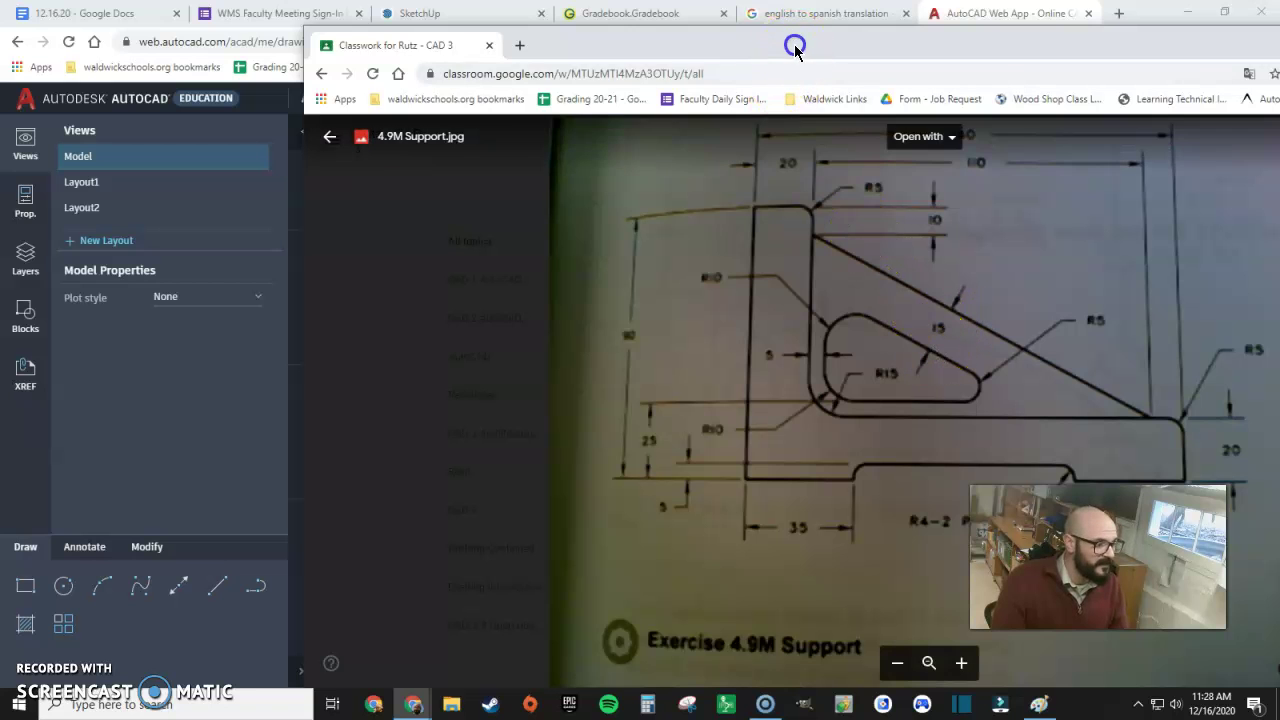
pyautogui.moveTo(400, 45); pyautogui.dragTo(1210, 70)
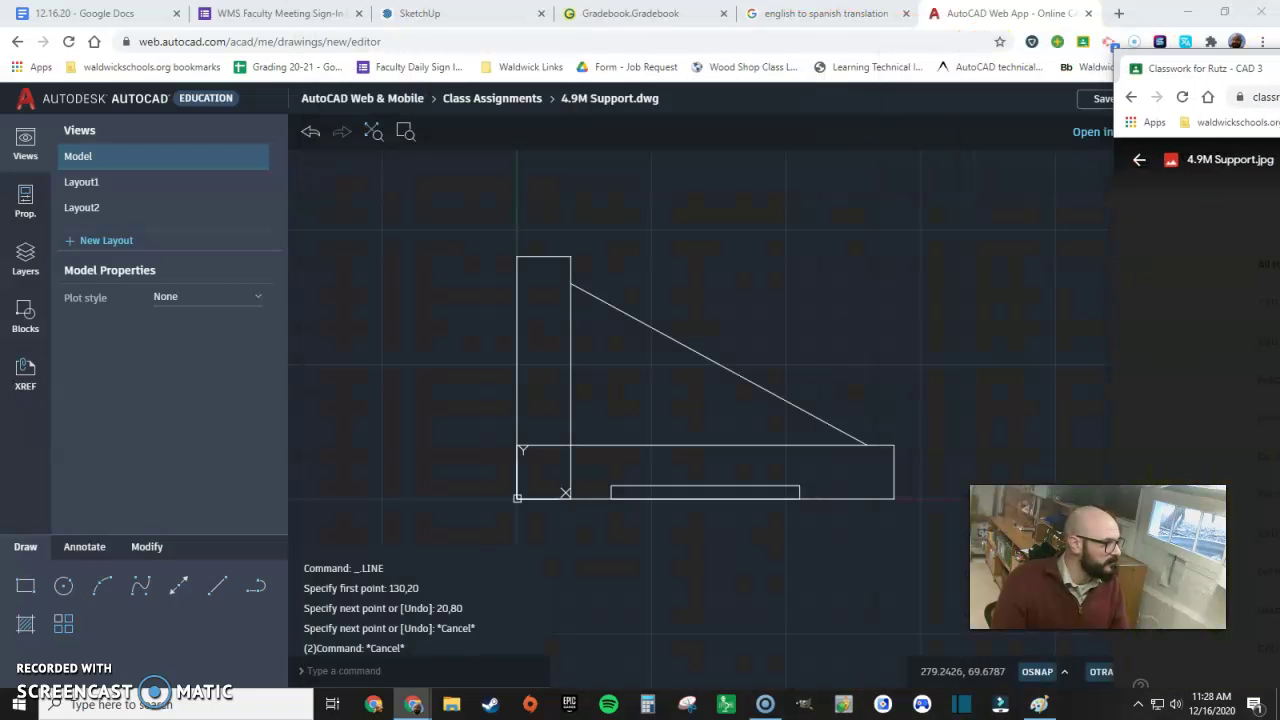
pyautogui.click(98, 556)
pyautogui.click(134, 550)
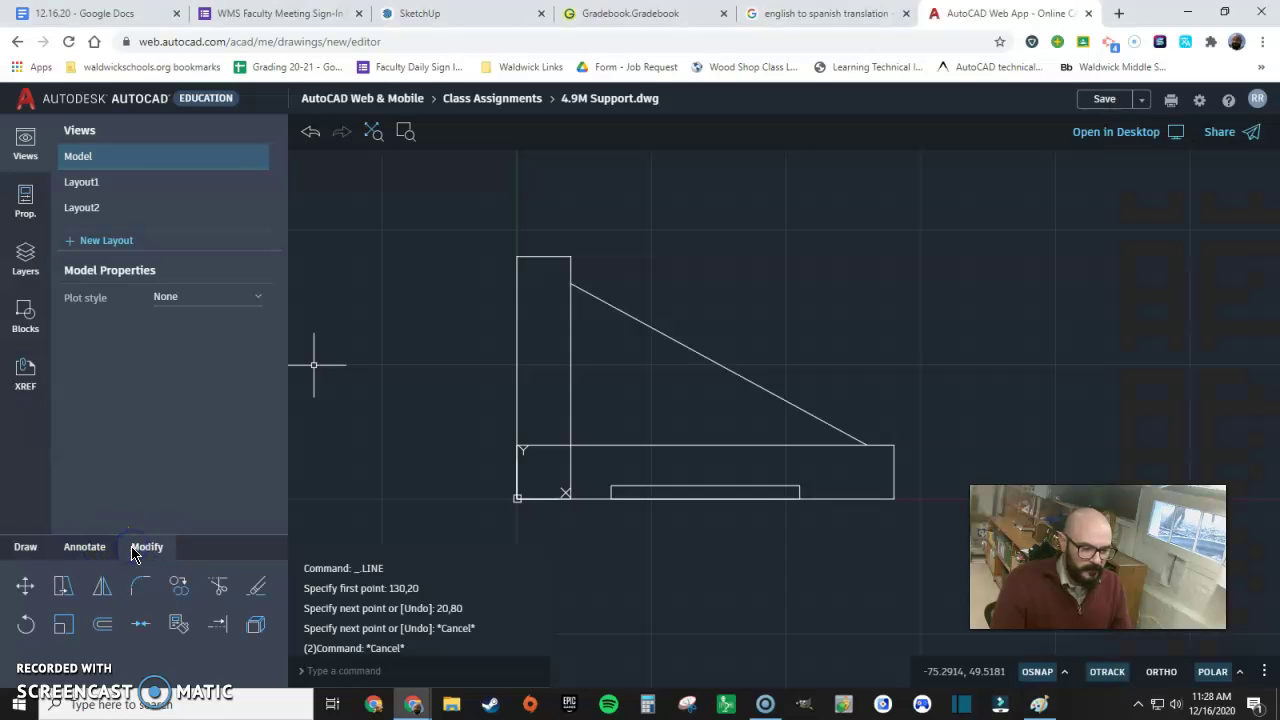
pyautogui.click(134, 554)
pyautogui.click(104, 624)
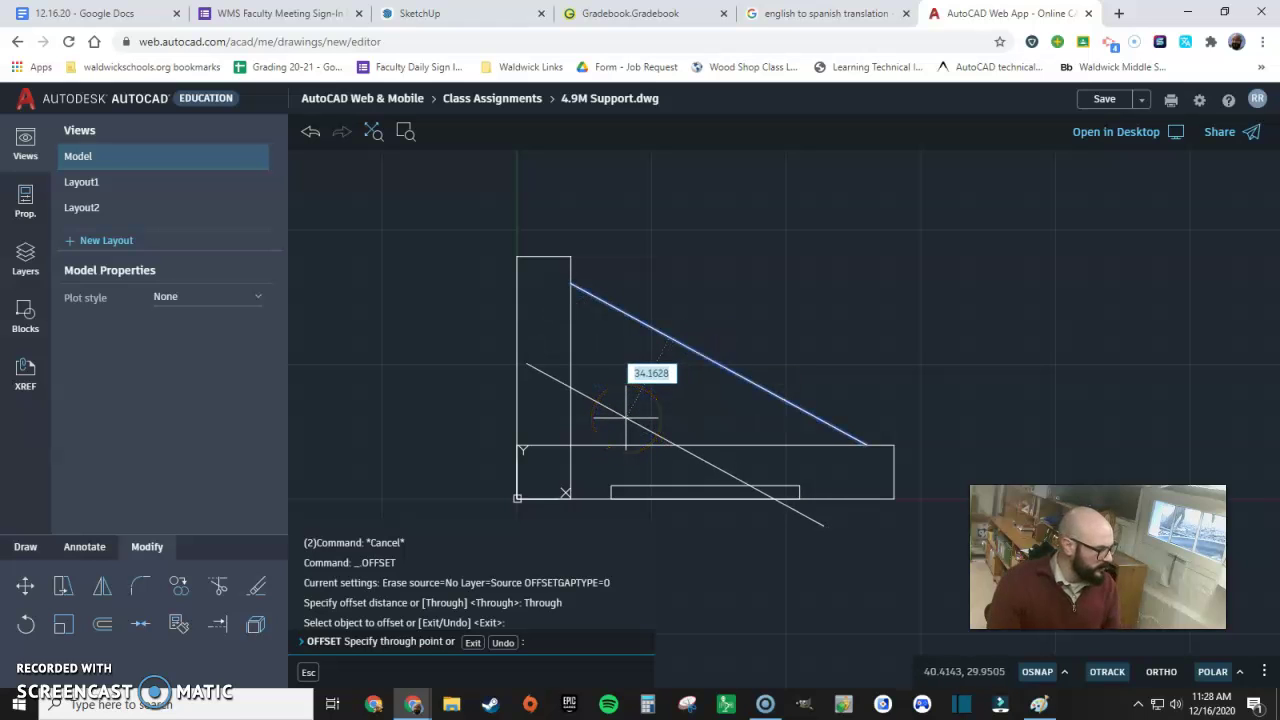
pyautogui.write('15')
pyautogui.press('Return')
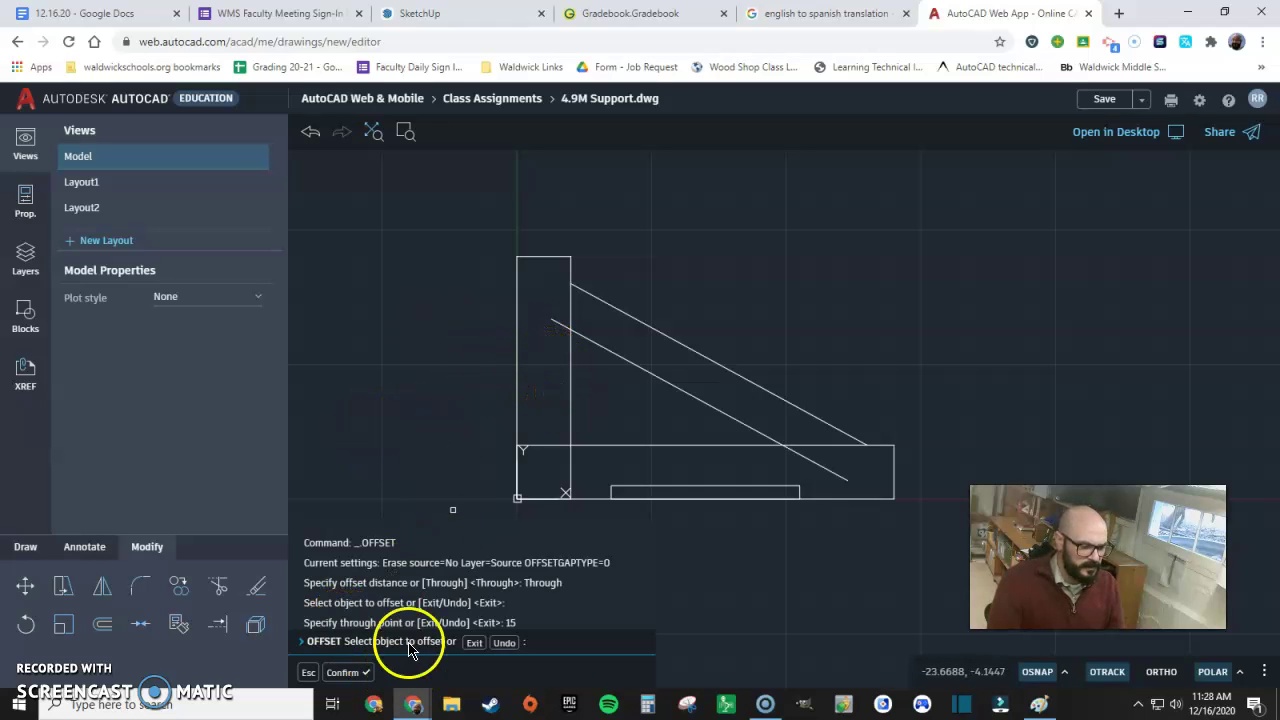
pyautogui.click(572, 391)
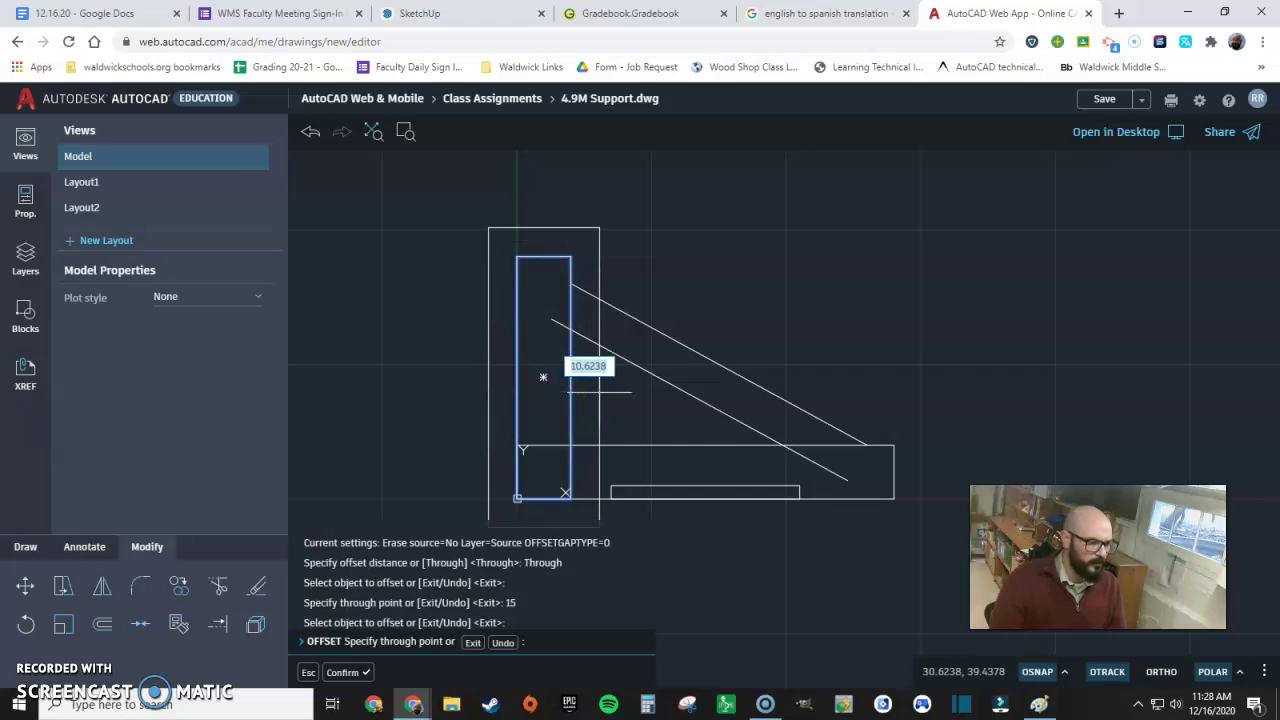
pyautogui.press('Escape')
pyautogui.press('Escape')
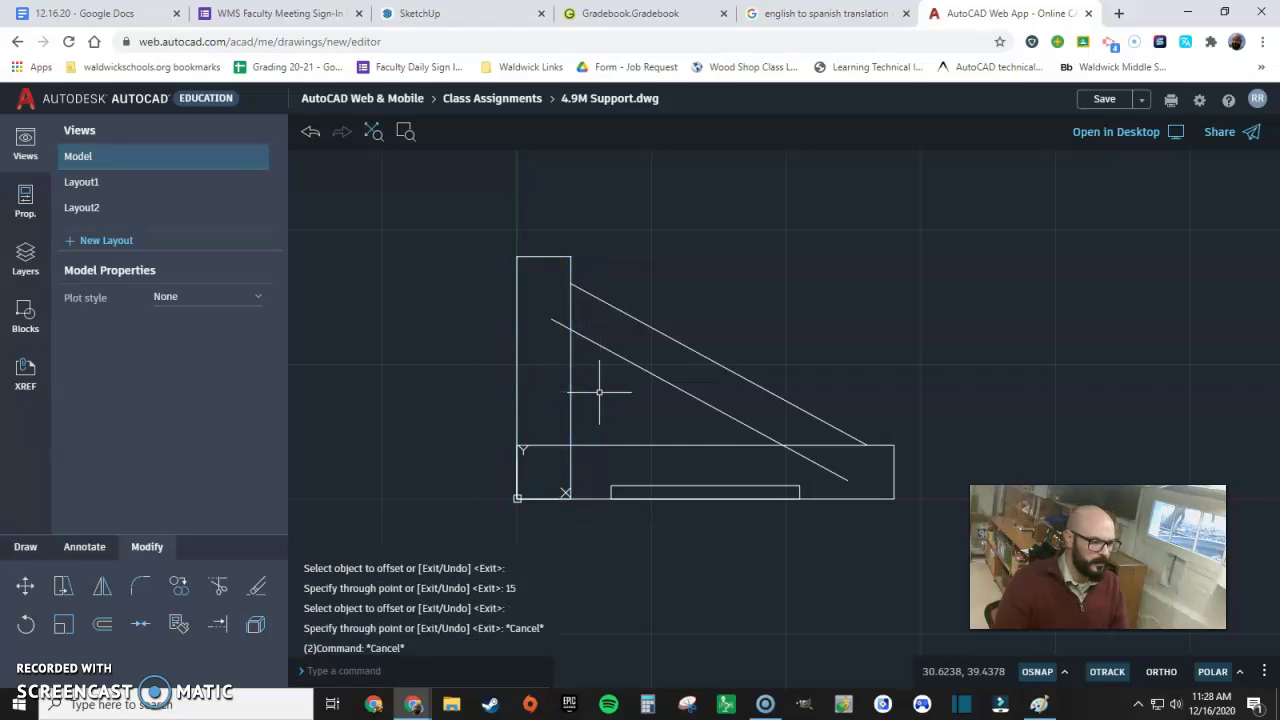
# - Draw a vertical line along the upright's inner edge from the base's top edge to the inner sloped line
pyautogui.click(40, 552)
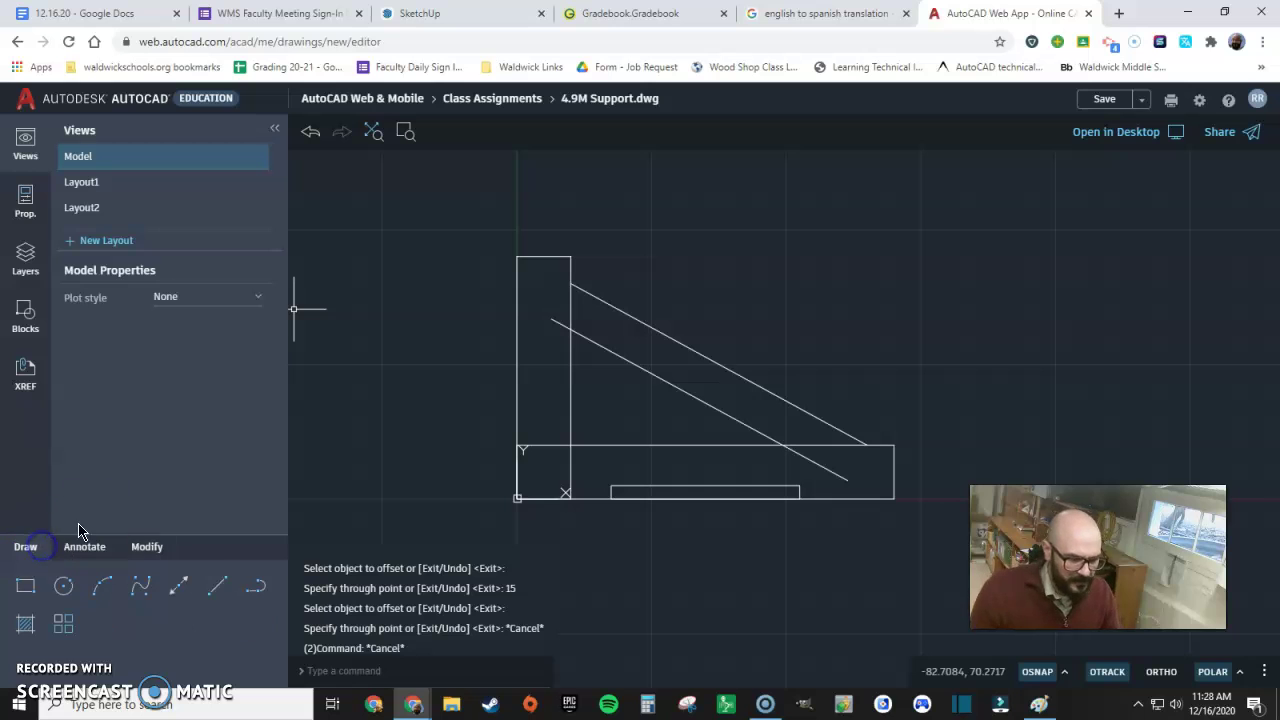
pyautogui.click(218, 586)
pyautogui.click(570, 445)
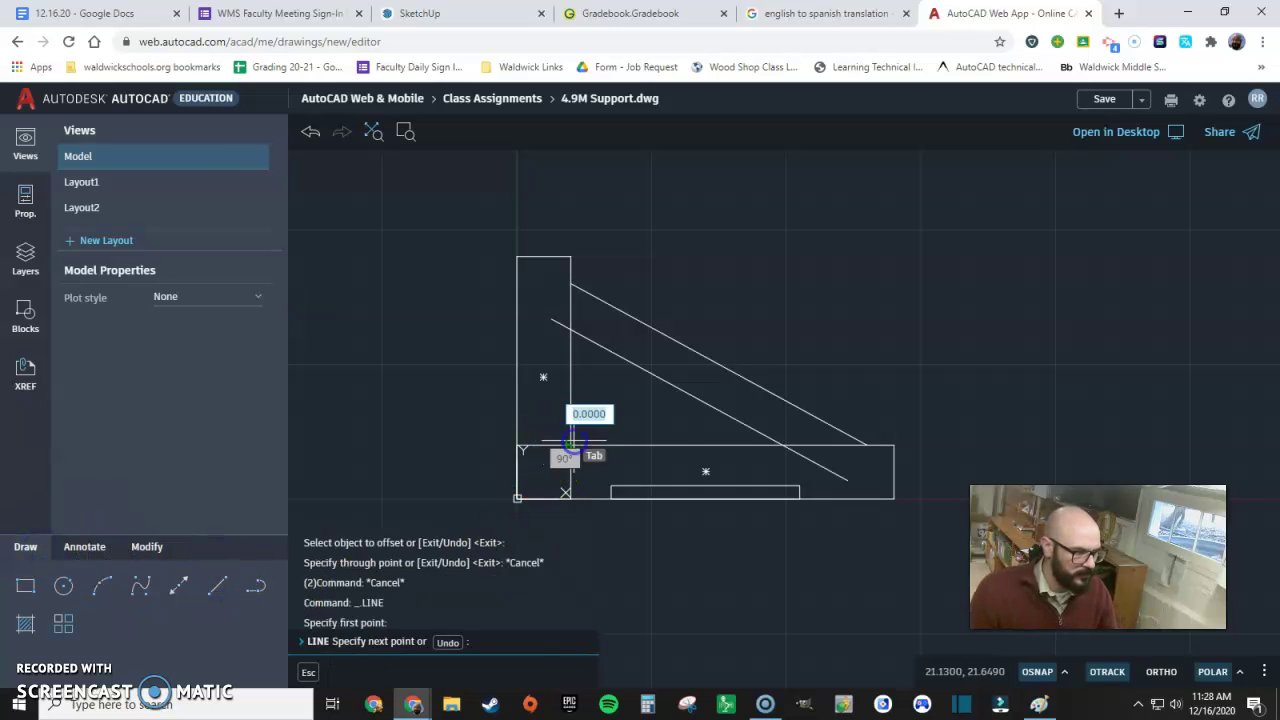
pyautogui.click(568, 330)
pyautogui.press('Escape')
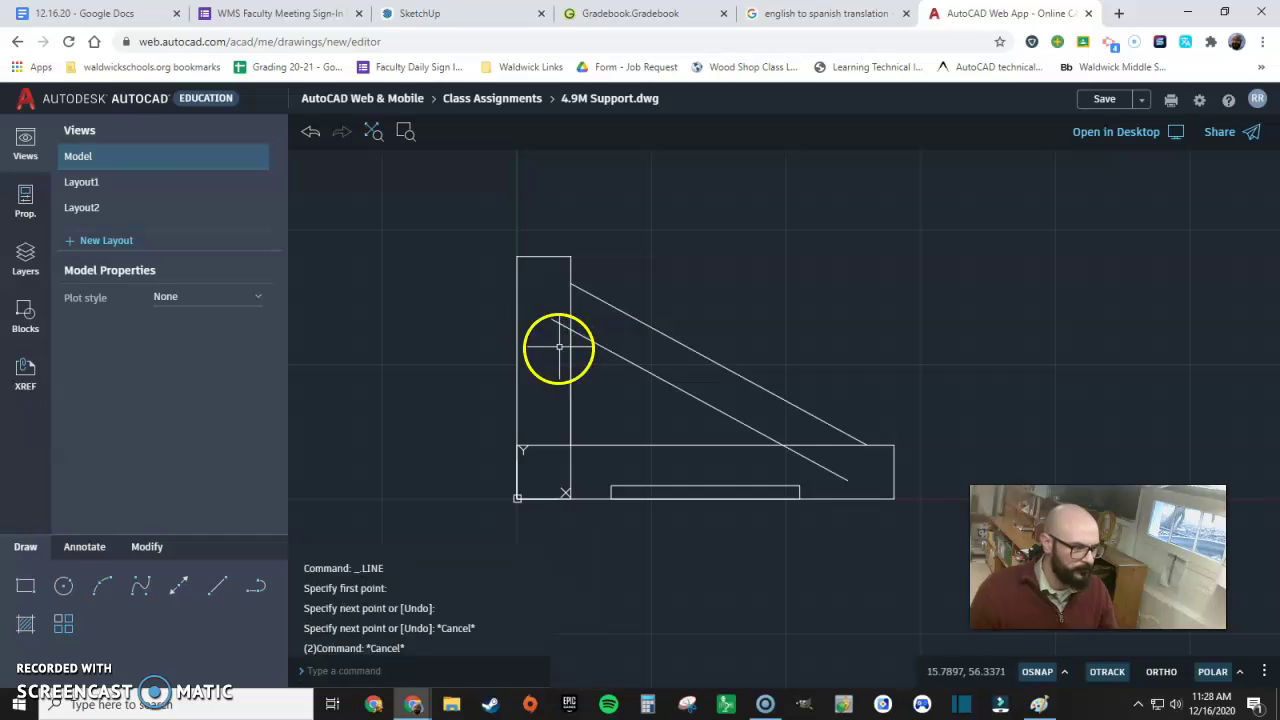
# - Offset the new vertical line 5 away from the upright, into the triangular opening
pyautogui.click(140, 550)
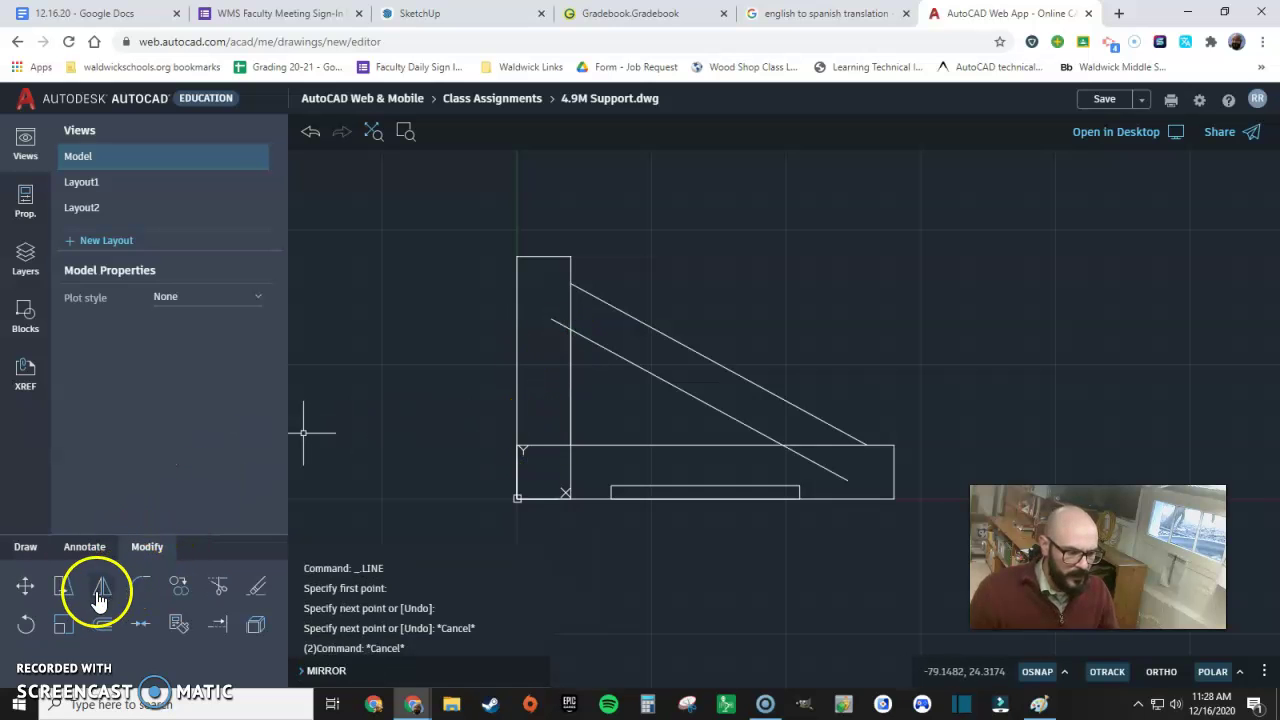
pyautogui.click(101, 626)
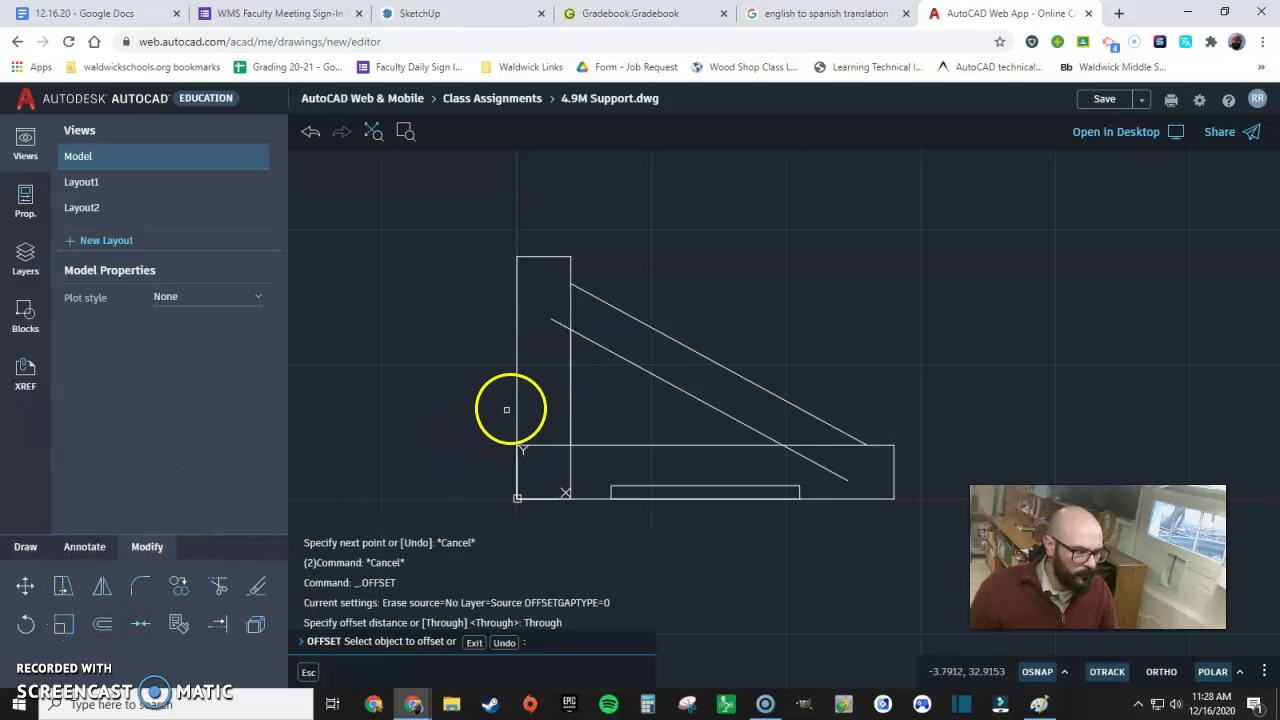
pyautogui.click(573, 394)
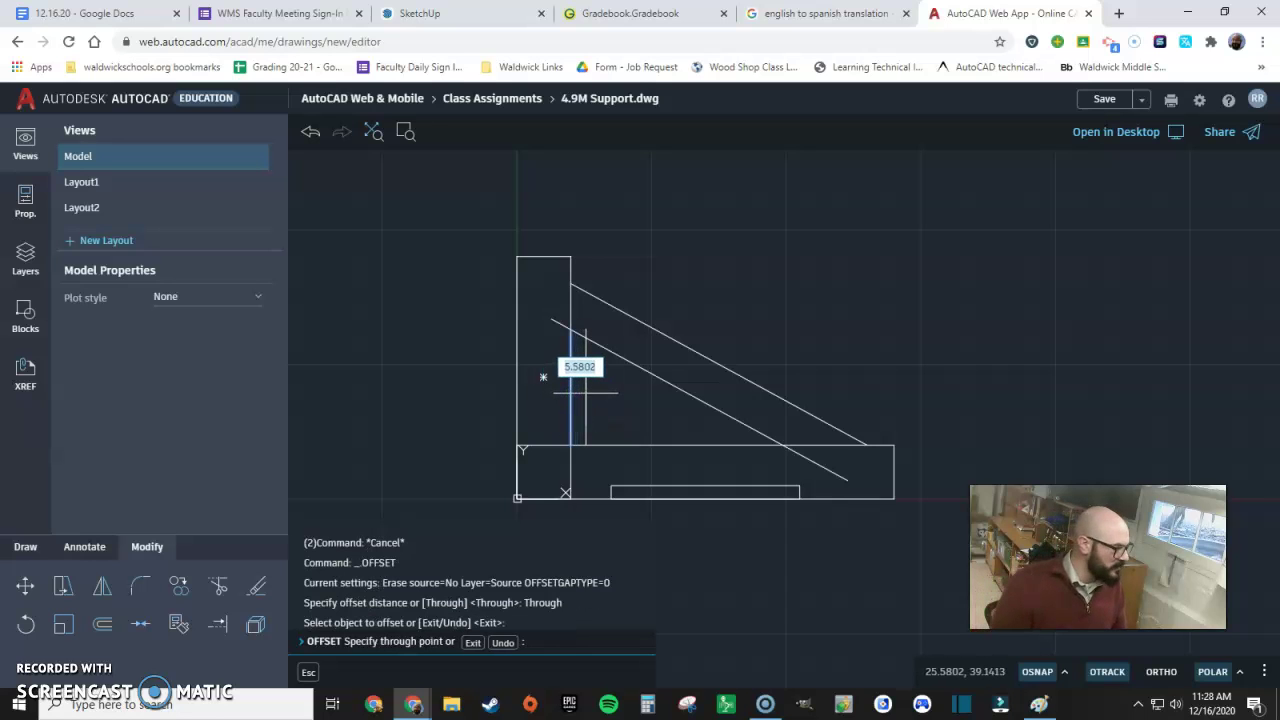
pyautogui.write('5')
pyautogui.press('Return')
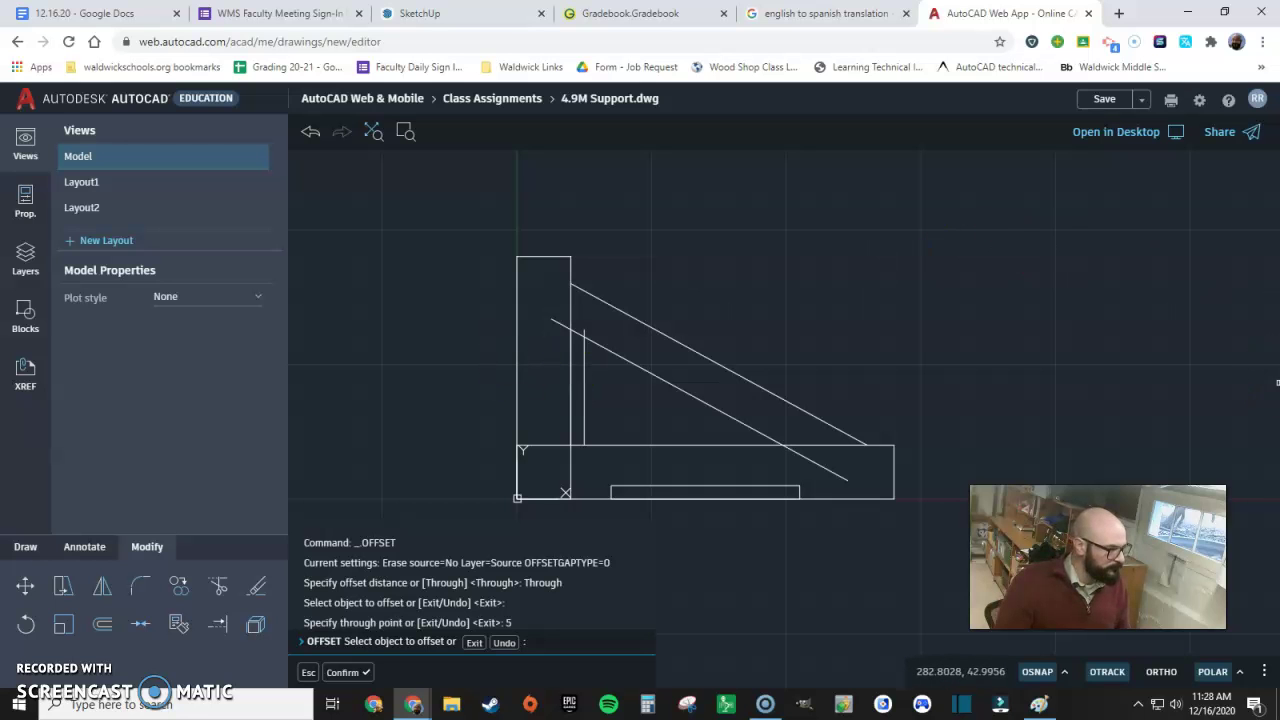
# - Check the opening's dimensions in the reference drawing and draw a line along the base's top edge from 25,20 to the inner sloped line
pyautogui.moveTo(1279, 66); pyautogui.dragTo(938, 76)
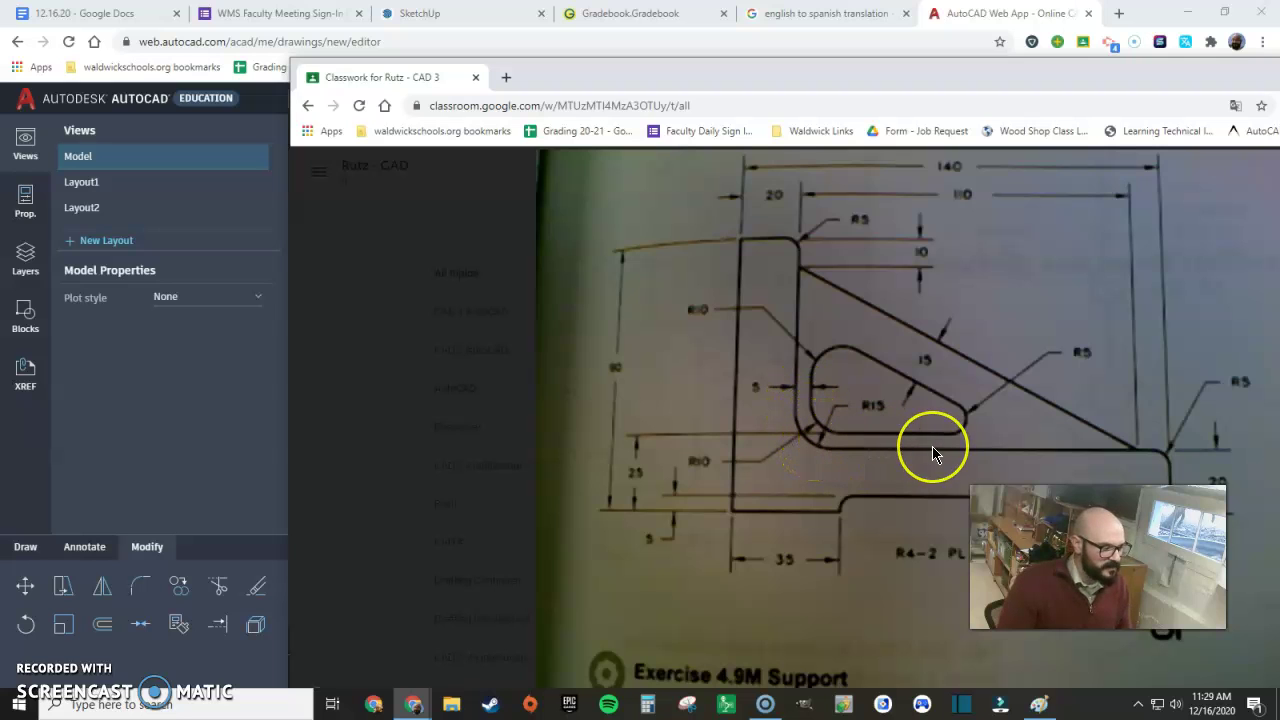
pyautogui.moveTo(886, 78); pyautogui.dragTo(667, 65)
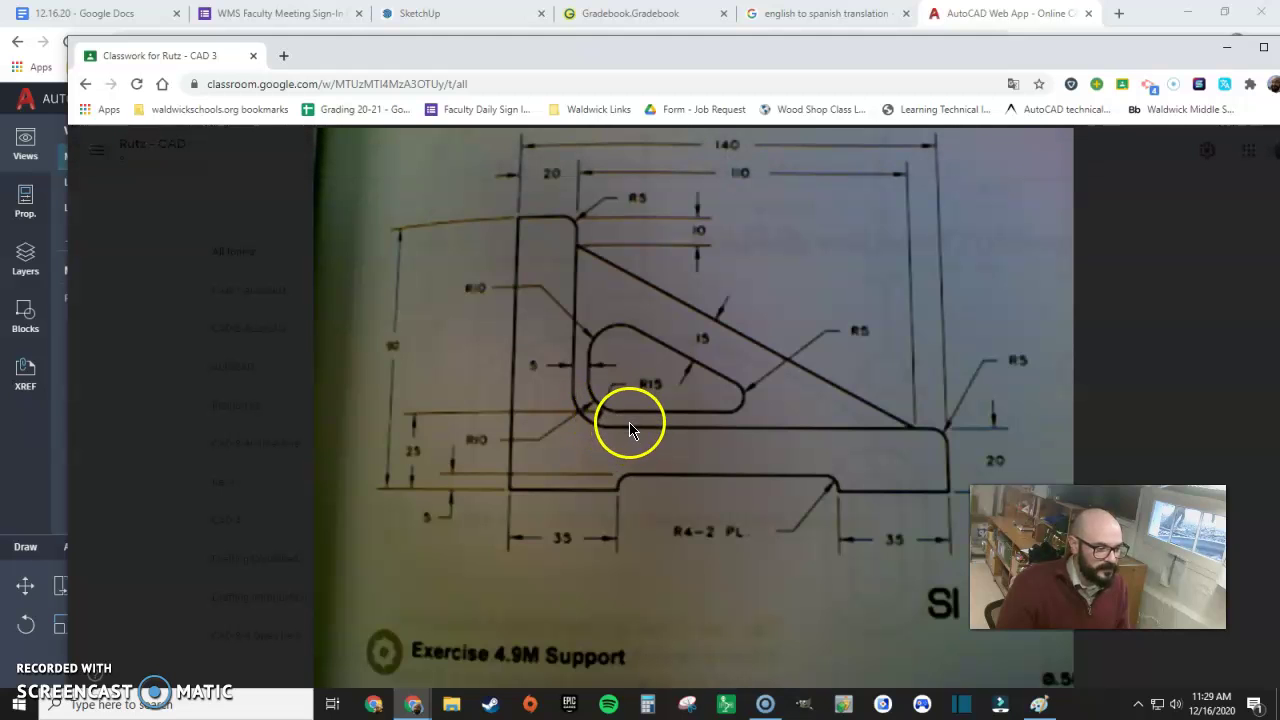
pyautogui.moveTo(629, 63)
pyautogui.mouseDown()
pyautogui.moveTo(1279, 66)
pyautogui.moveTo(1279, 78)
pyautogui.mouseUp()
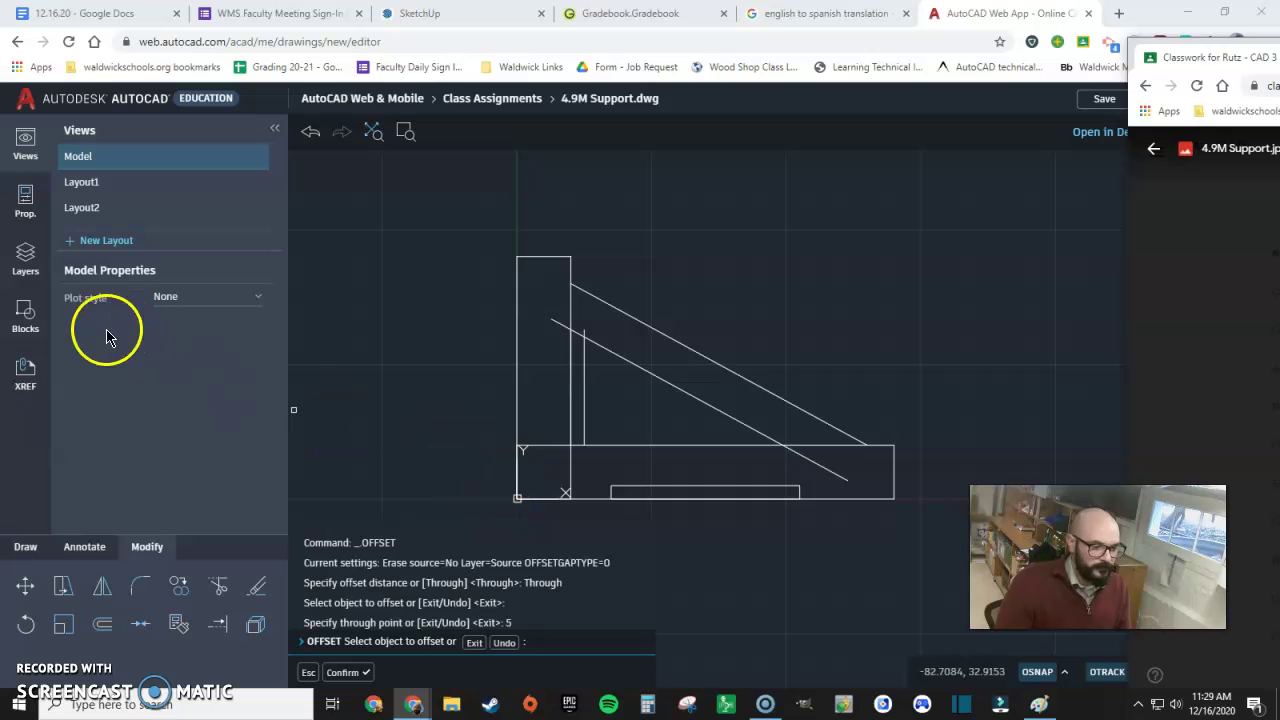
pyautogui.click(30, 552)
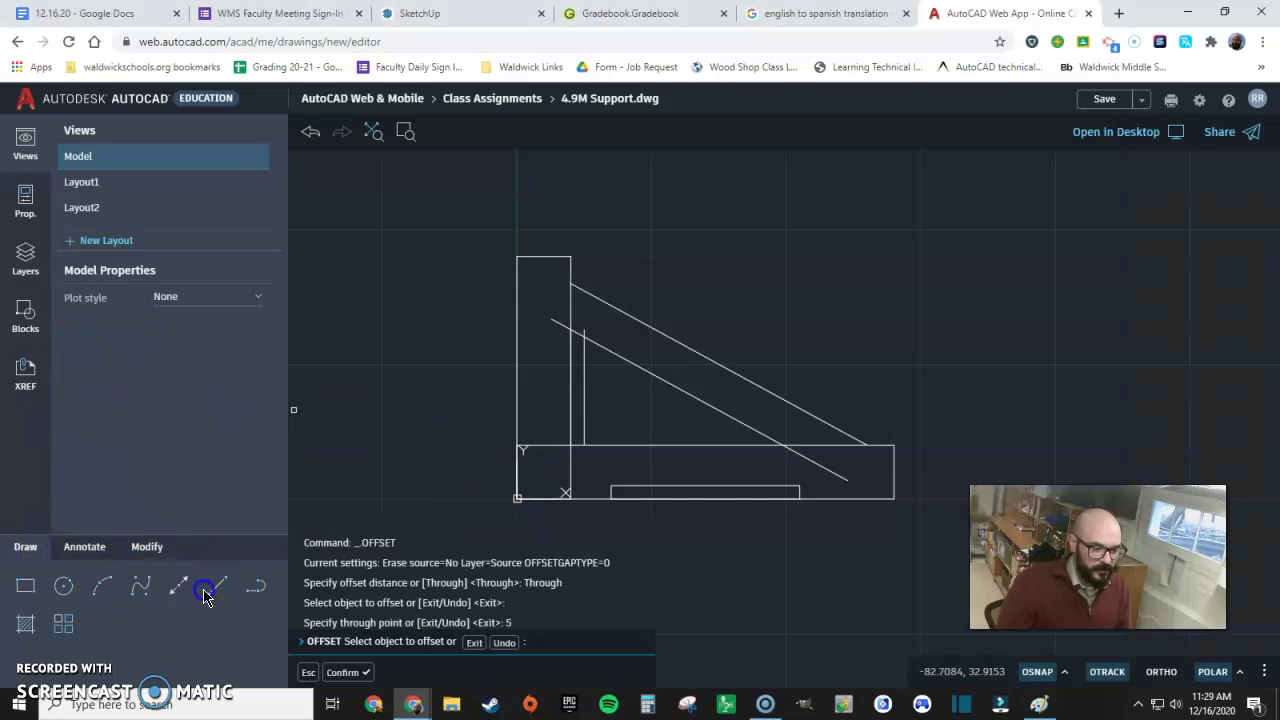
pyautogui.click(208, 586)
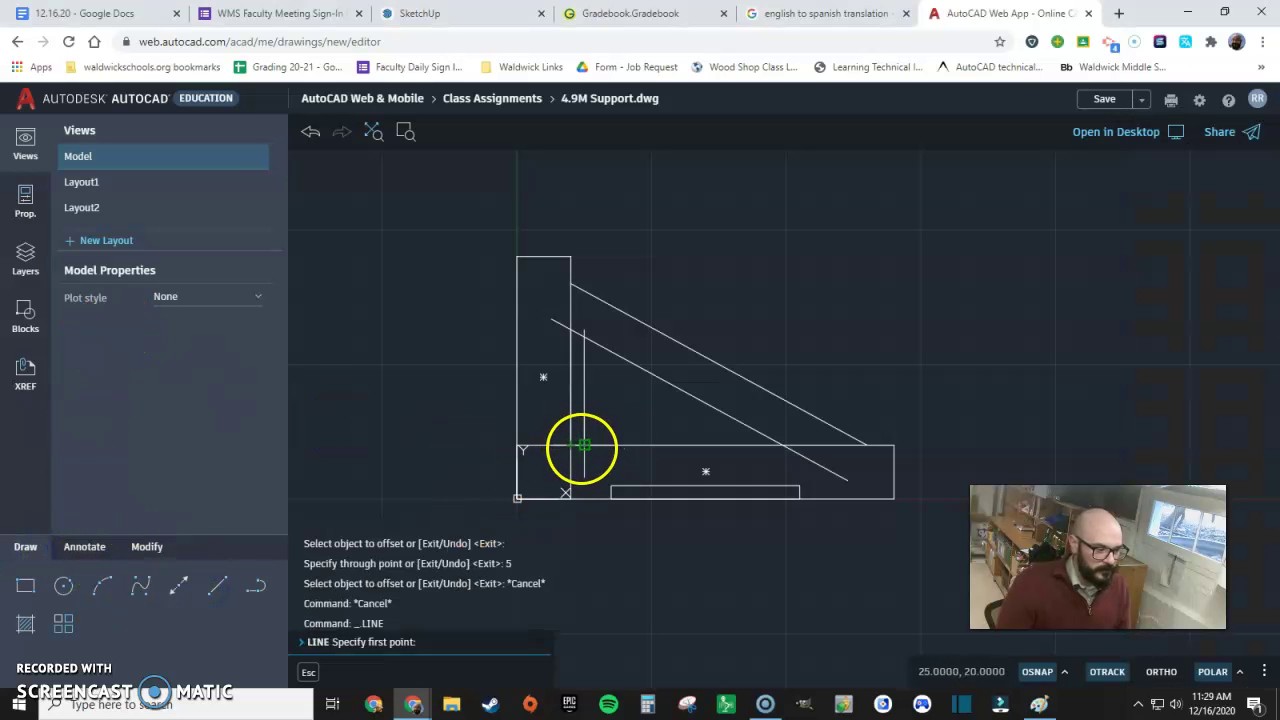
pyautogui.click(583, 446)
pyautogui.click(785, 448)
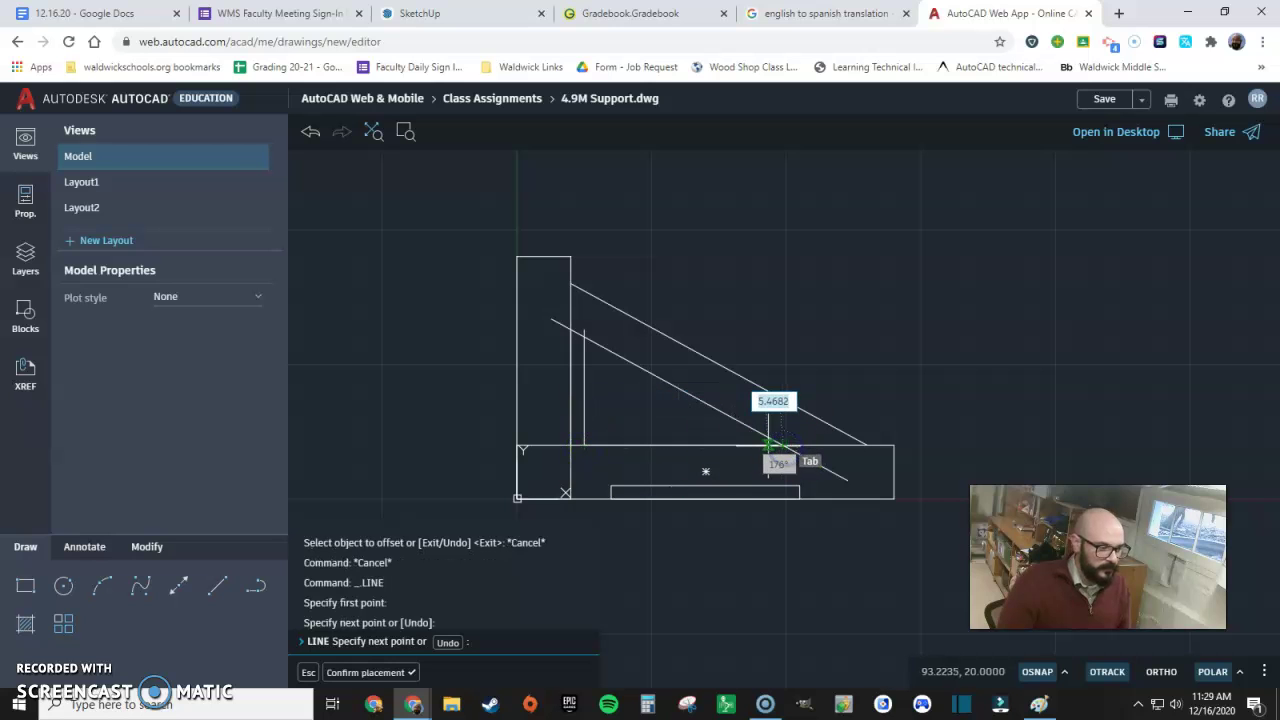
pyautogui.press('Escape')
pyautogui.press('Escape')
pyautogui.press('Escape')
# - Offset the new horizontal line 5 upward from the base into the opening
pyautogui.click(147, 546)
pyautogui.click(104, 623)
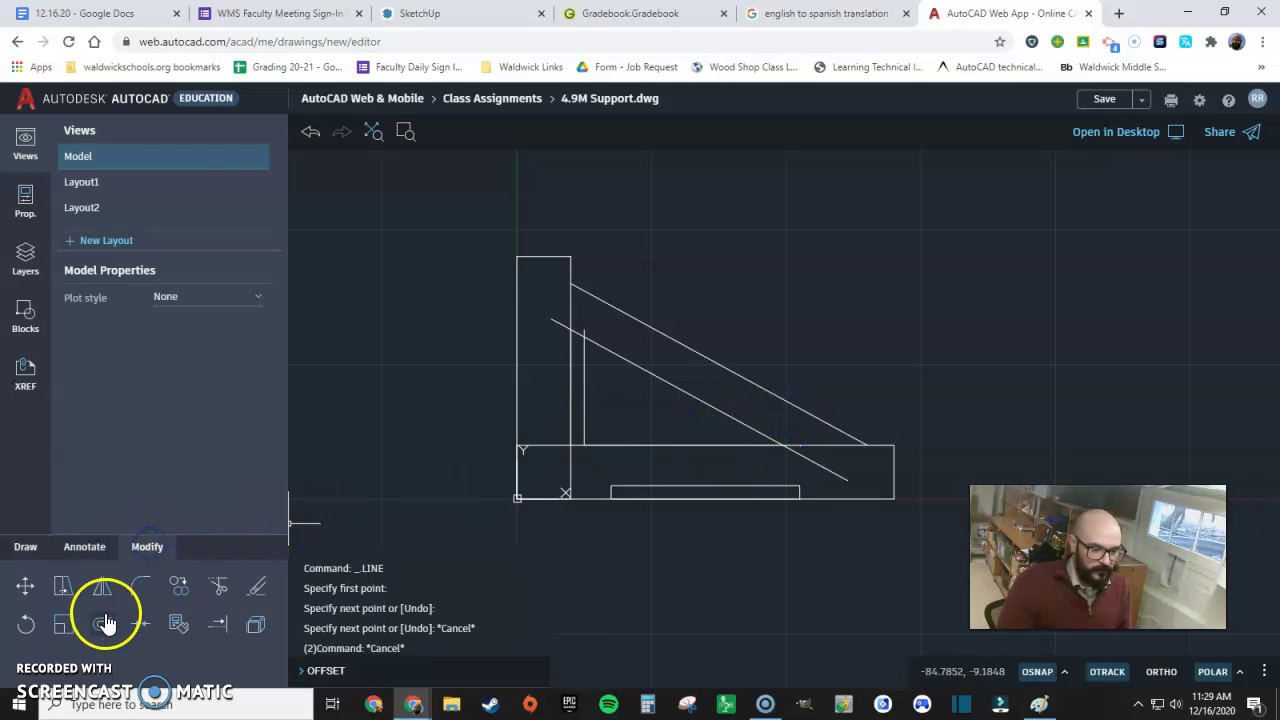
pyautogui.click(621, 445)
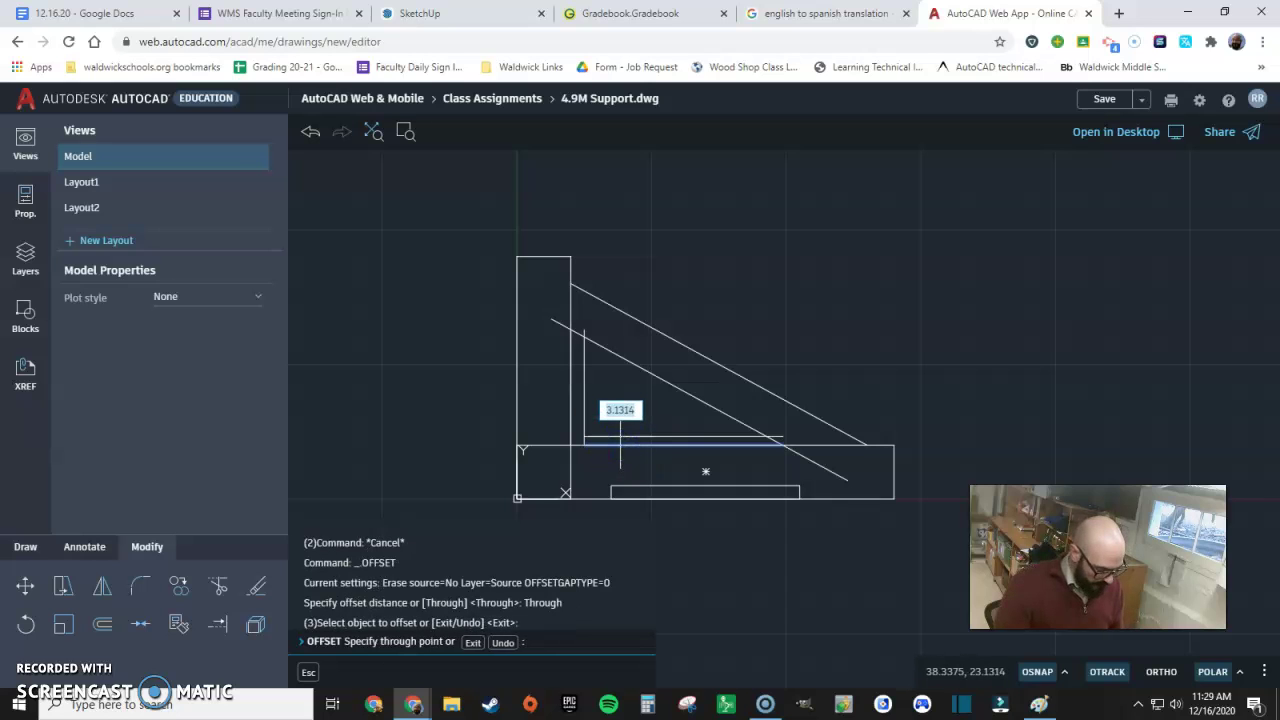
pyautogui.write('5')
pyautogui.press('Return')
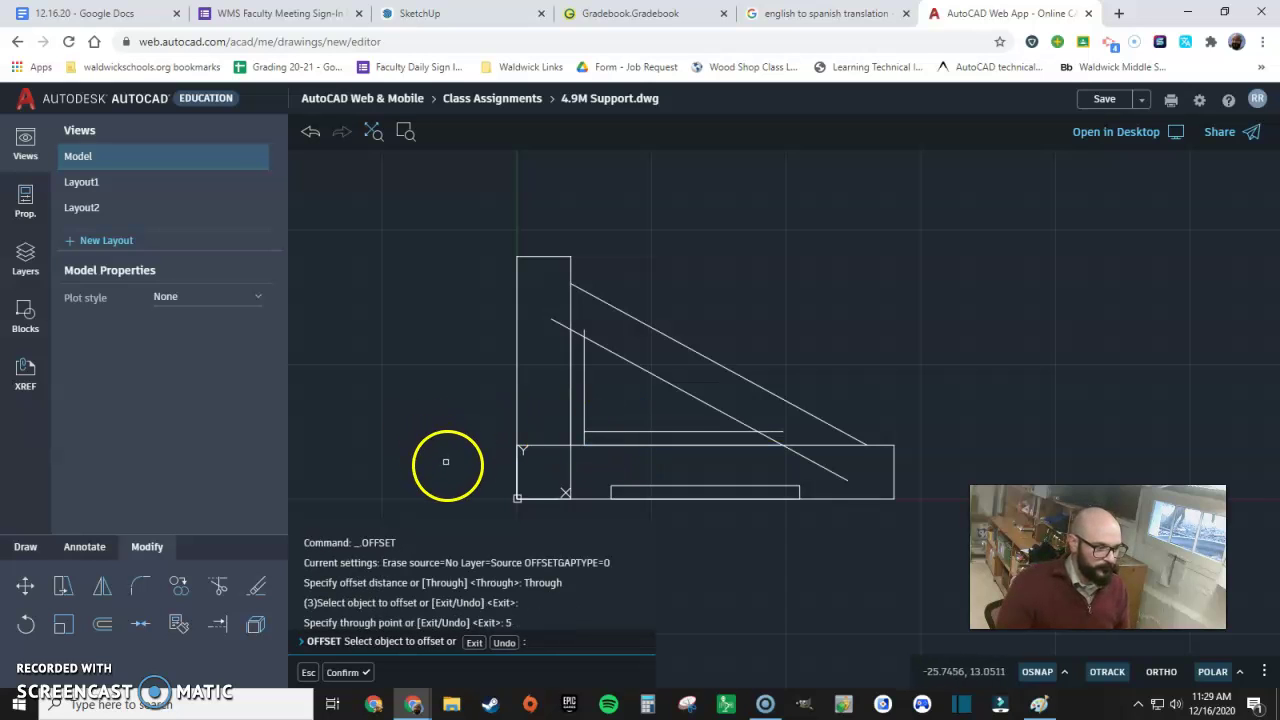
# - Fillet the opening's lower corner beside the upright with radius 10, between its horizontal and vertical lines
pyautogui.click(142, 594)
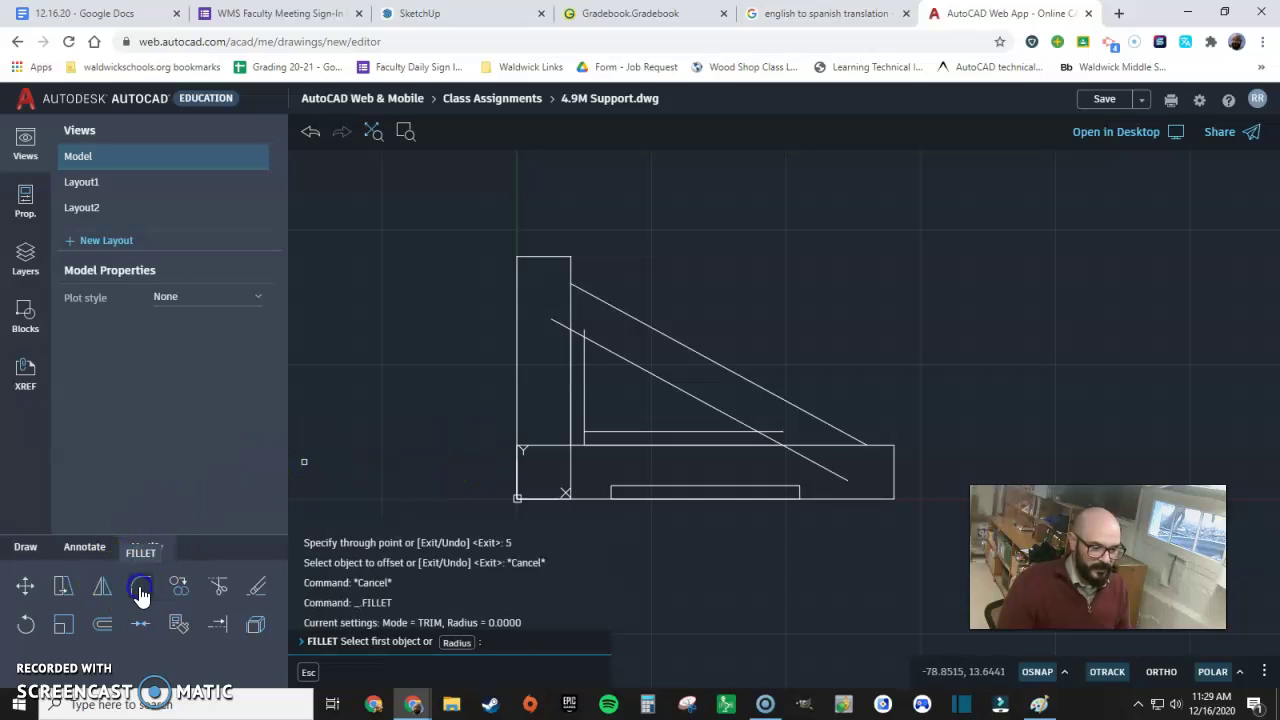
pyautogui.click(455, 641)
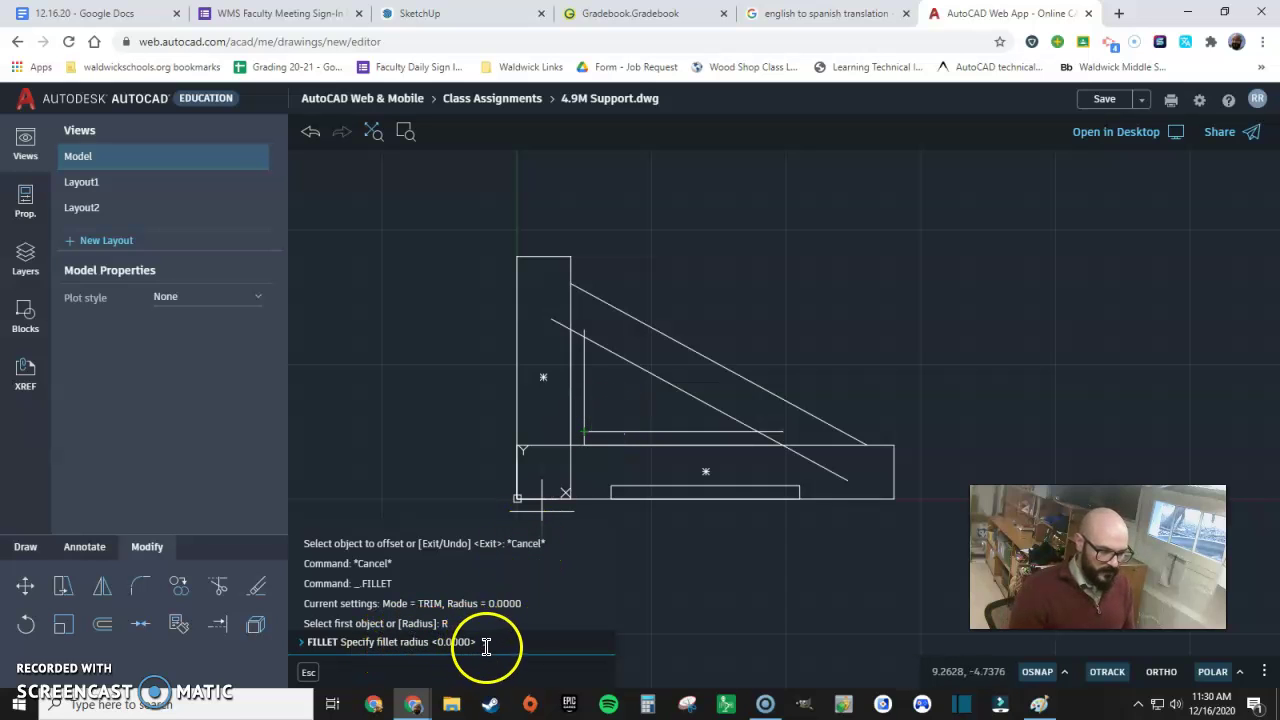
pyautogui.press('Return')
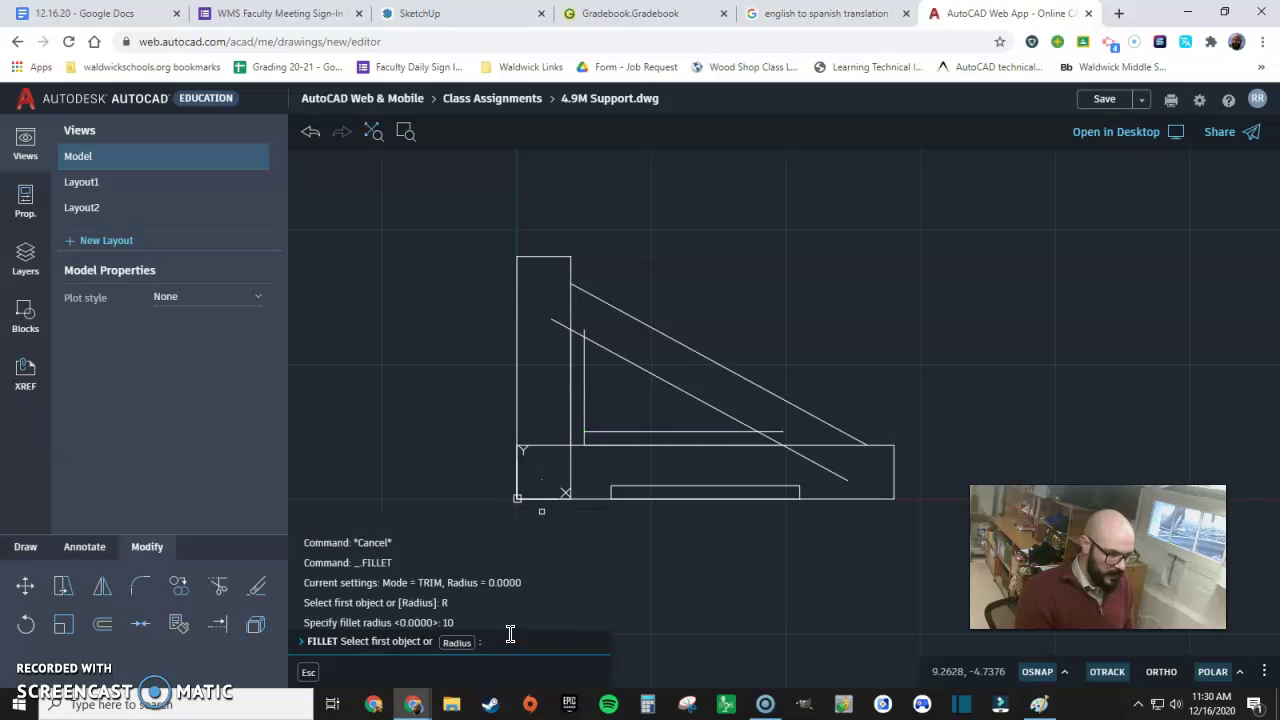
pyautogui.click(596, 433)
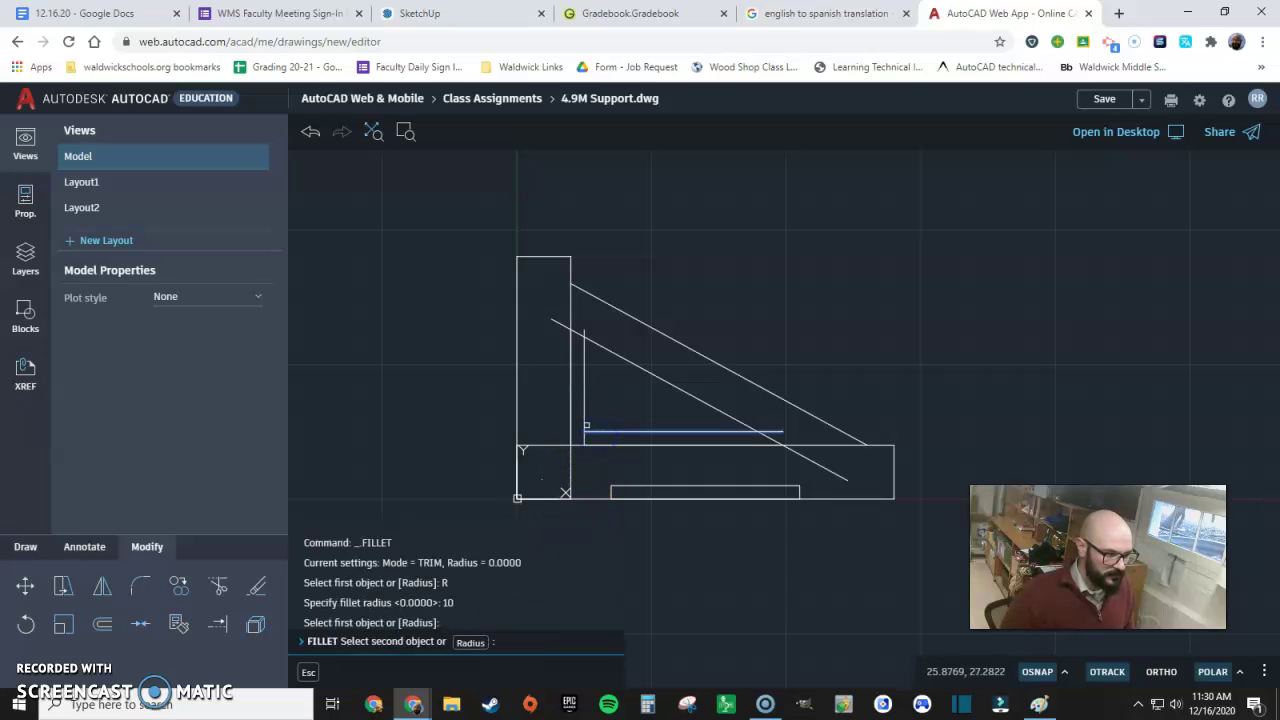
pyautogui.click(584, 420)
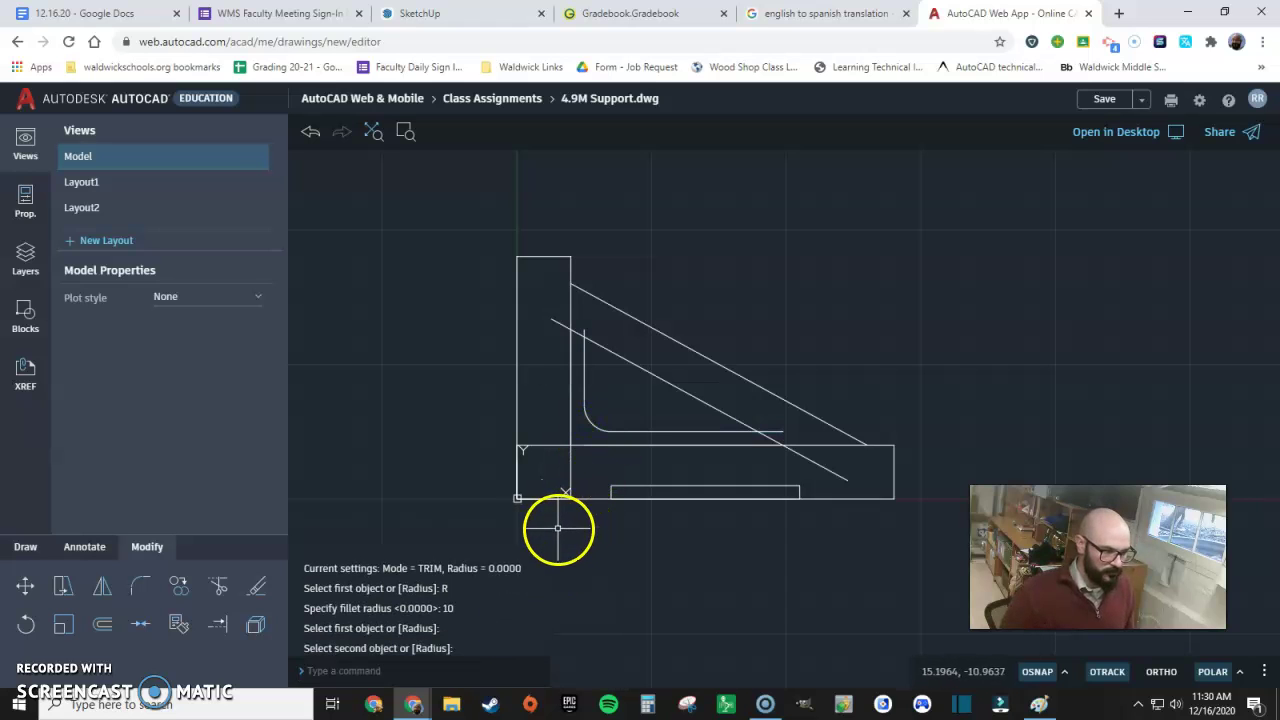
# - Fillet the inner corner between the upright and the base's top edge with radius 15
pyautogui.click(258, 588)
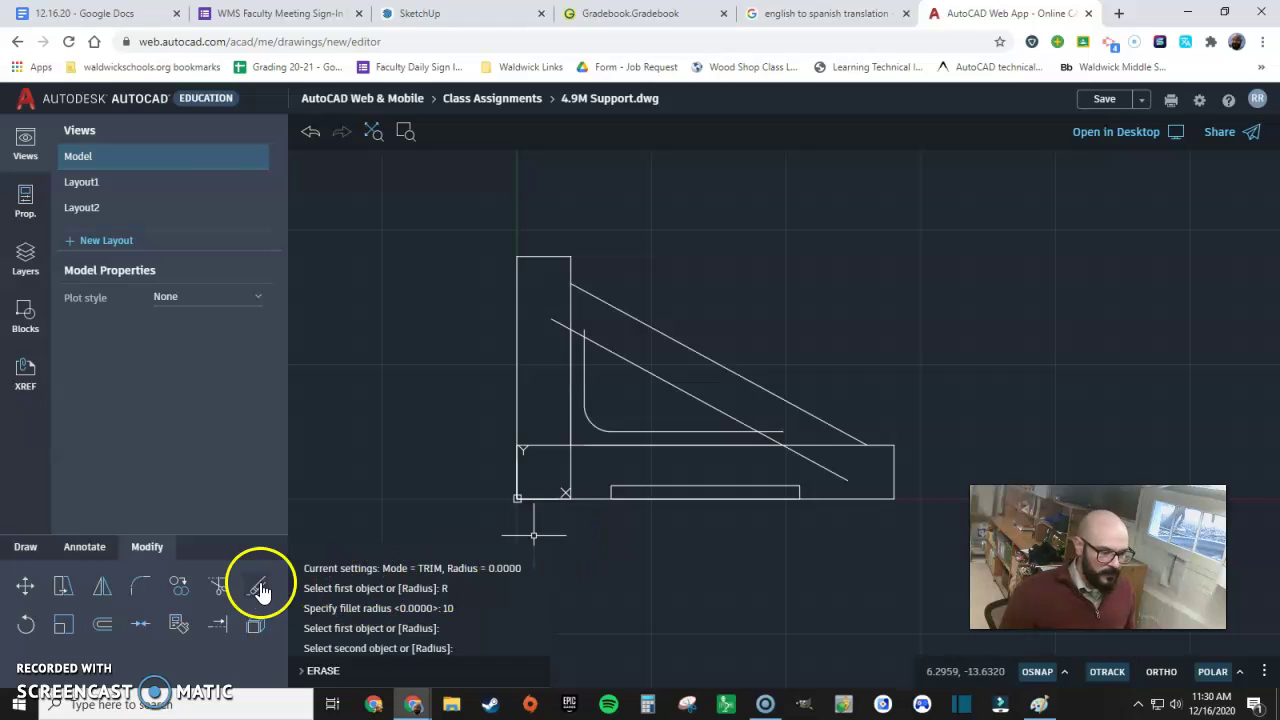
pyautogui.click(143, 587)
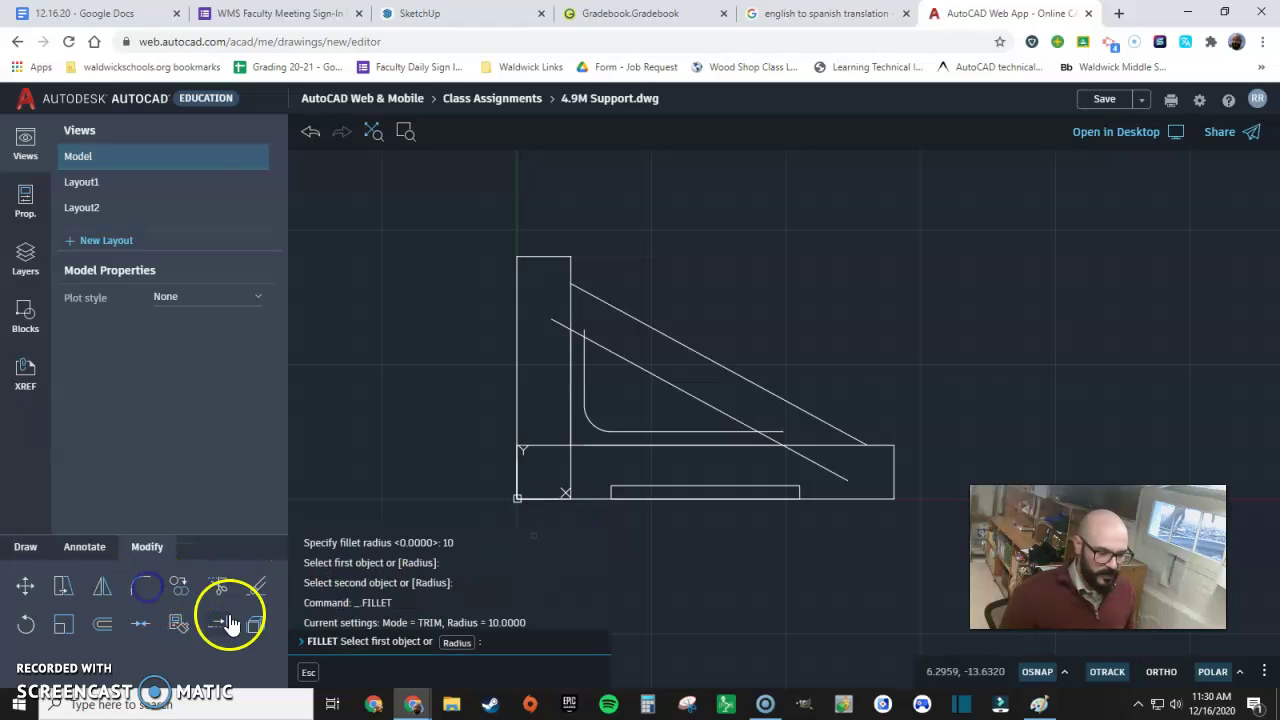
pyautogui.click(457, 642)
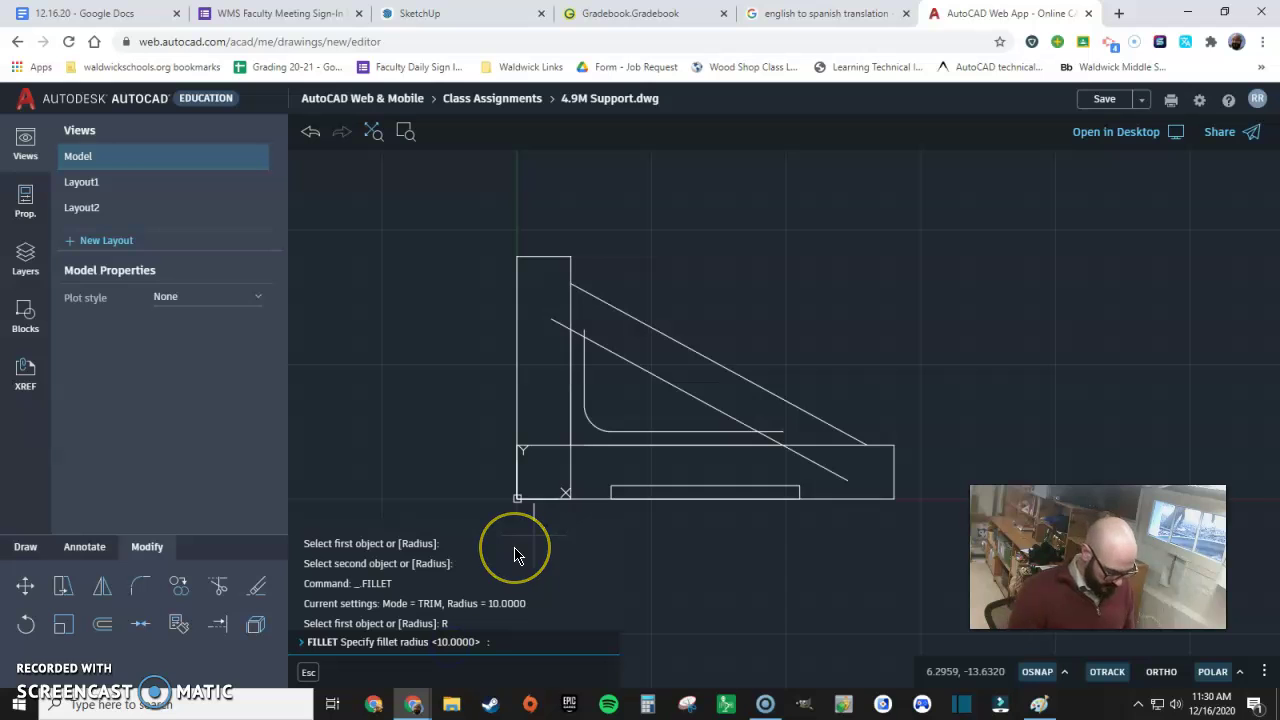
pyautogui.write('15')
pyautogui.press('Return')
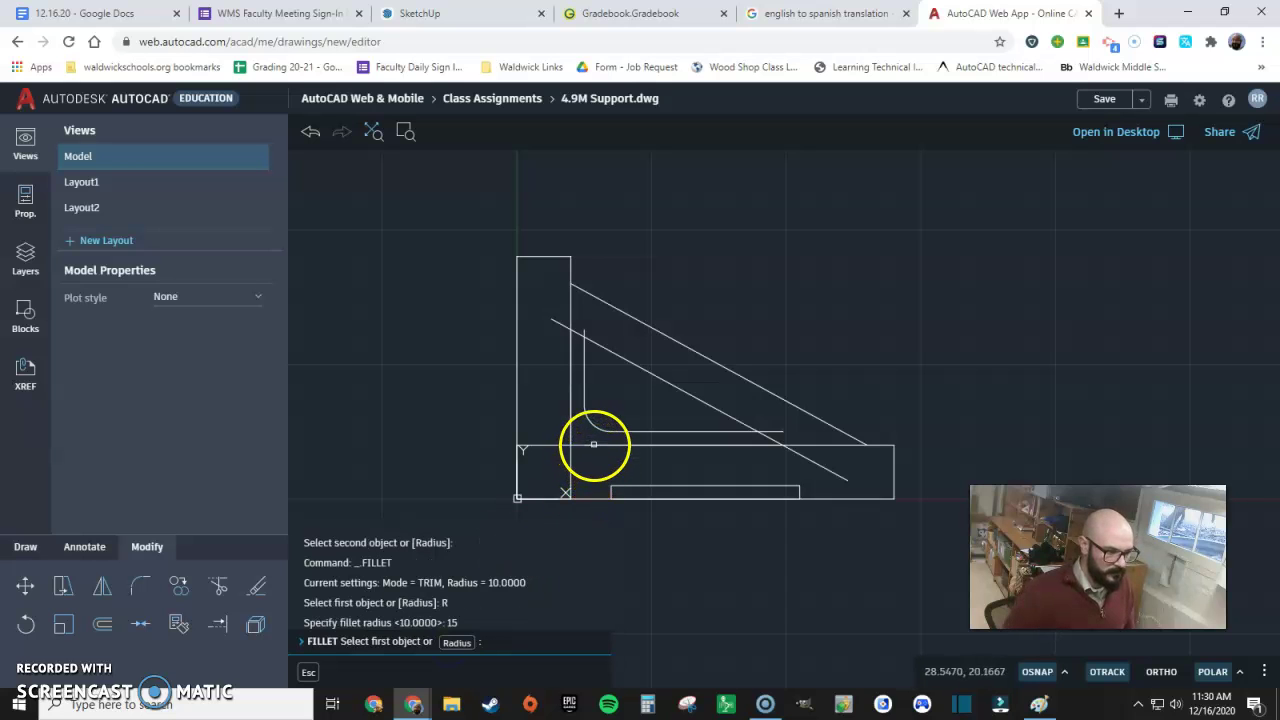
pyautogui.click(593, 445)
pyautogui.click(568, 432)
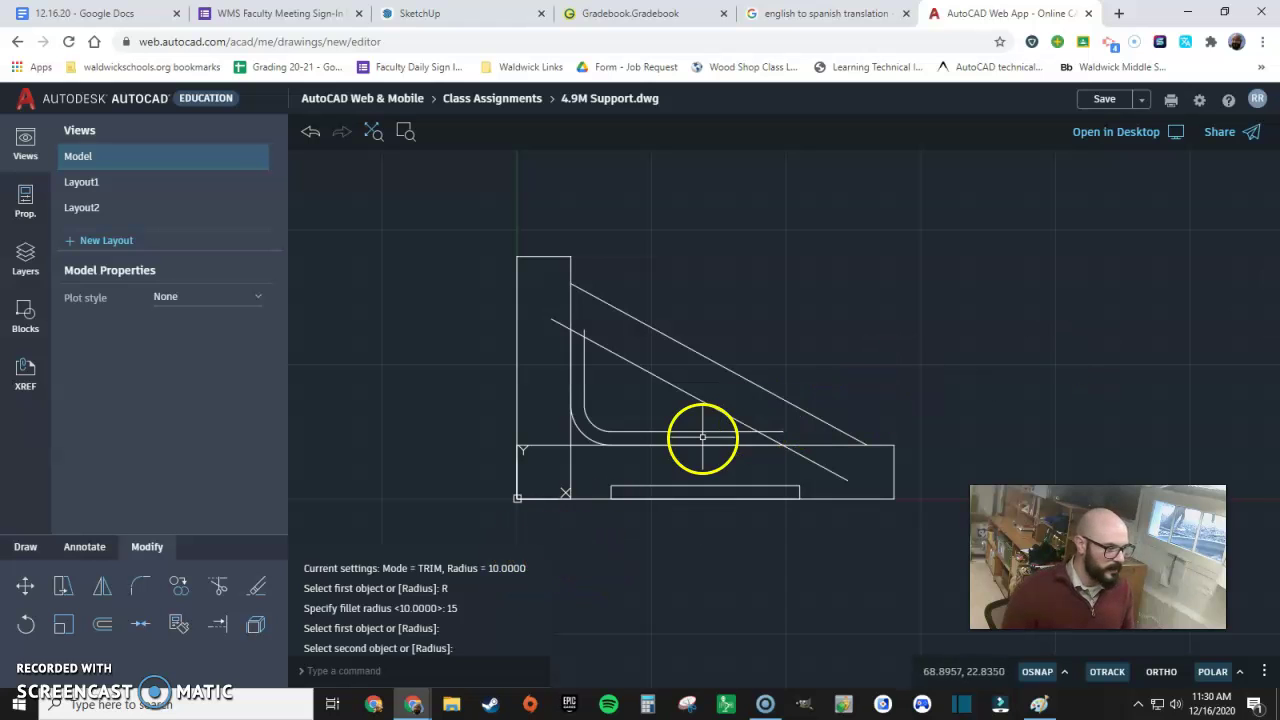
# - Fillet the opening's pointed corner between its horizontal line and the inner sloped line with radius 5
pyautogui.click(141, 586)
pyautogui.click(448, 643)
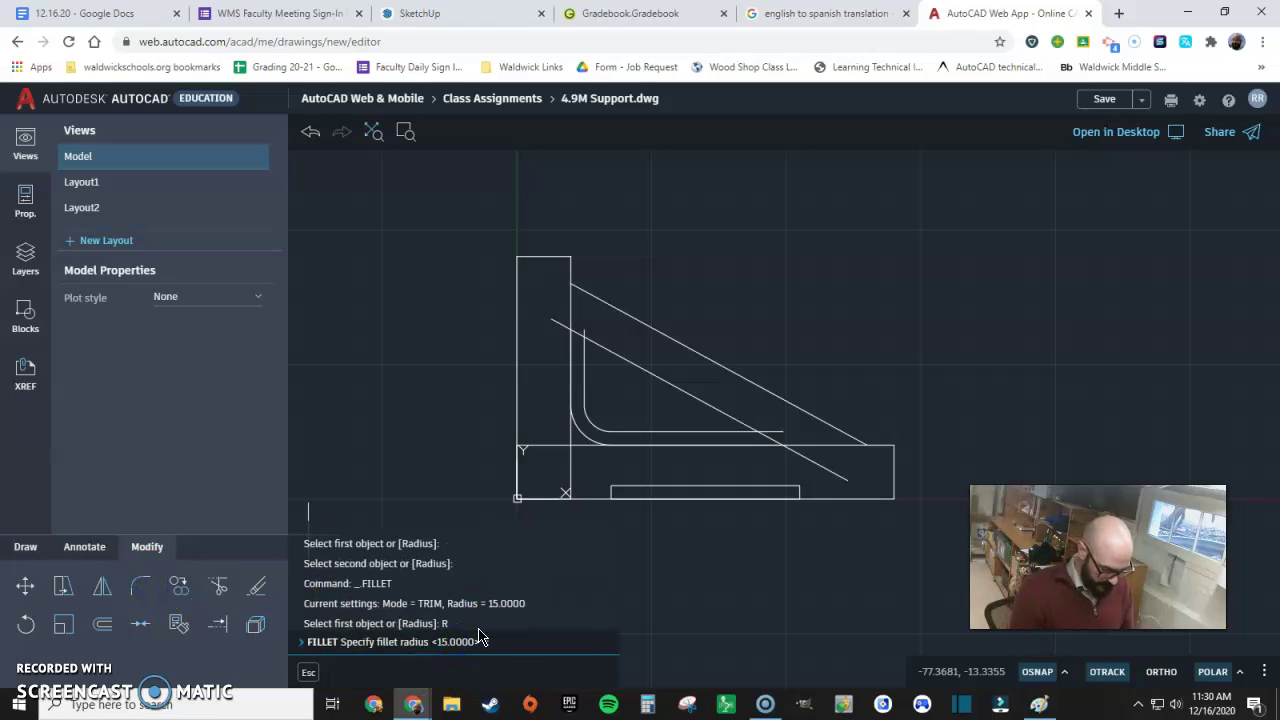
pyautogui.write('5')
pyautogui.press('Return')
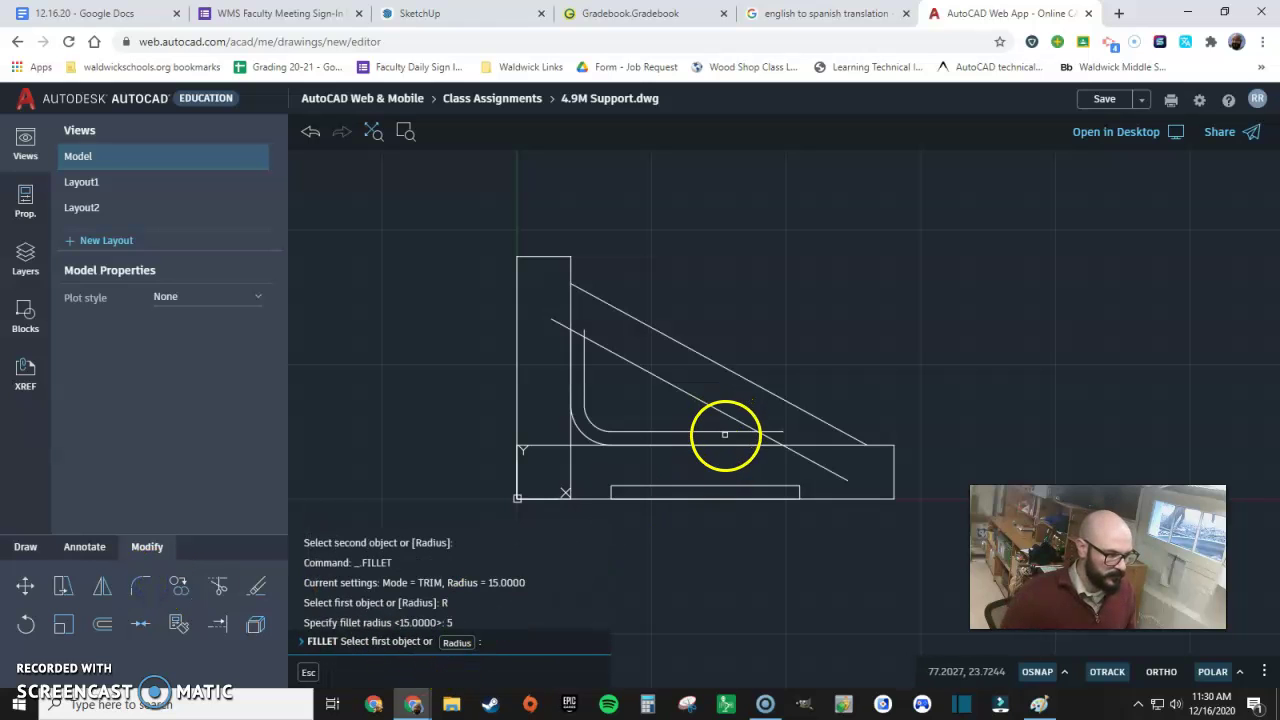
pyautogui.click(727, 433)
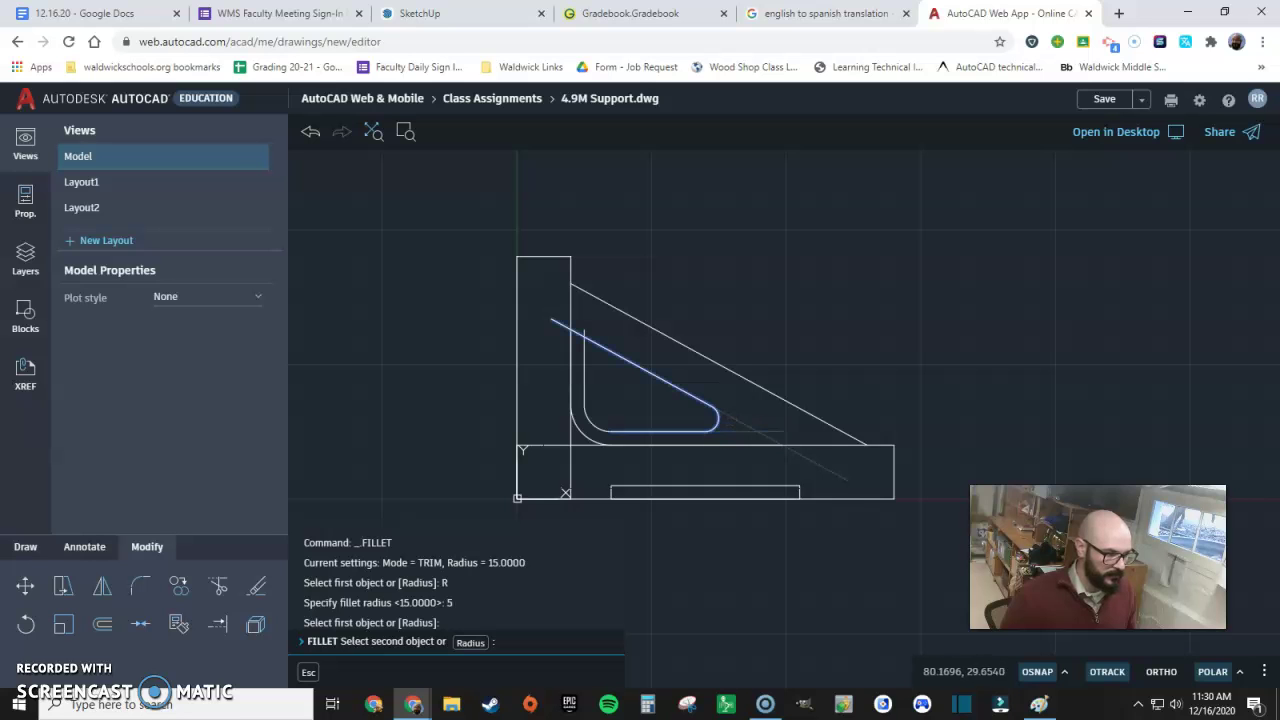
pyautogui.click(733, 418)
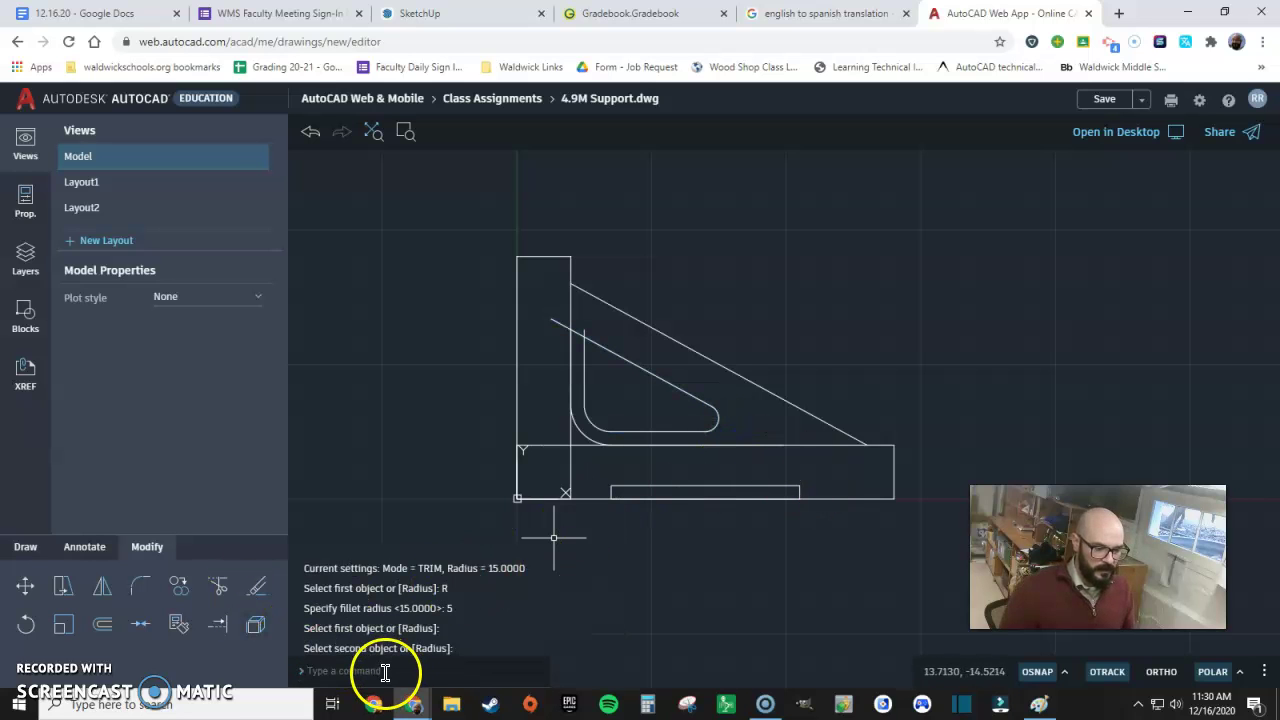
# - Fillet the opening's upper corner with radius 10, between its vertical line and the inner sloped line
pyautogui.write('f')
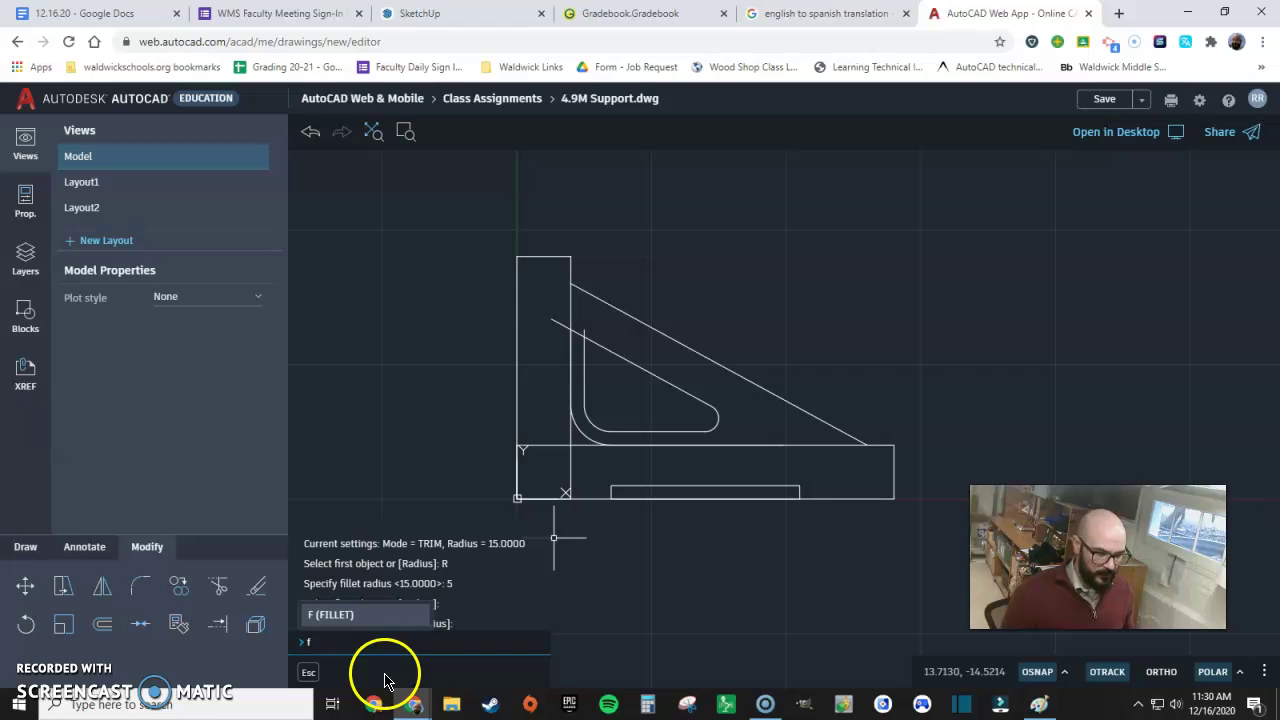
pyautogui.press('Return')
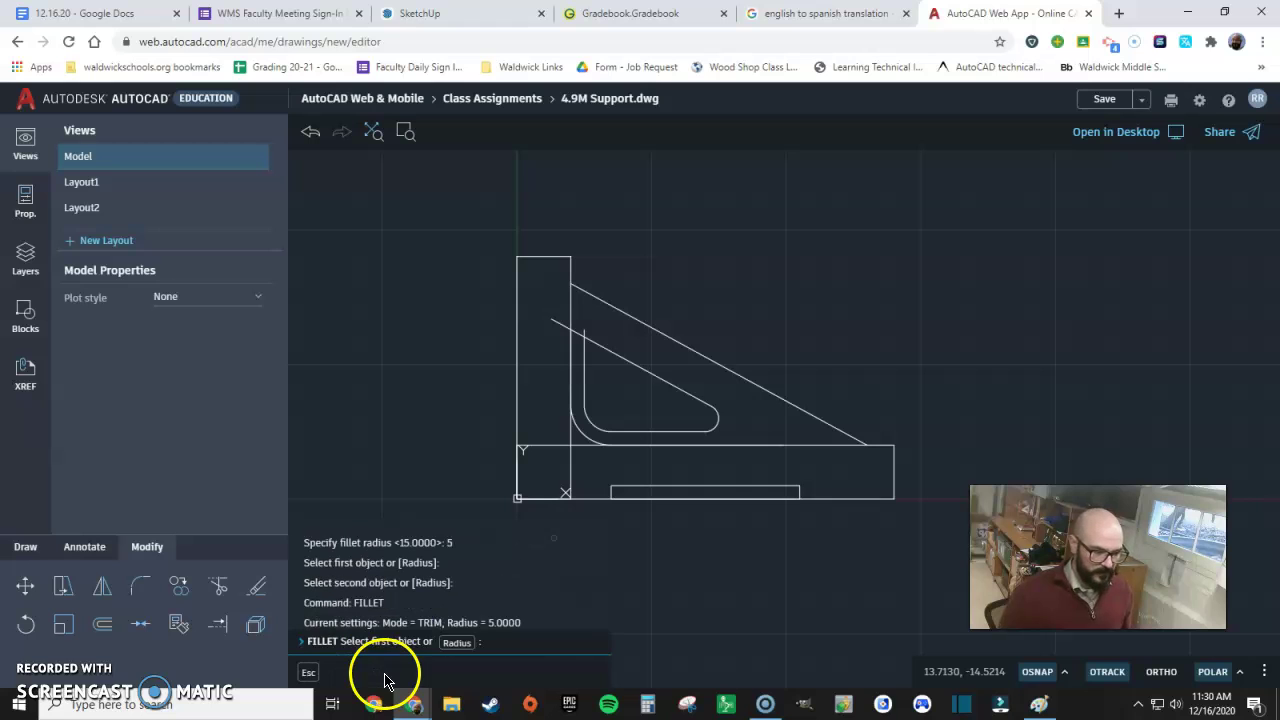
pyautogui.click(457, 643)
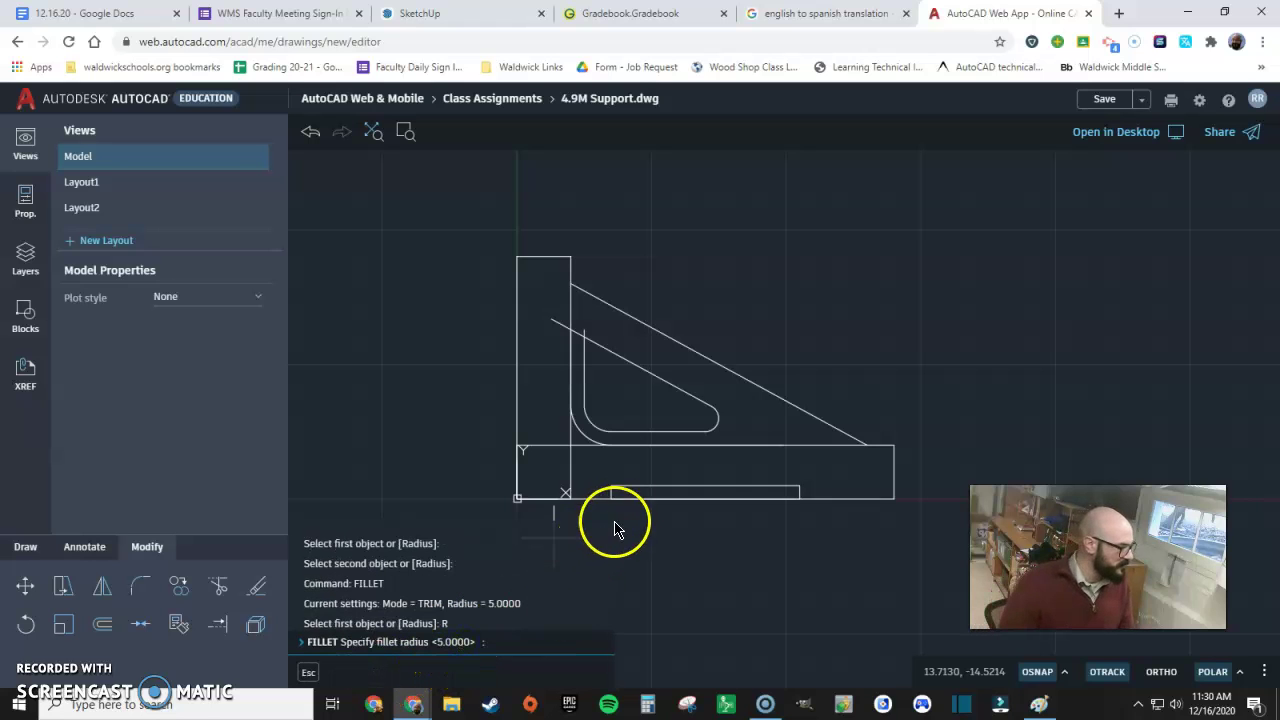
pyautogui.press('Return')
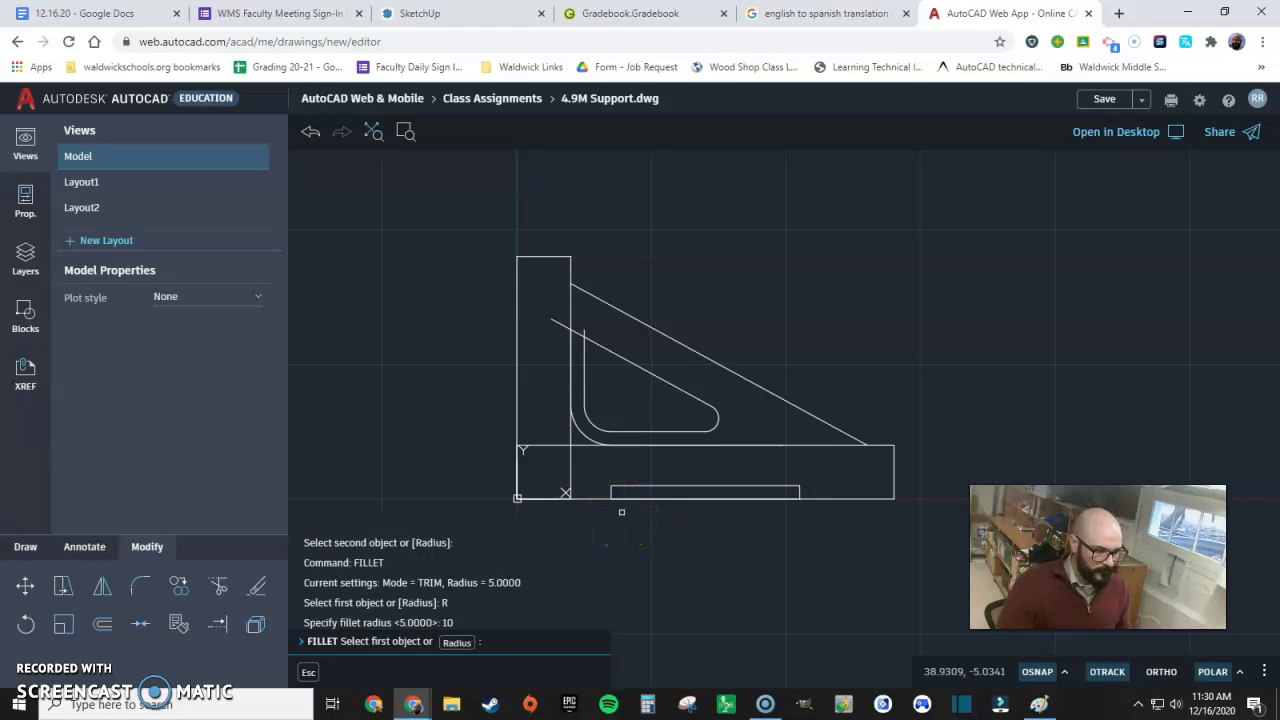
pyautogui.click(584, 370)
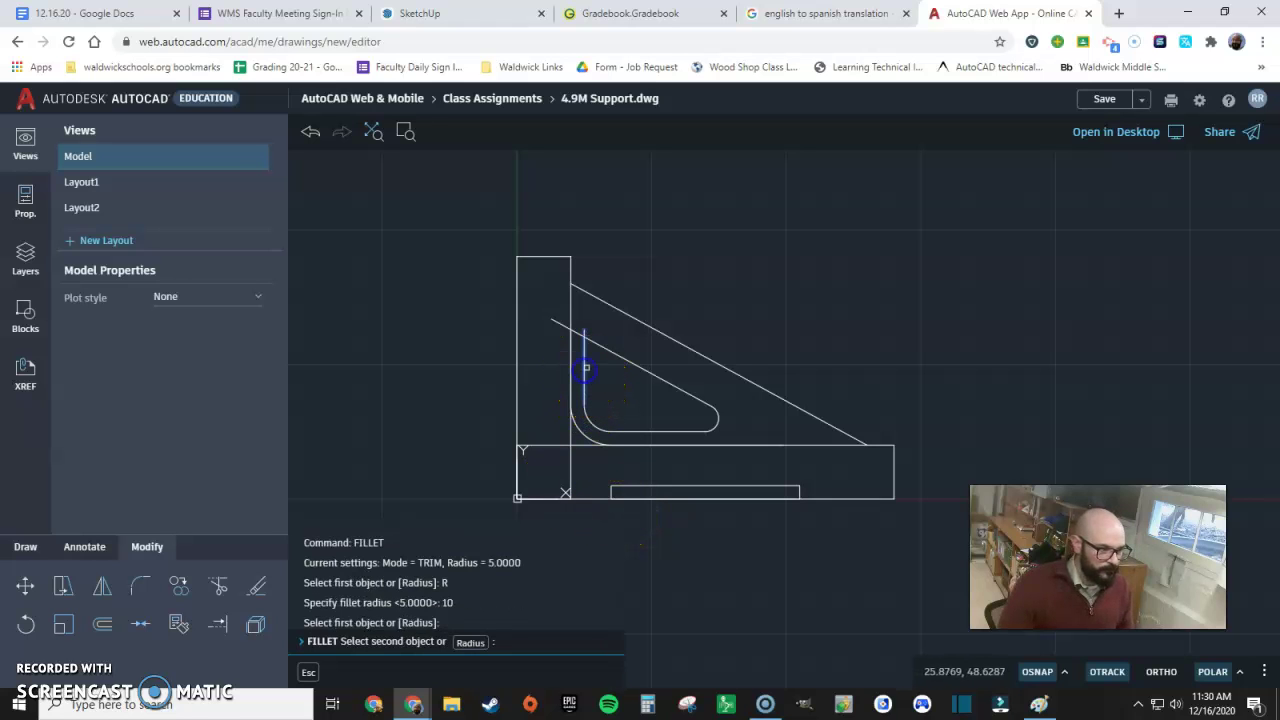
pyautogui.click(606, 352)
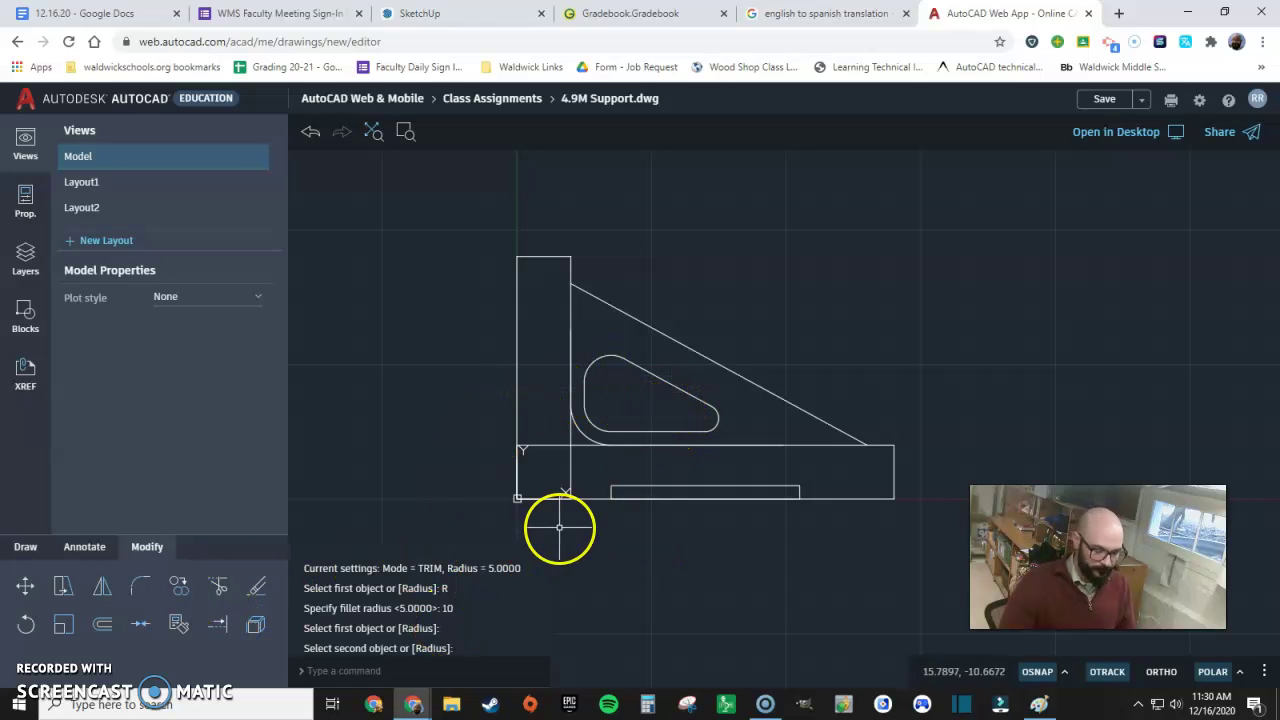
# - Fillet the base's outer upper corner with radius 5, between its top edge and end edge
pyautogui.write('f')
pyautogui.press('Return')
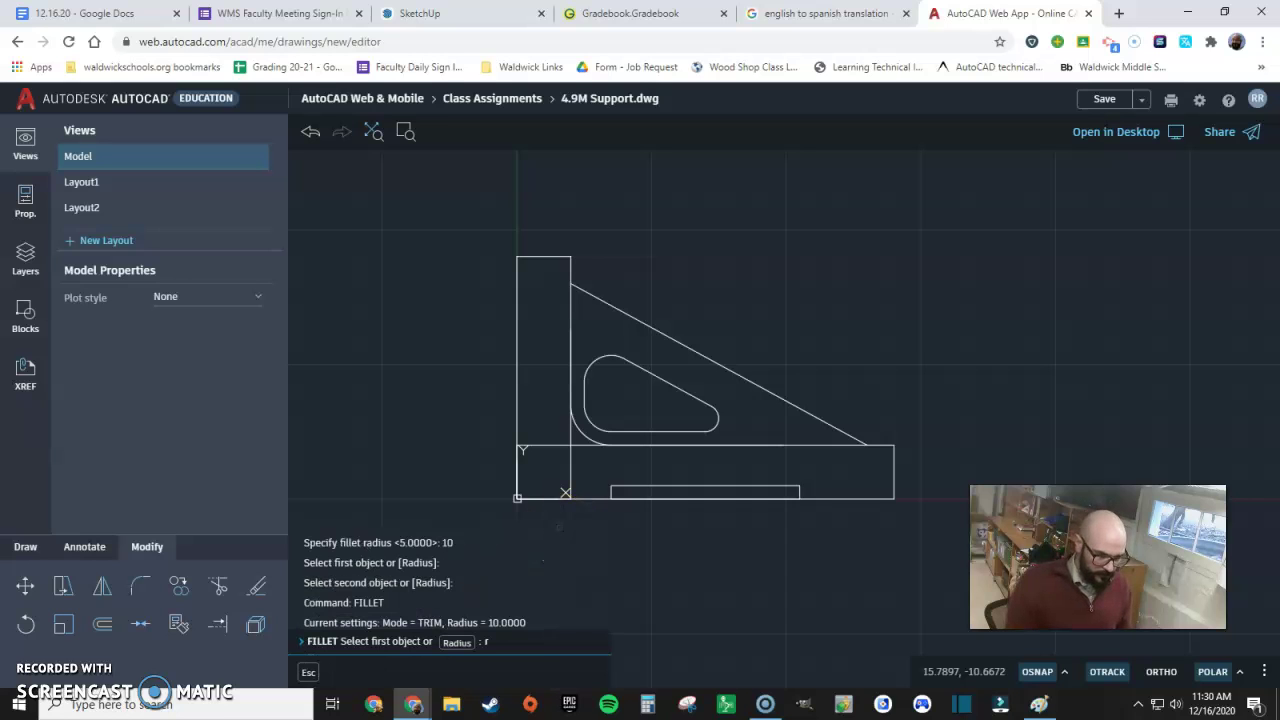
pyautogui.write('r')
pyautogui.press('Return')
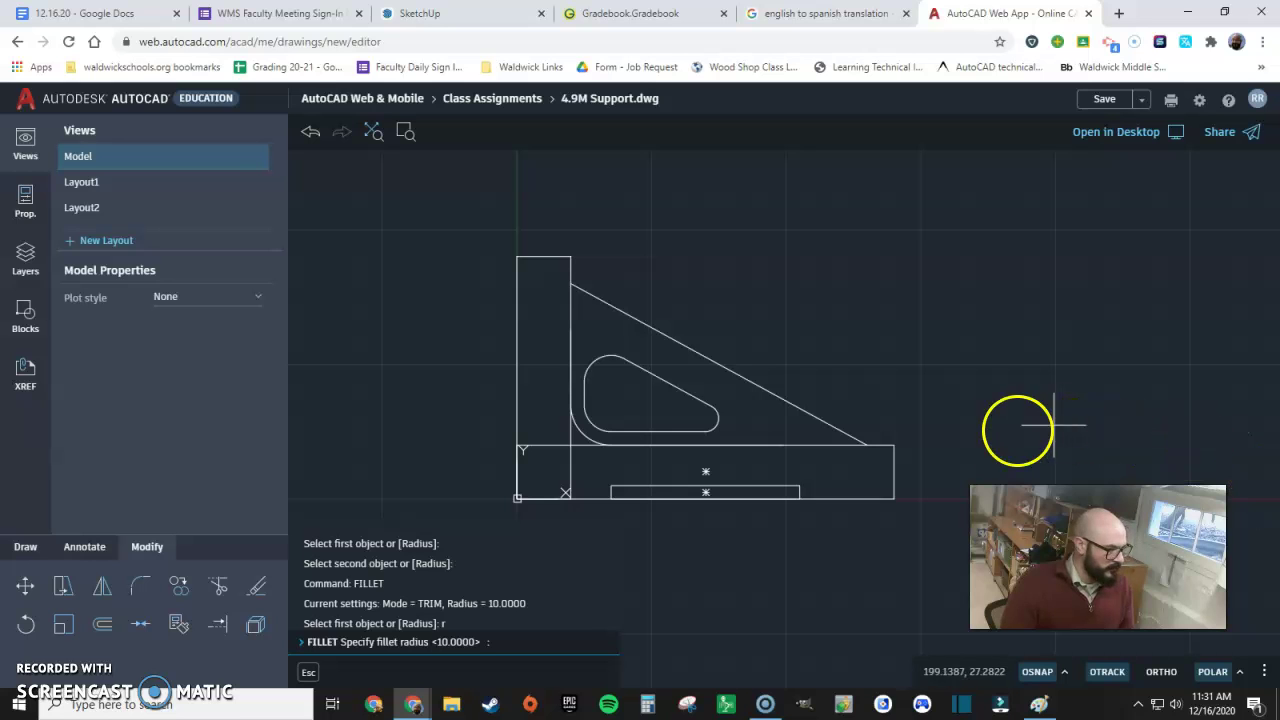
pyautogui.write('5')
pyautogui.press('Return')
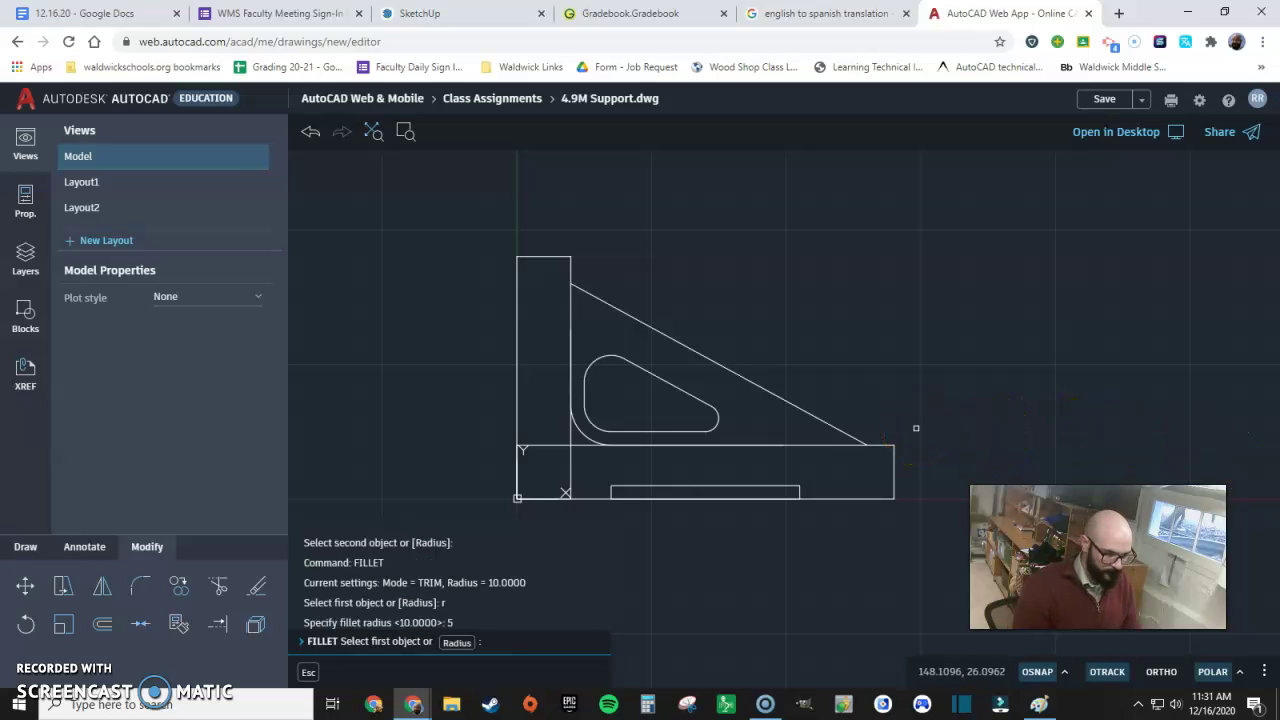
pyautogui.click(886, 445)
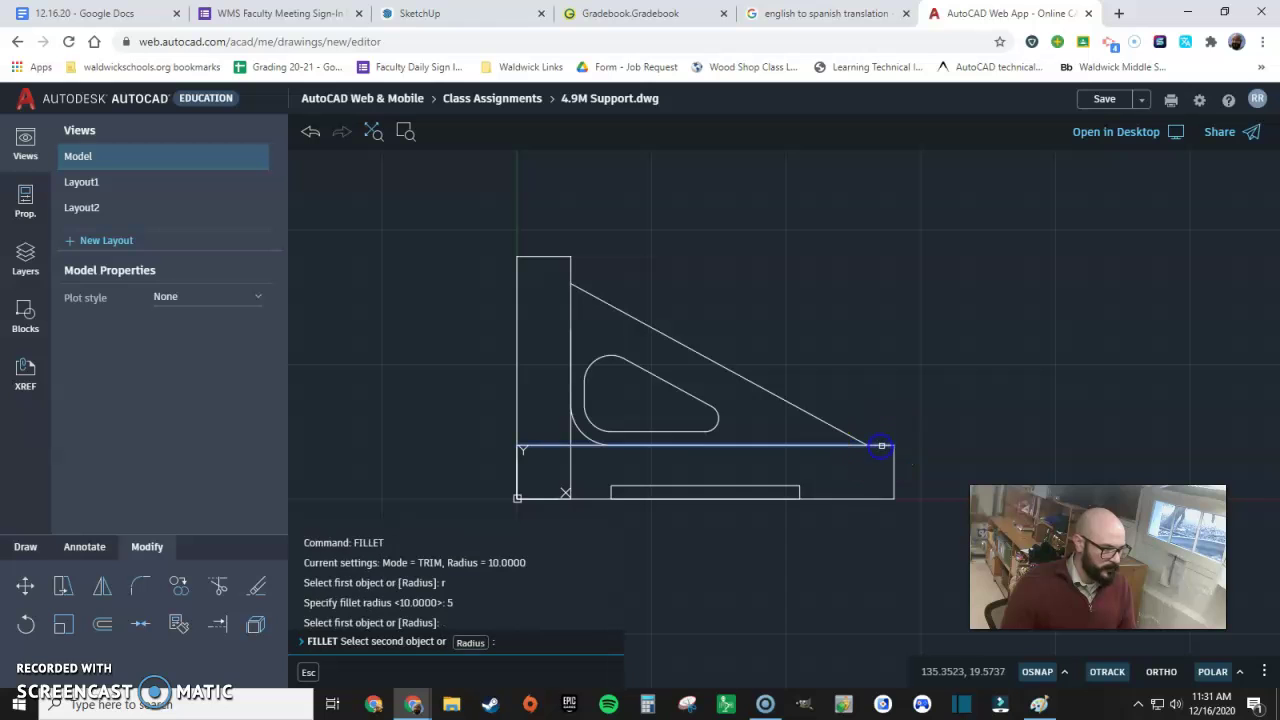
pyautogui.click(895, 450)
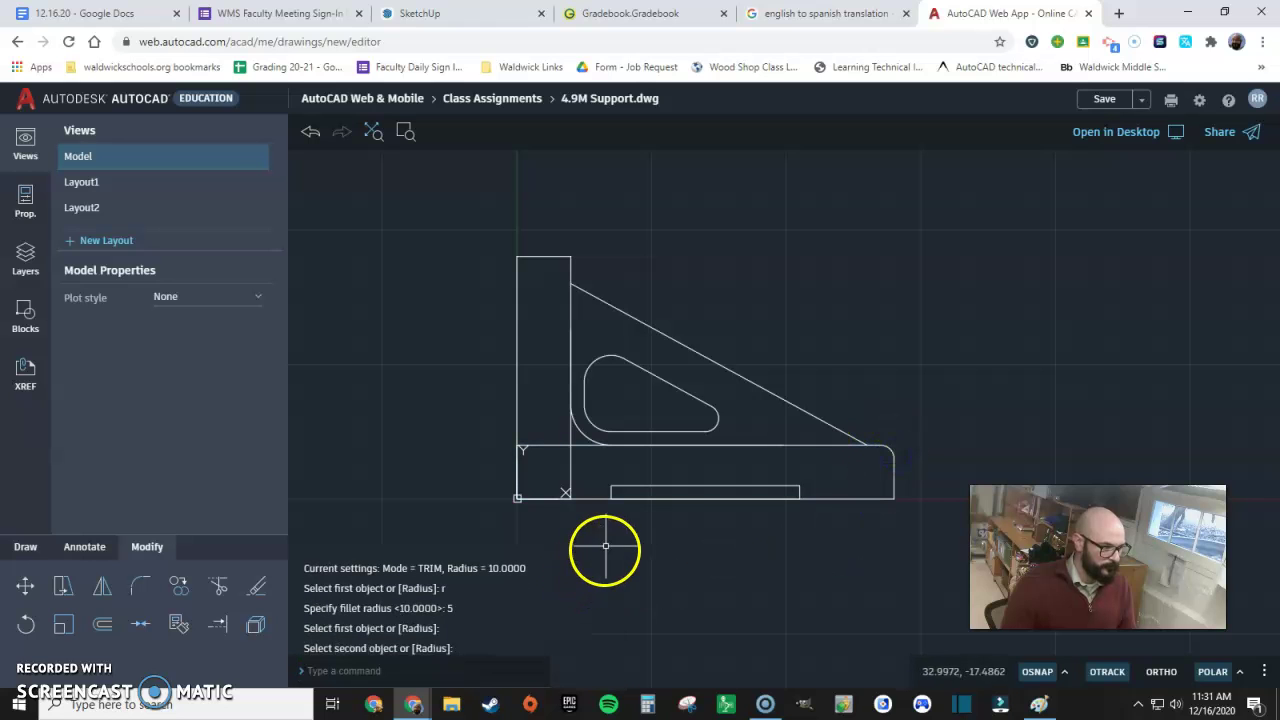
# - Fillet the upright's top corner on the rib side with radius 5
pyautogui.click(557, 258)
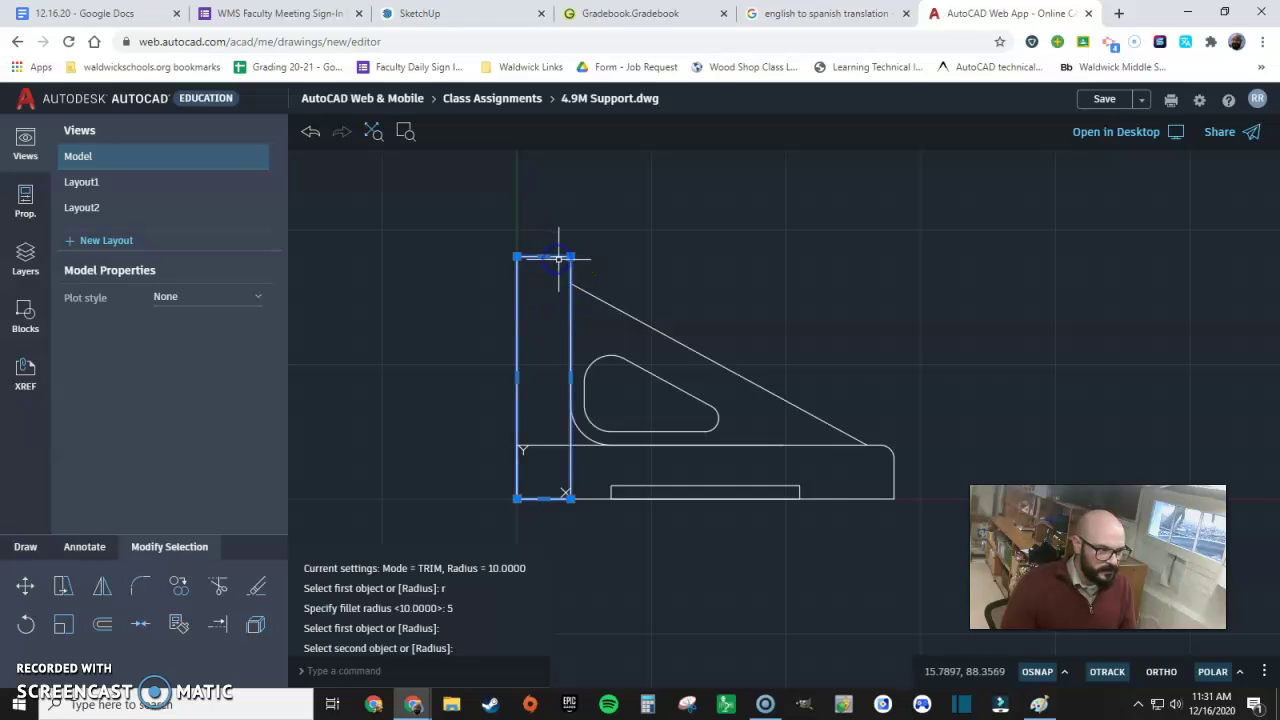
pyautogui.press('Escape')
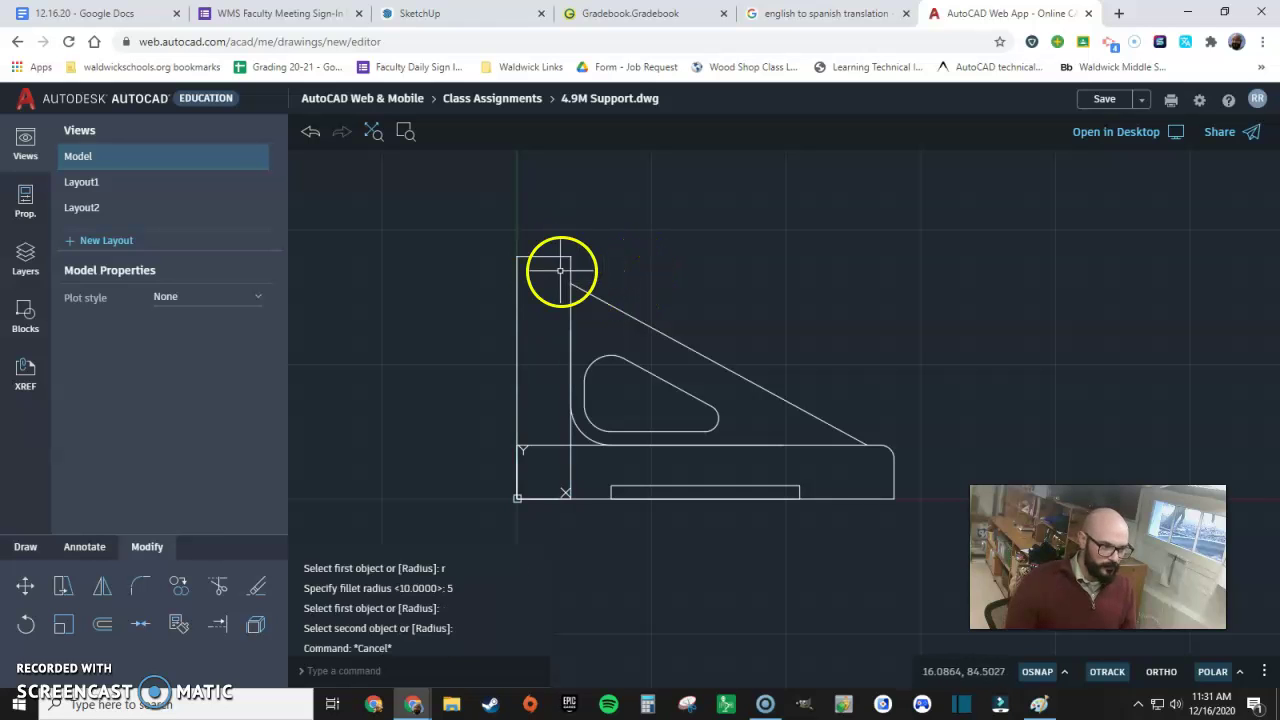
pyautogui.click(145, 590)
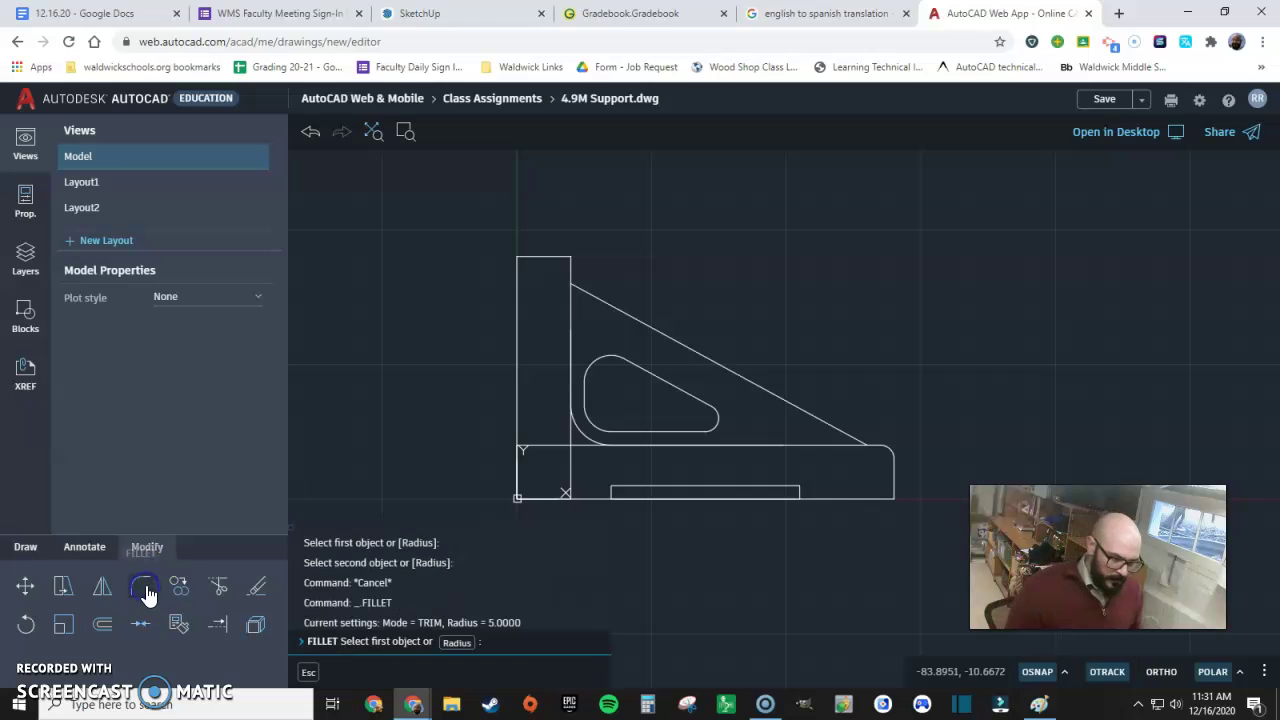
pyautogui.write('r')
pyautogui.press('Return')
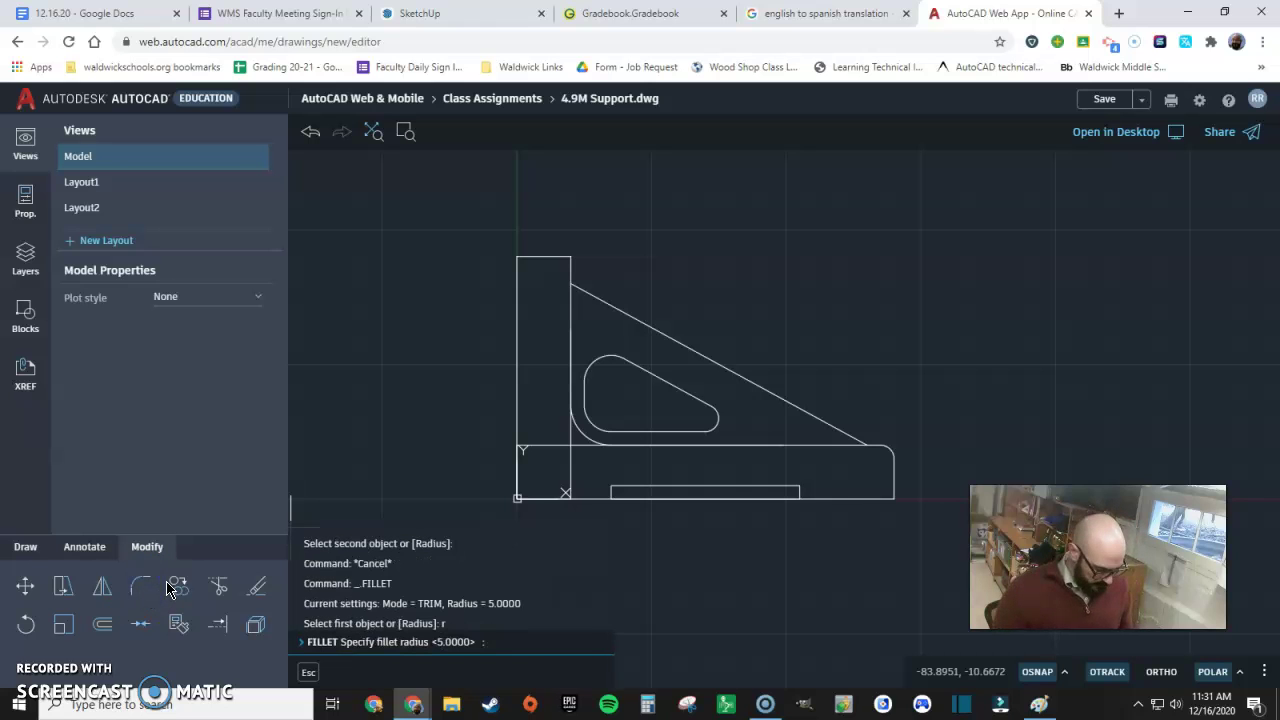
pyautogui.write('5')
pyautogui.press('Return')
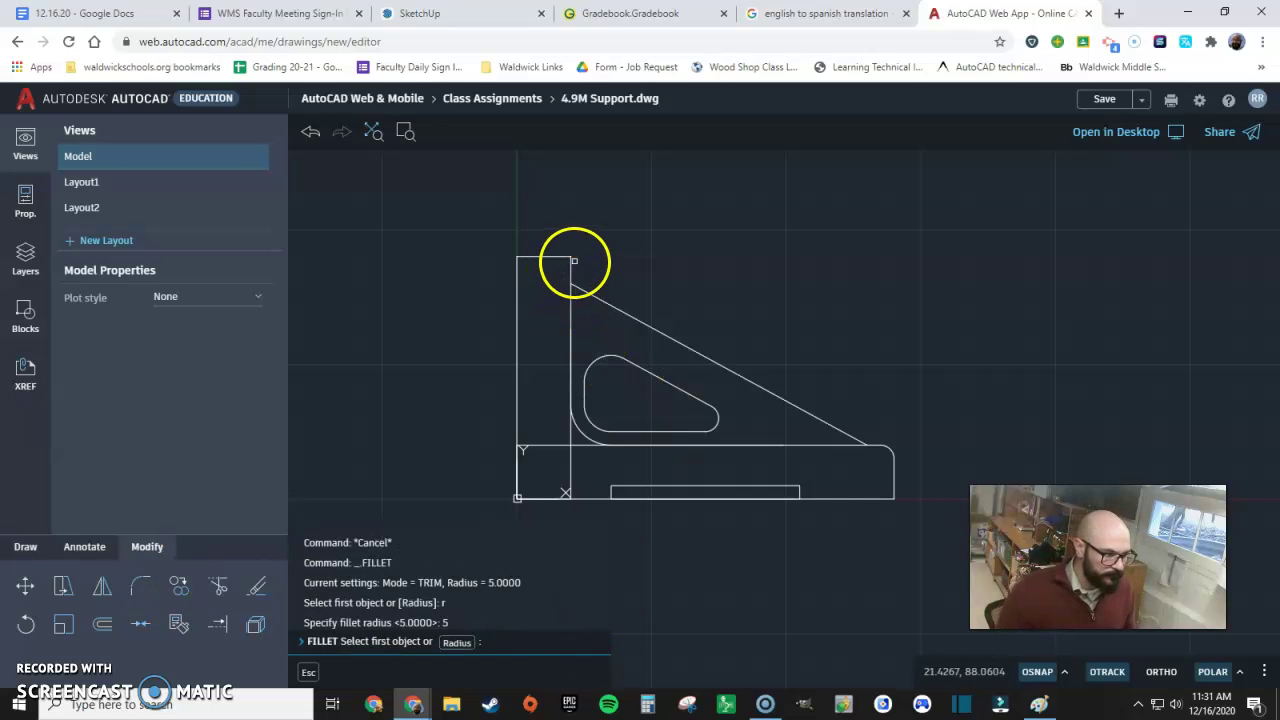
pyautogui.click(570, 265)
pyautogui.click(545, 259)
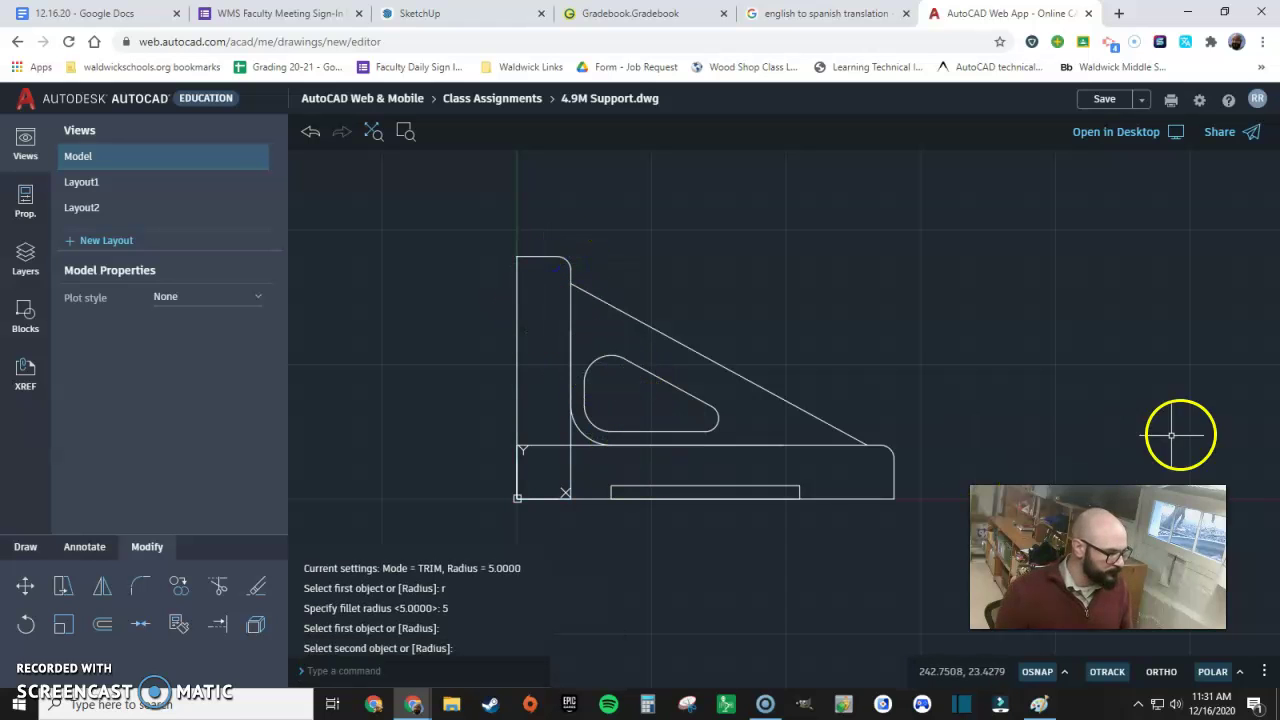
# - Check the notch radius in the reference image and fillet the notch's upper corner nearest the upright with radius 4
pyautogui.moveTo(1279, 60); pyautogui.dragTo(678, 74)
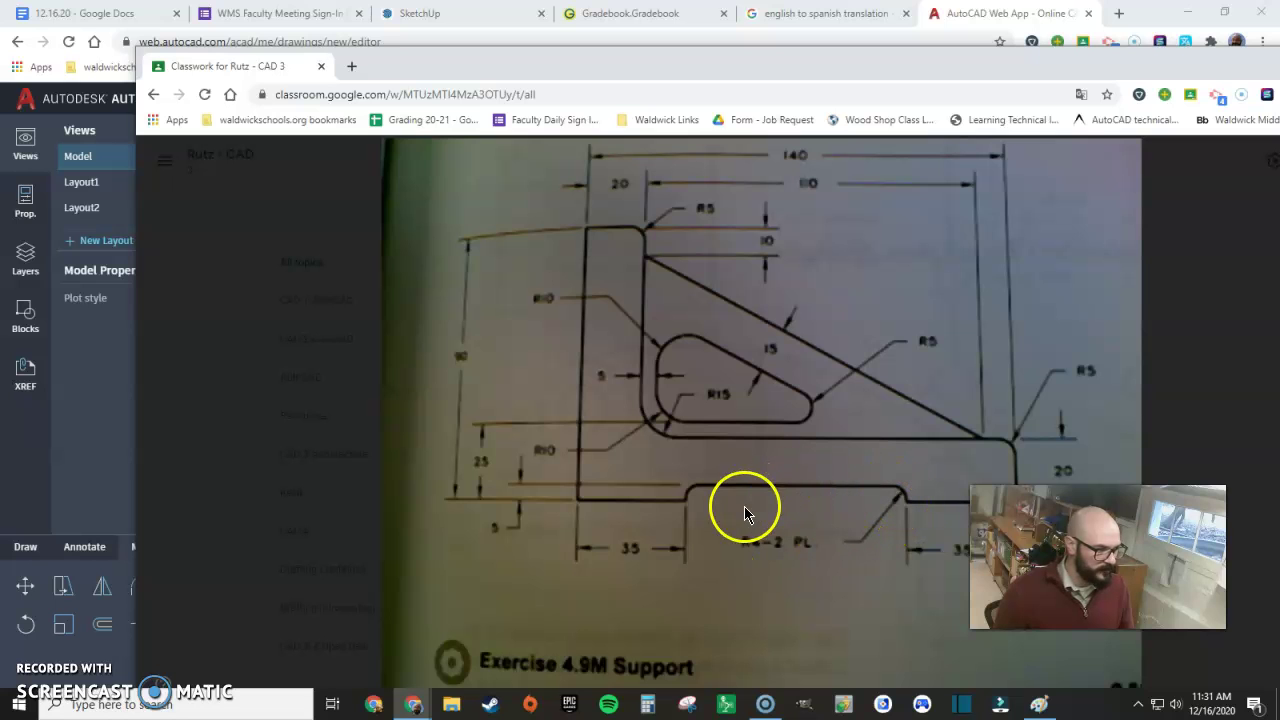
pyautogui.moveTo(740, 72); pyautogui.dragTo(1279, 106)
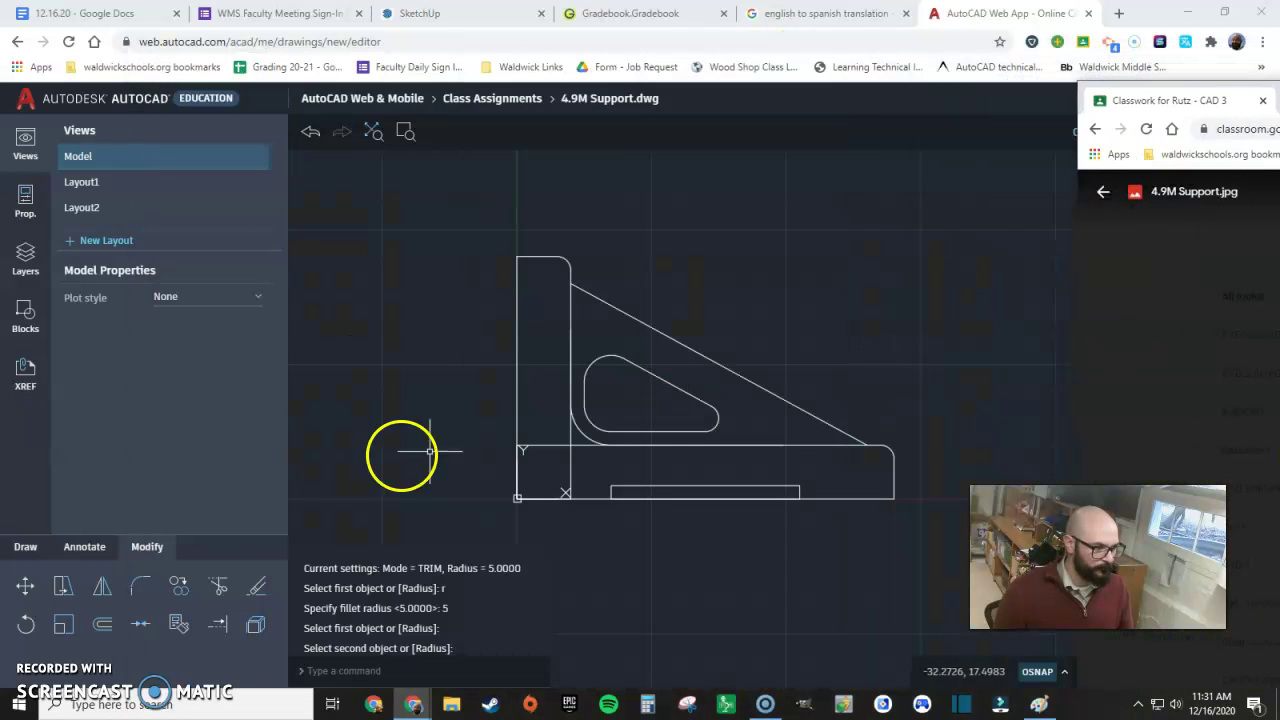
pyautogui.click(137, 590)
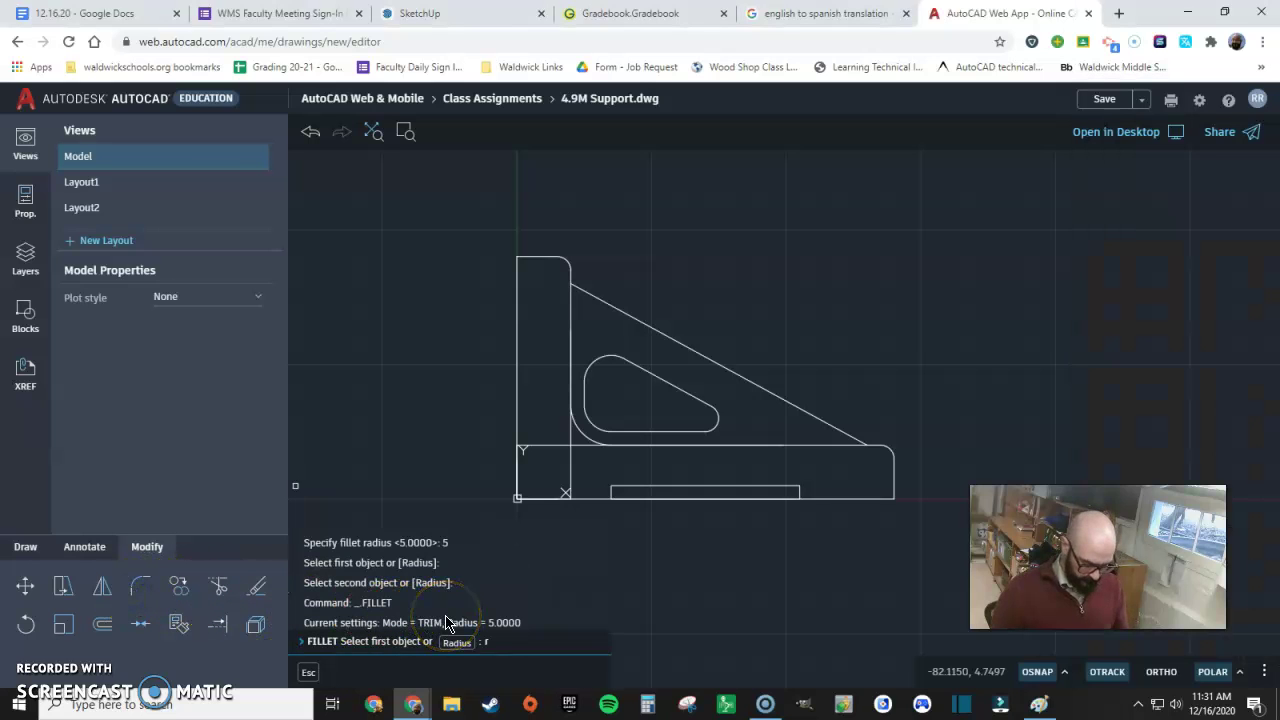
pyautogui.write('r')
pyautogui.press('Return')
pyautogui.write('4')
pyautogui.press('Return')
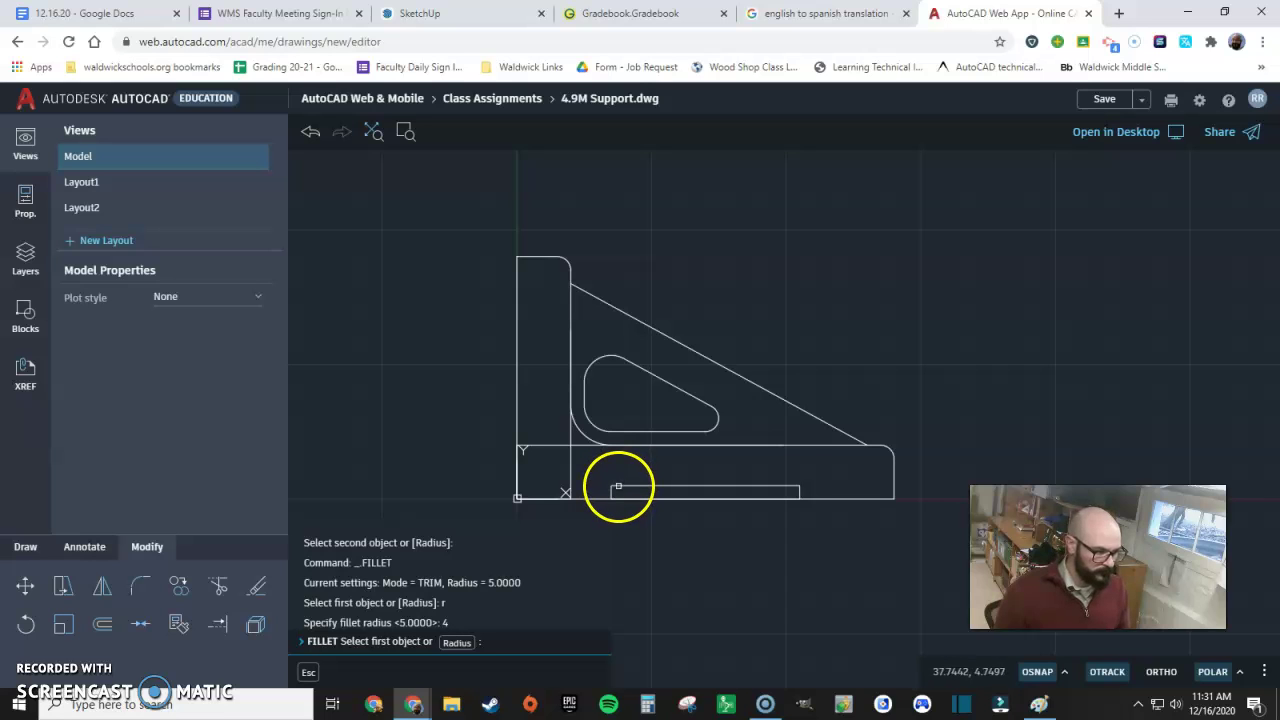
pyautogui.click(612, 491)
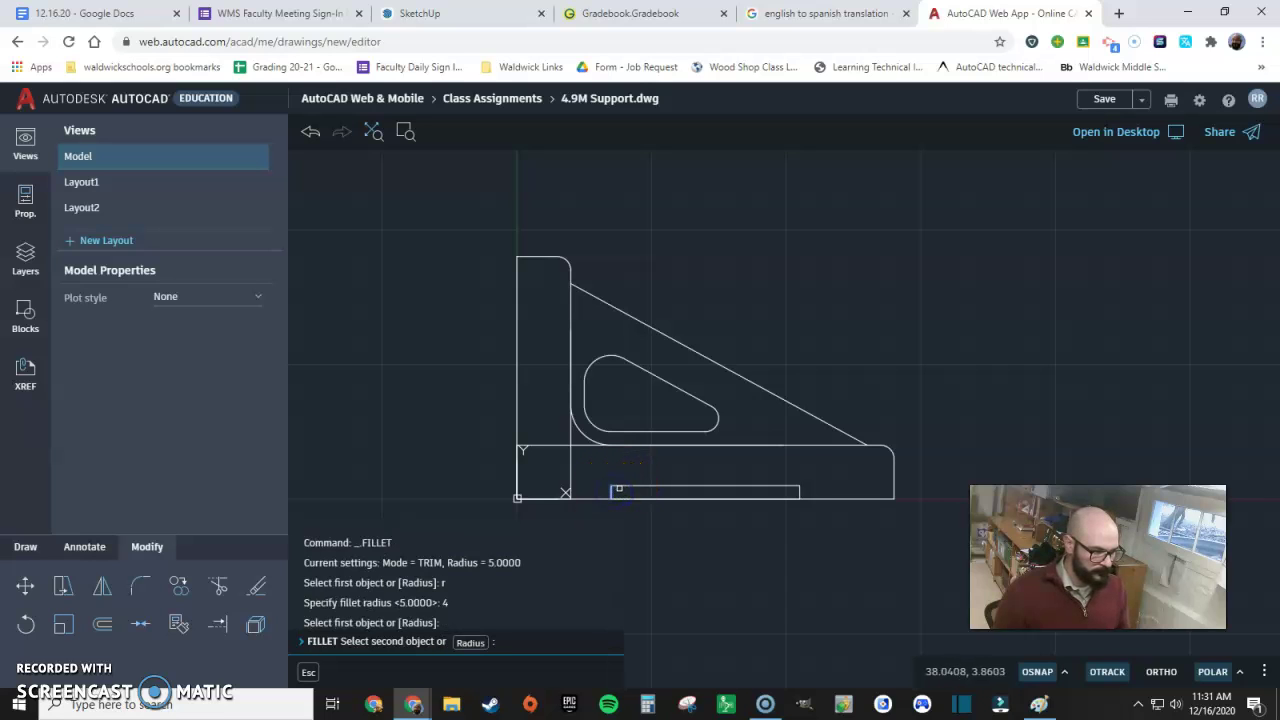
pyautogui.click(624, 491)
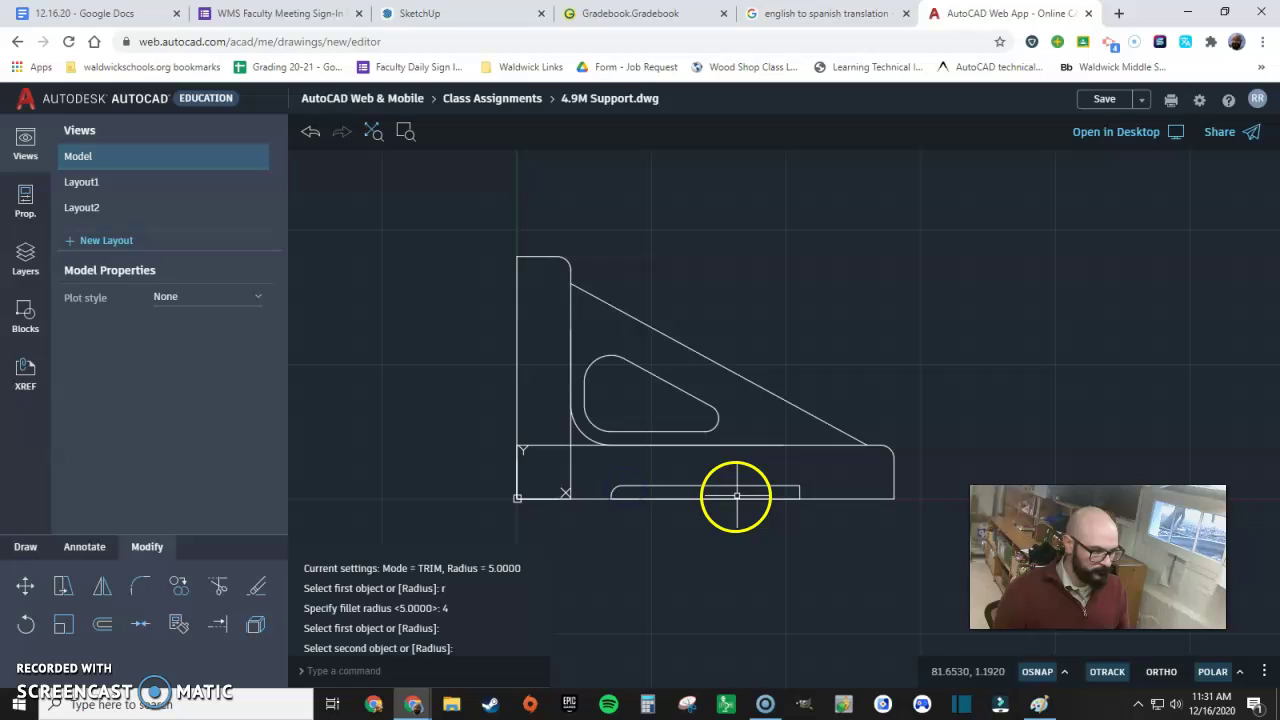
# - Fillet the notch's other upper corner, farthest from the upright, with radius 4
pyautogui.click(790, 491)
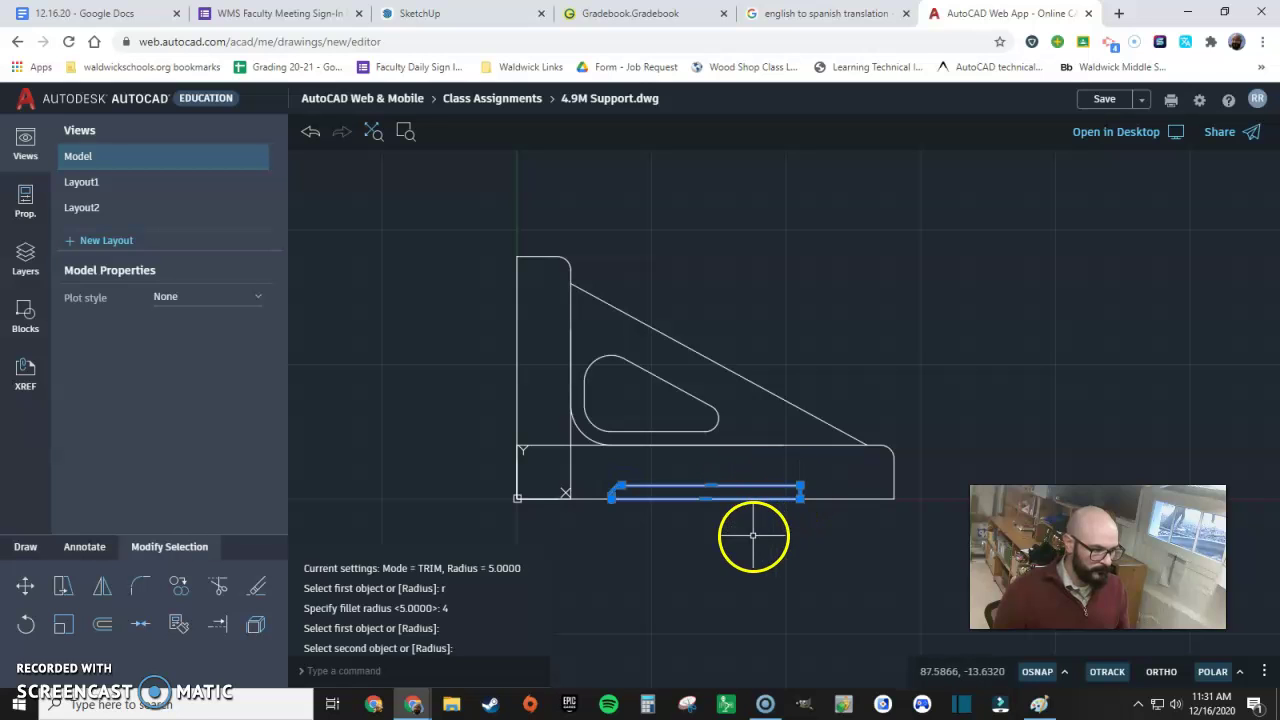
pyautogui.press('Escape')
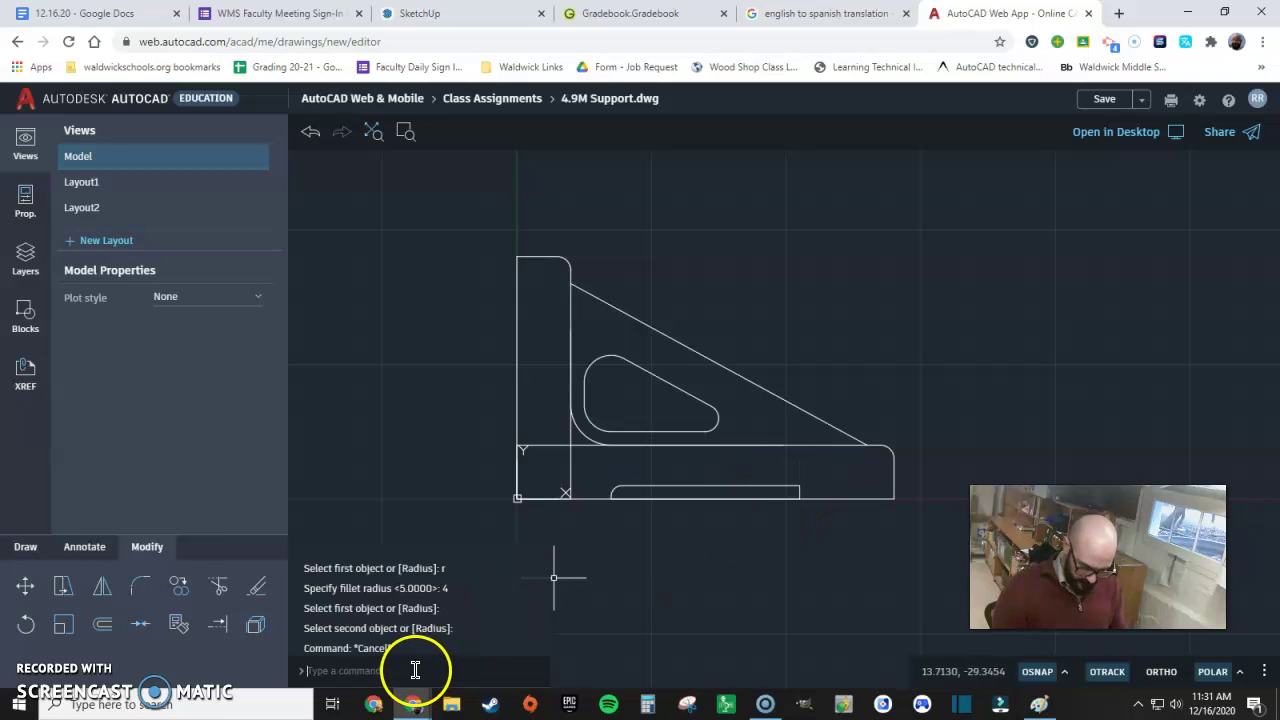
pyautogui.press('Return')
pyautogui.write('r')
pyautogui.press('Return')
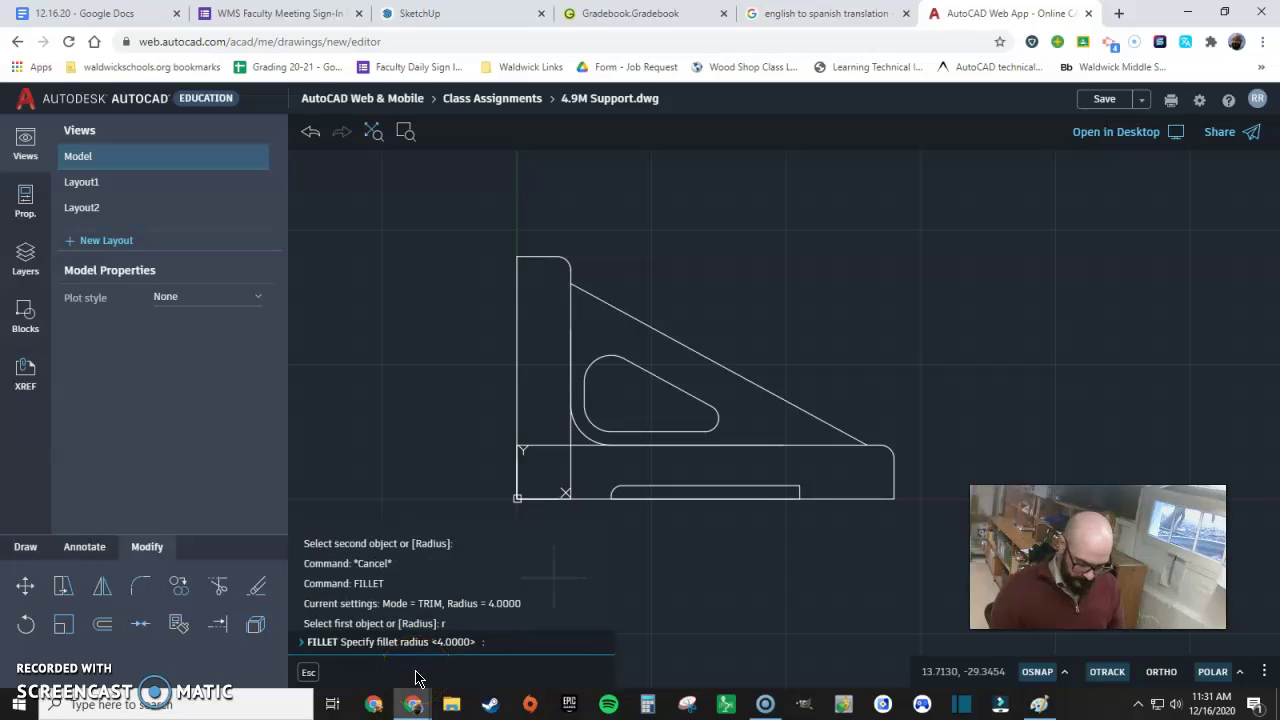
pyautogui.write('4')
pyautogui.press('Return')
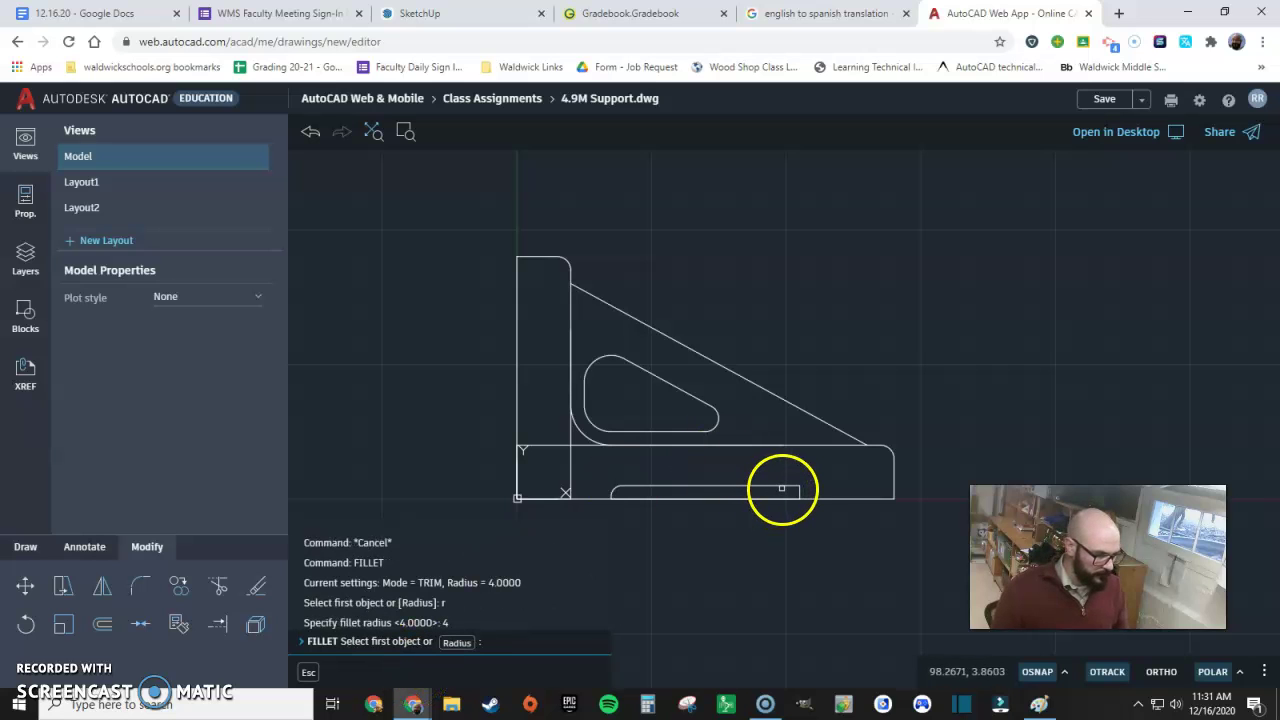
pyautogui.click(787, 486)
pyautogui.press('Escape')
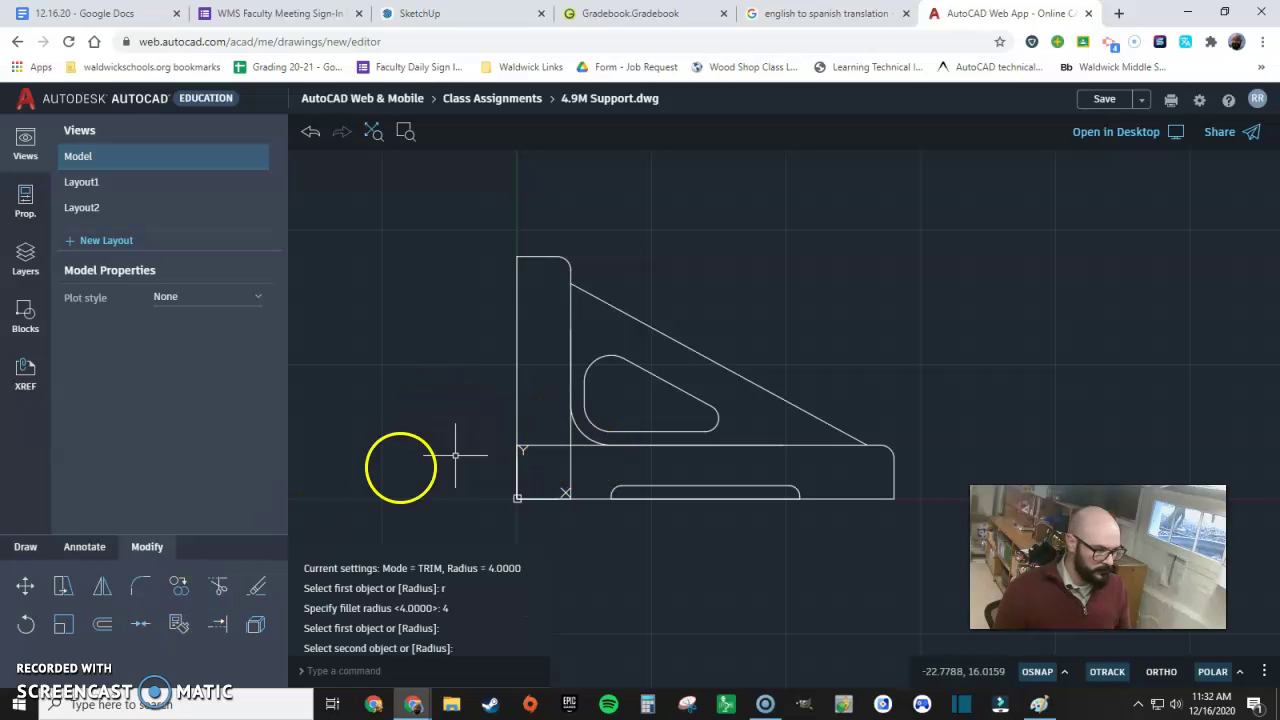
# - Trim the overlapping lines where the upright meets the base, and the bottom line closing the notch
pyautogui.click(216, 588)
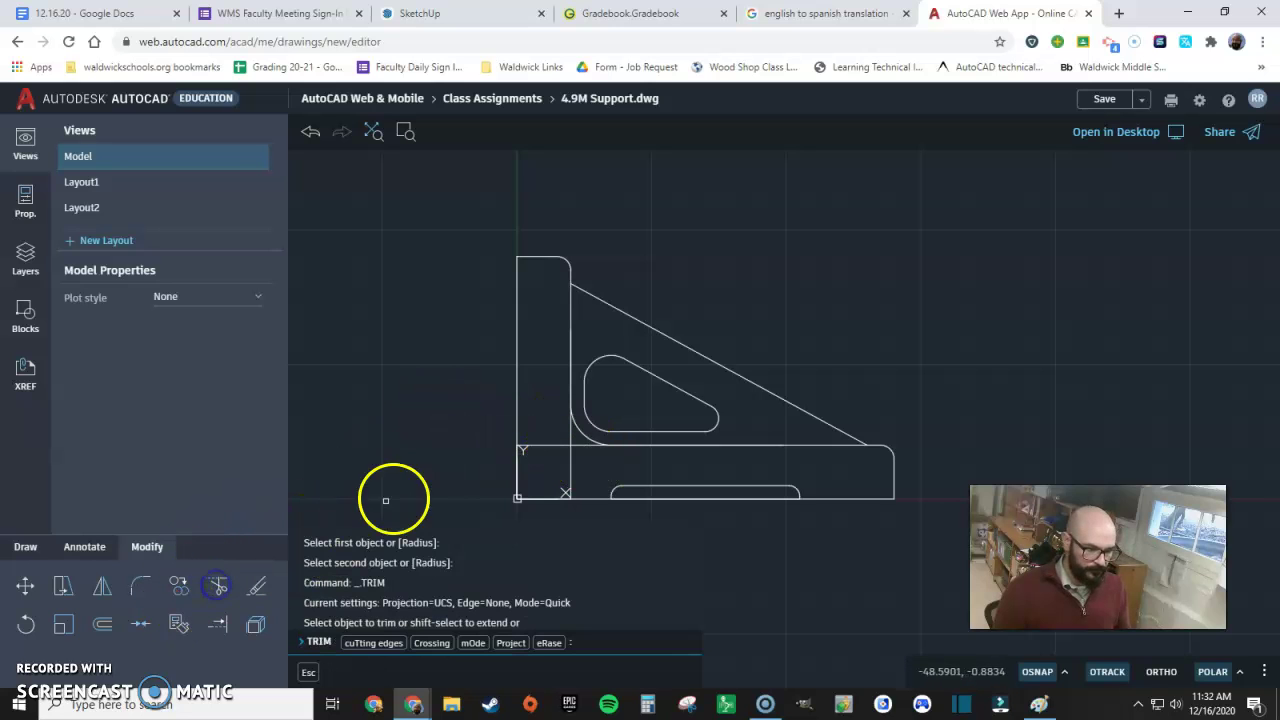
pyautogui.click(577, 465)
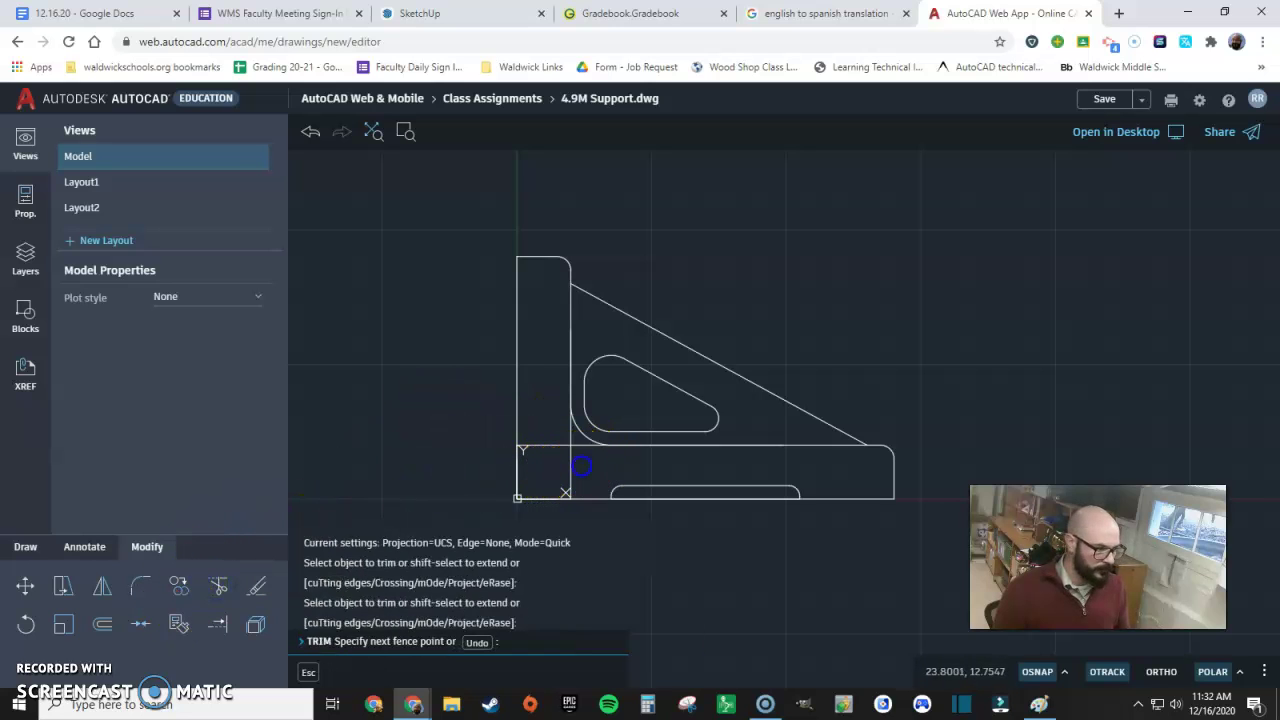
pyautogui.click(547, 426)
pyautogui.click(565, 432)
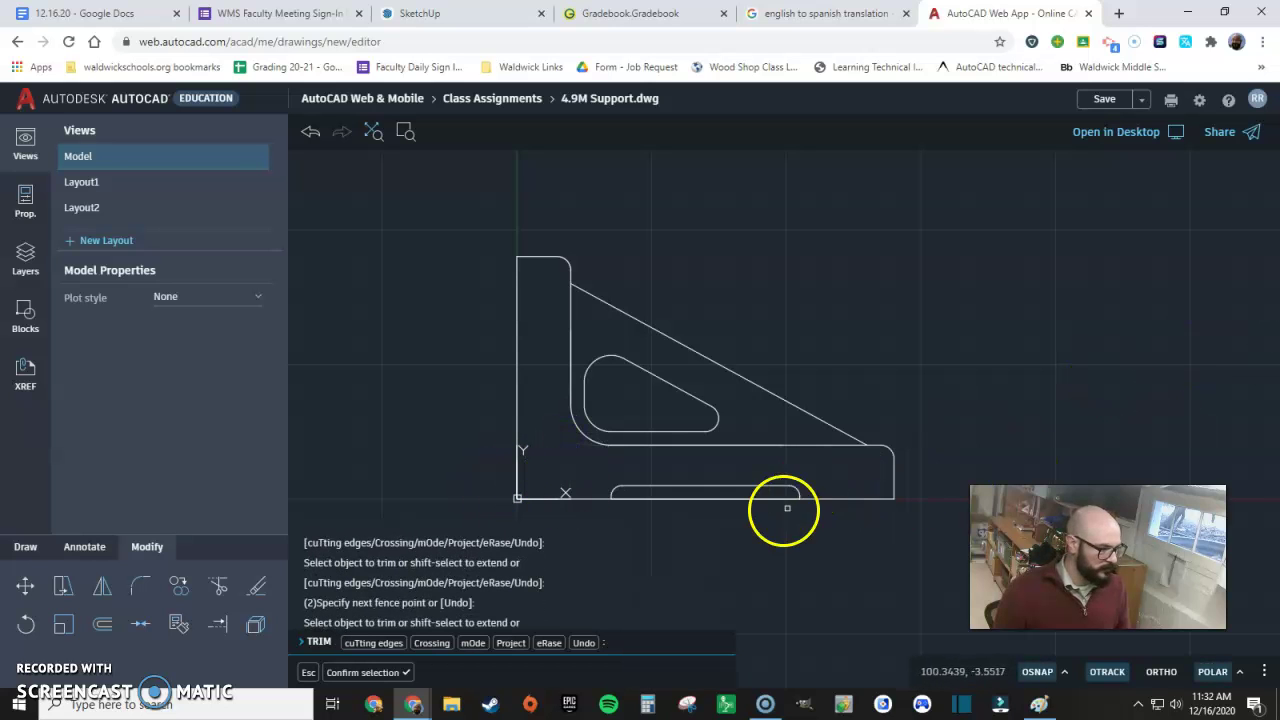
pyautogui.click(764, 498)
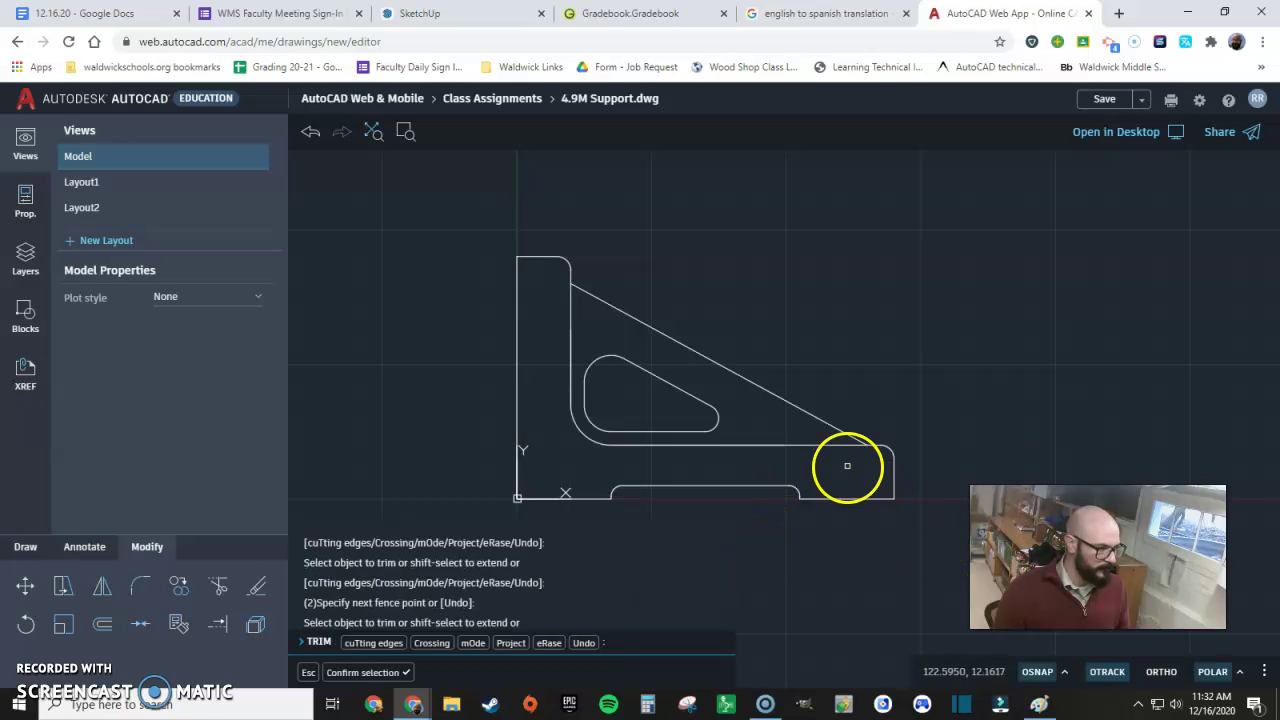
# - Create a layer named dimension, colour it blue and make it the current layer
pyautogui.moveTo(1279, 98)
pyautogui.mouseDown()
pyautogui.moveTo(880, 86)
pyautogui.moveTo(749, 62)
pyautogui.moveTo(680, 67)
pyautogui.moveTo(1279, 90)
pyautogui.moveTo(673, 94)
pyautogui.moveTo(1279, 130)
pyautogui.mouseUp()
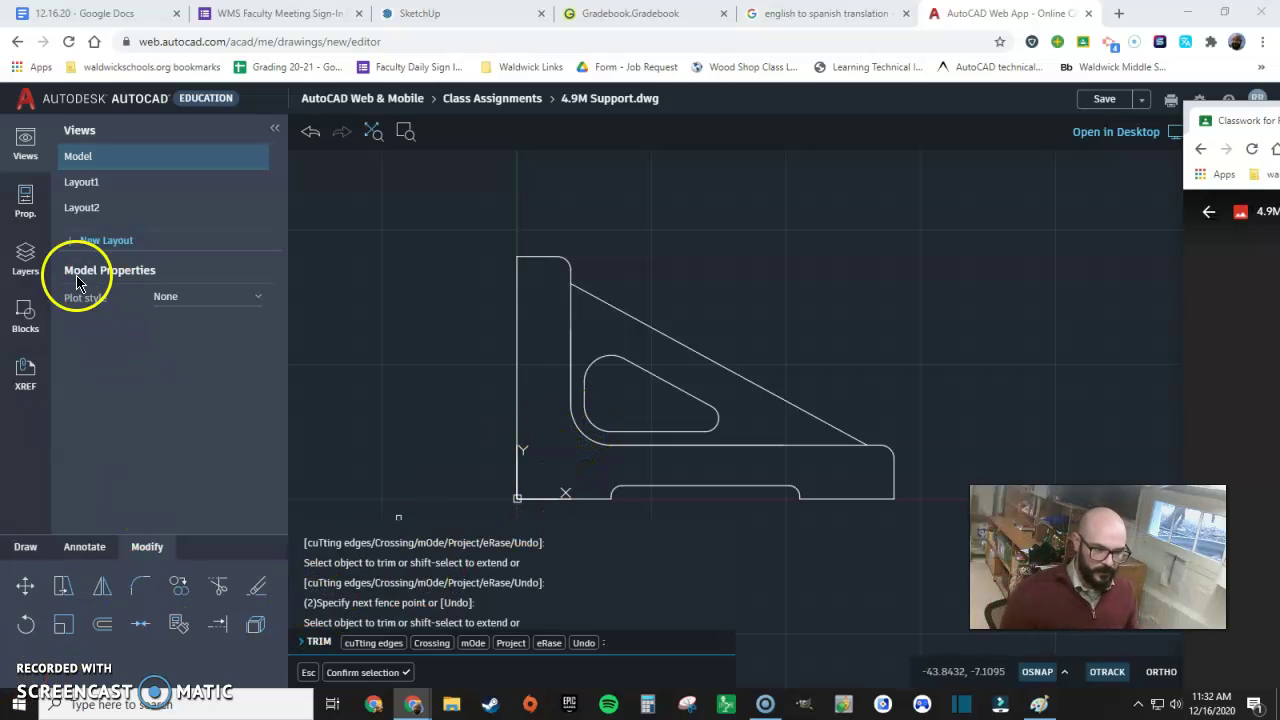
pyautogui.click(25, 248)
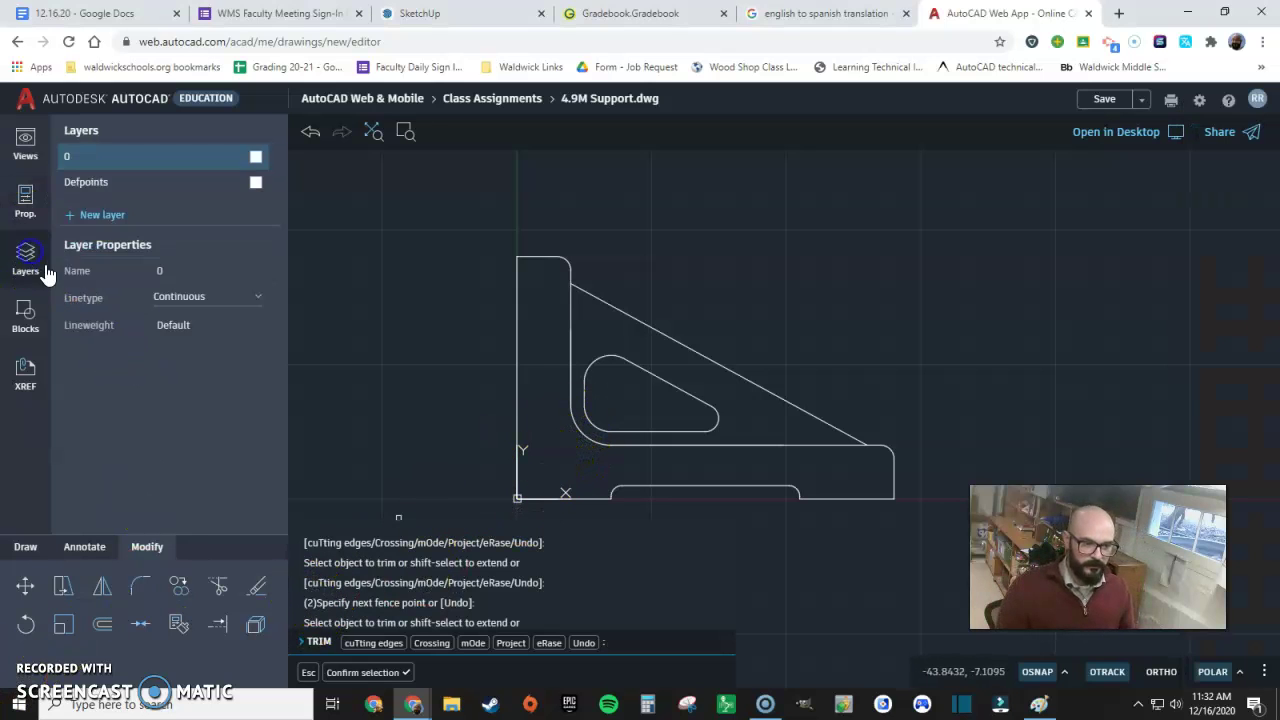
pyautogui.click(110, 214)
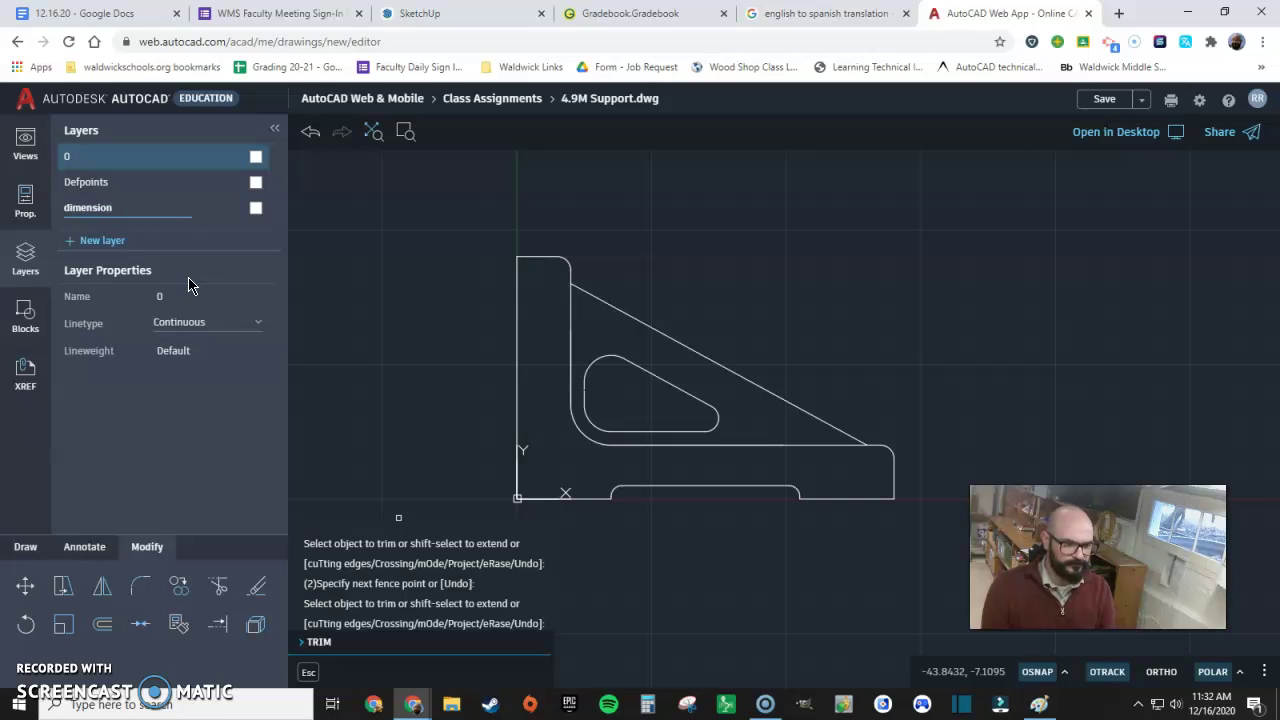
pyautogui.click(256, 207)
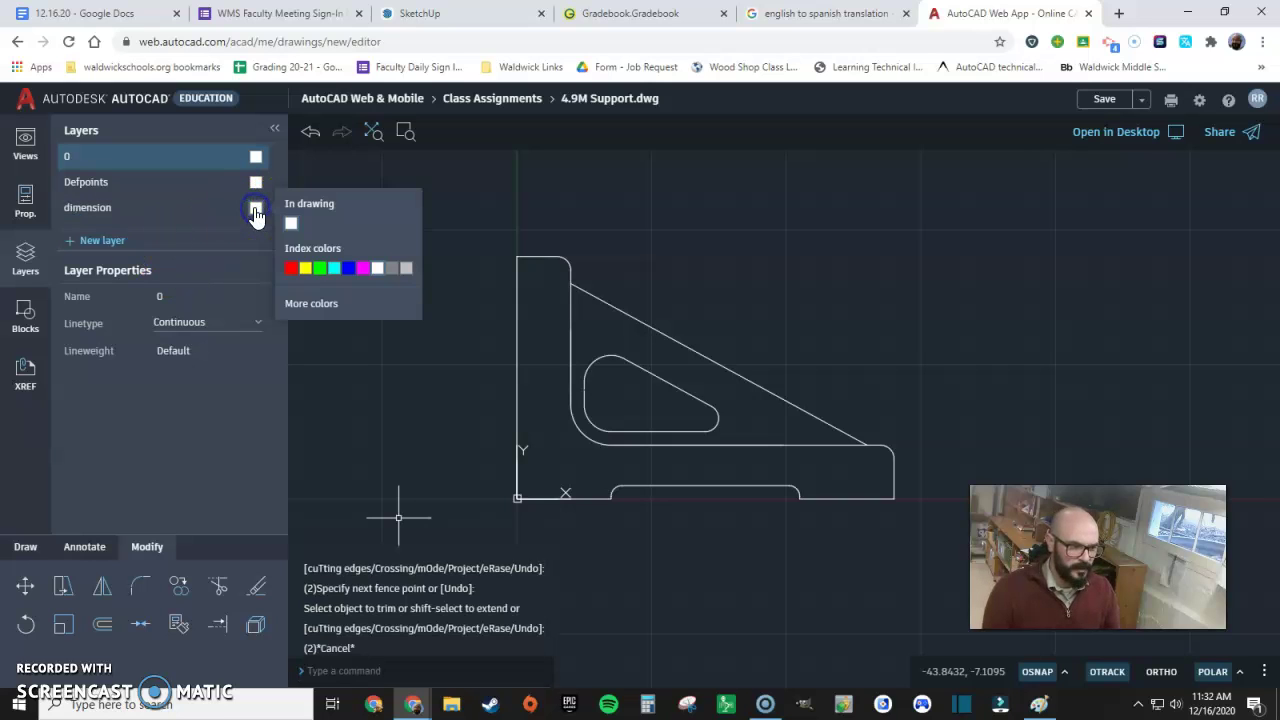
pyautogui.click(345, 268)
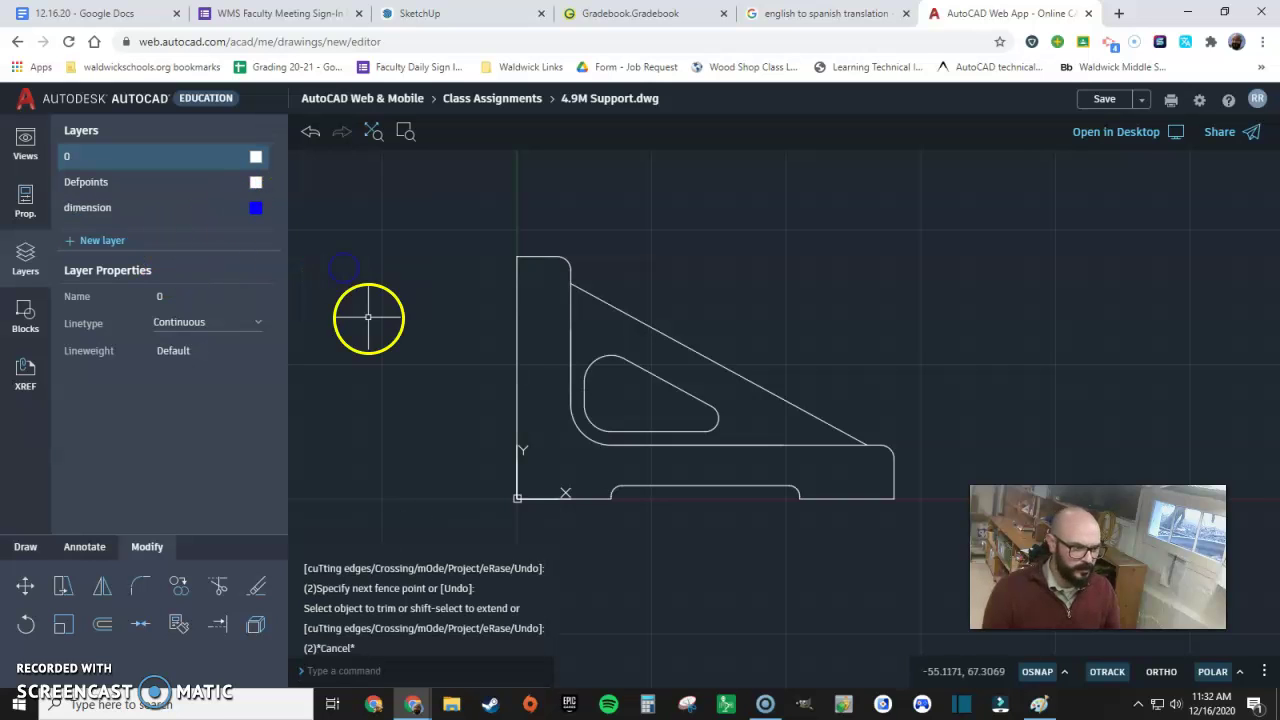
pyautogui.click(166, 213)
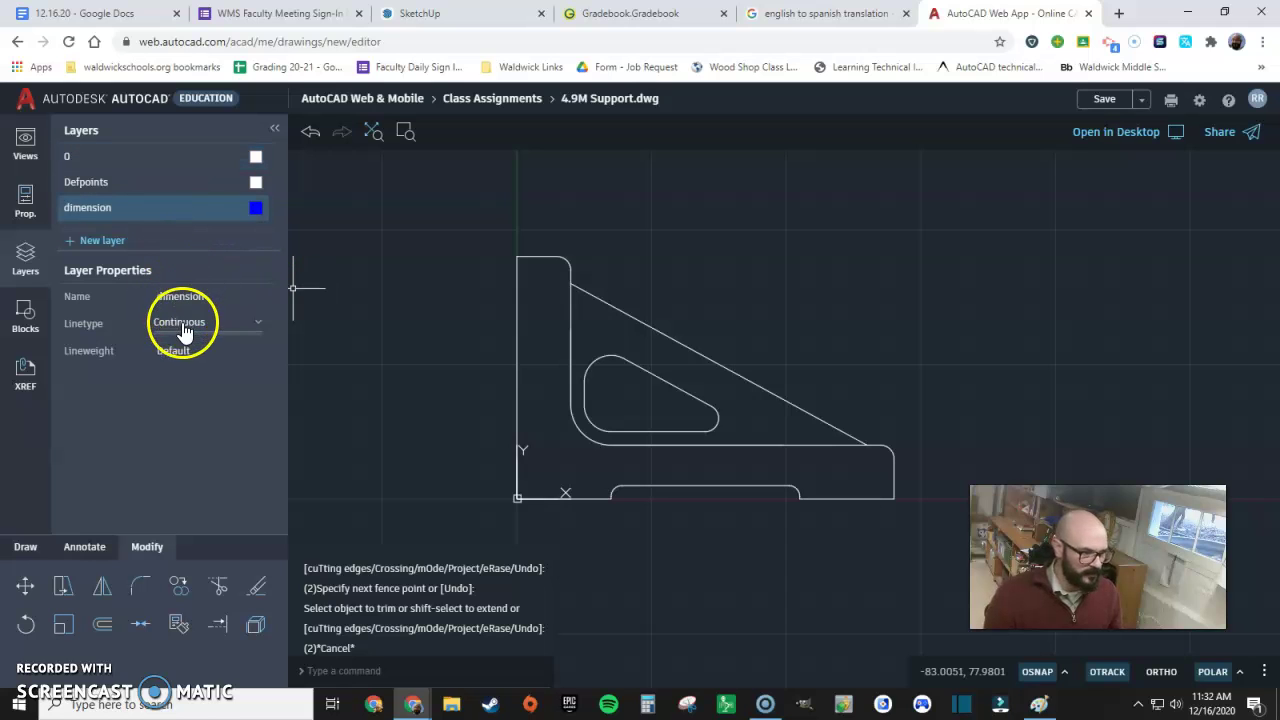
# - Set the current dimension style to Mech-2.5
pyautogui.click(25, 203)
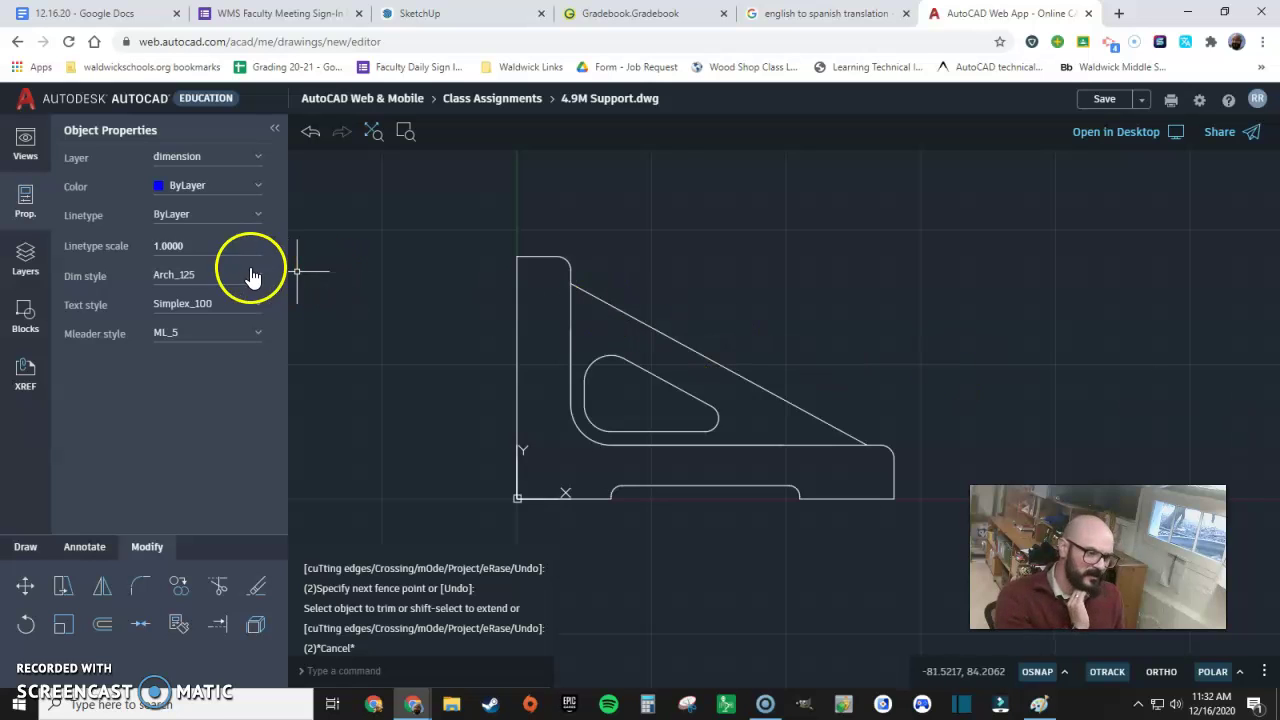
pyautogui.click(25, 254)
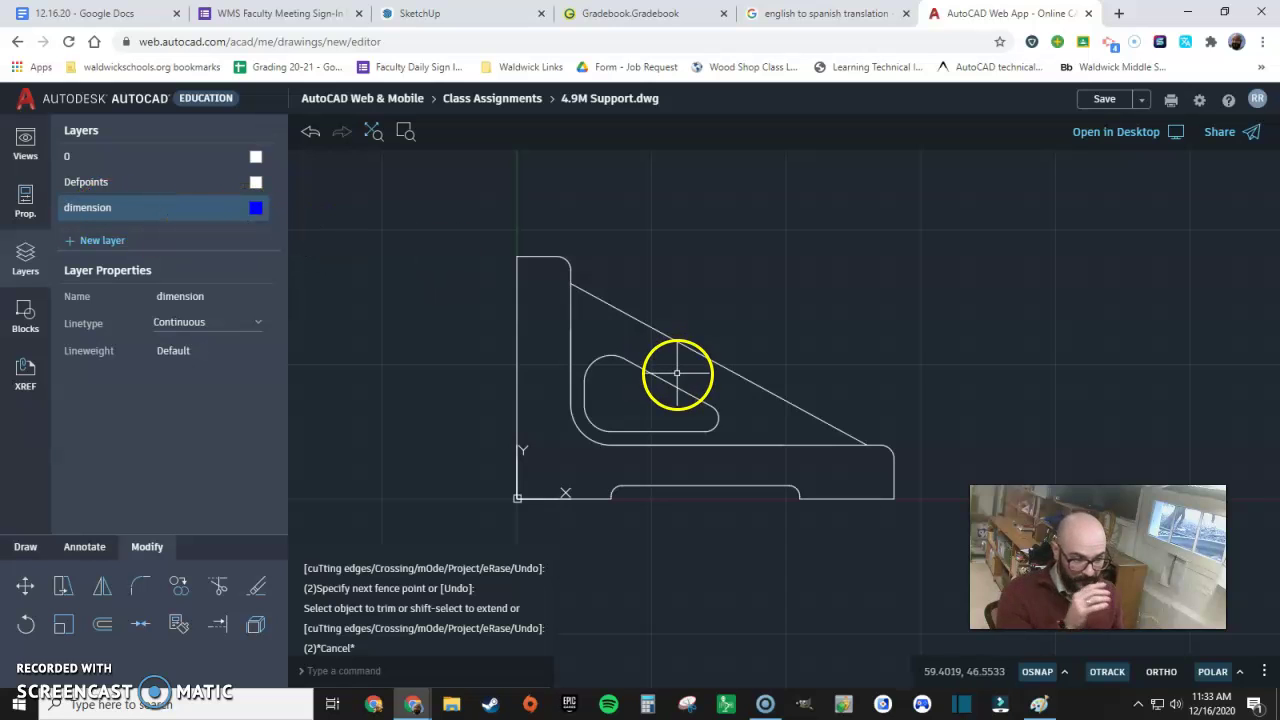
pyautogui.click(85, 547)
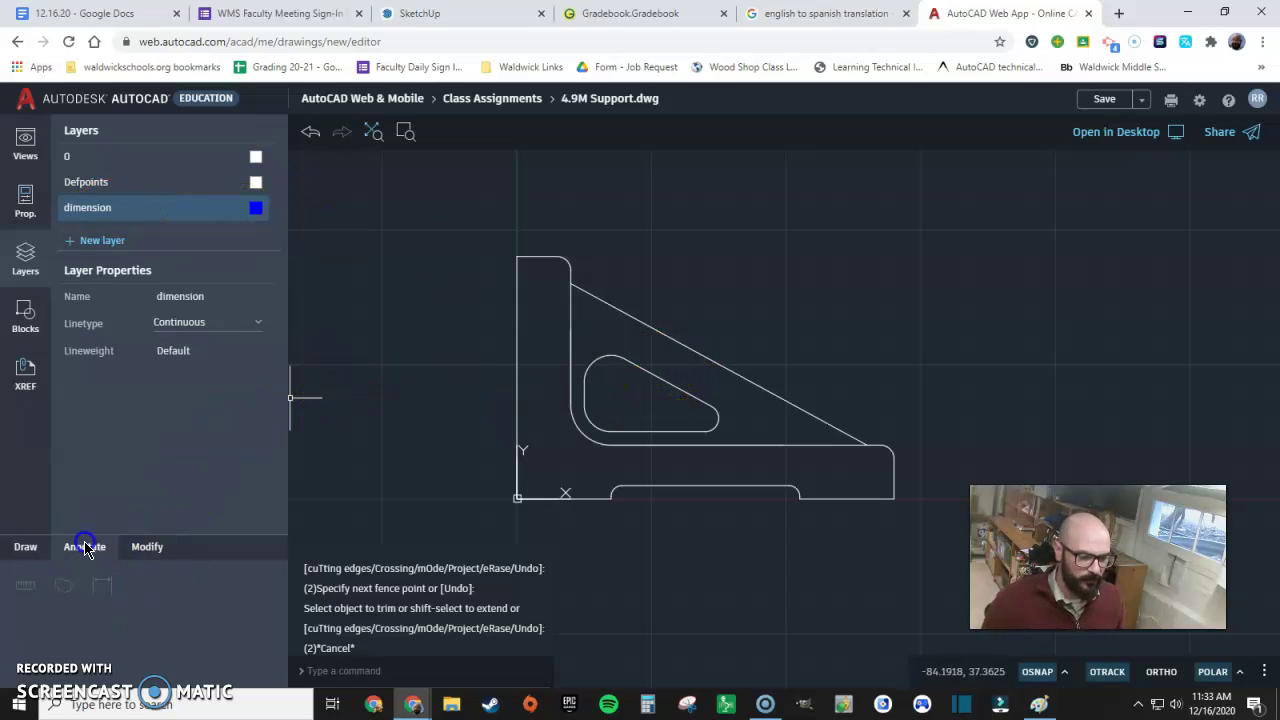
pyautogui.click(30, 212)
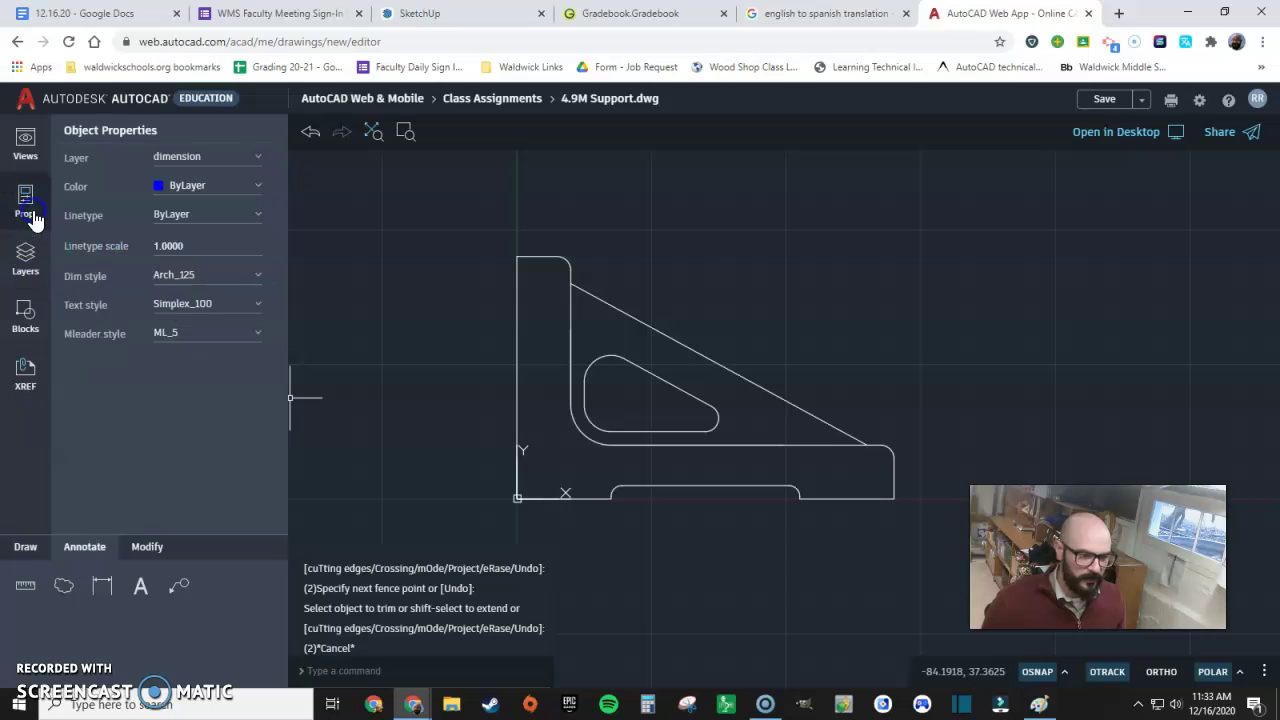
pyautogui.click(102, 585)
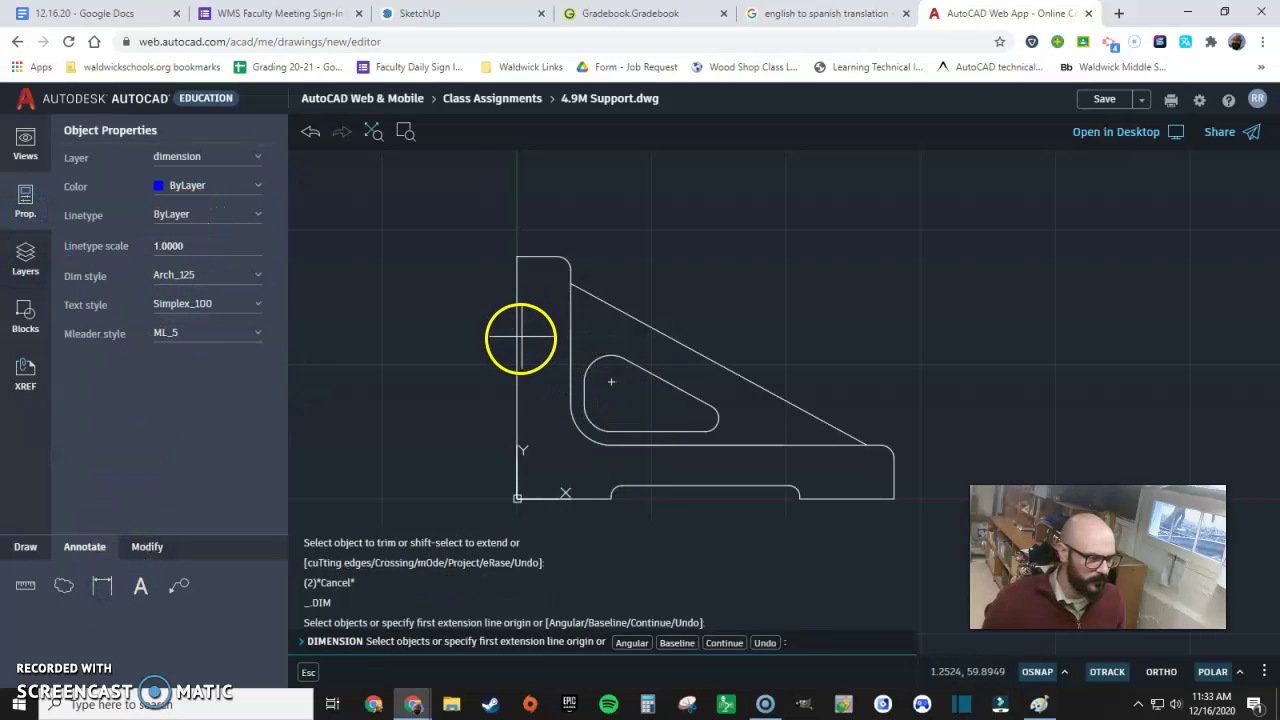
pyautogui.click(519, 338)
pyautogui.click(190, 279)
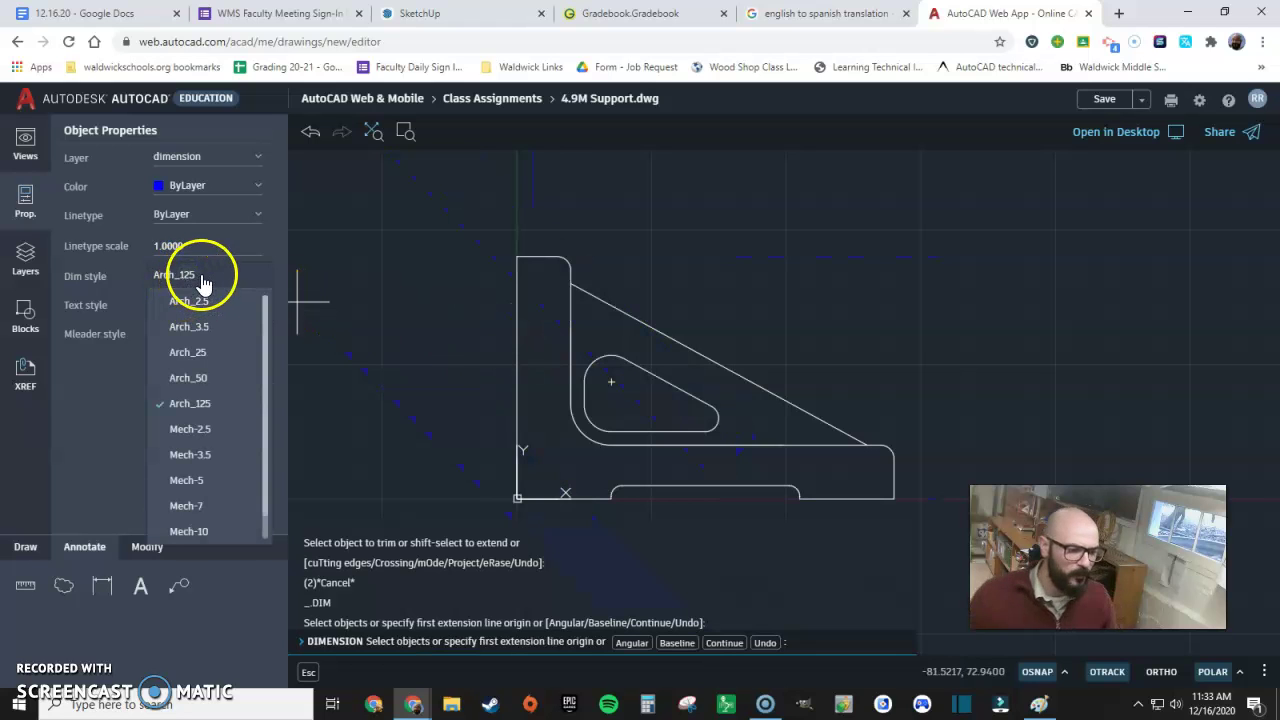
pyautogui.scroll(-1, 210, 478)
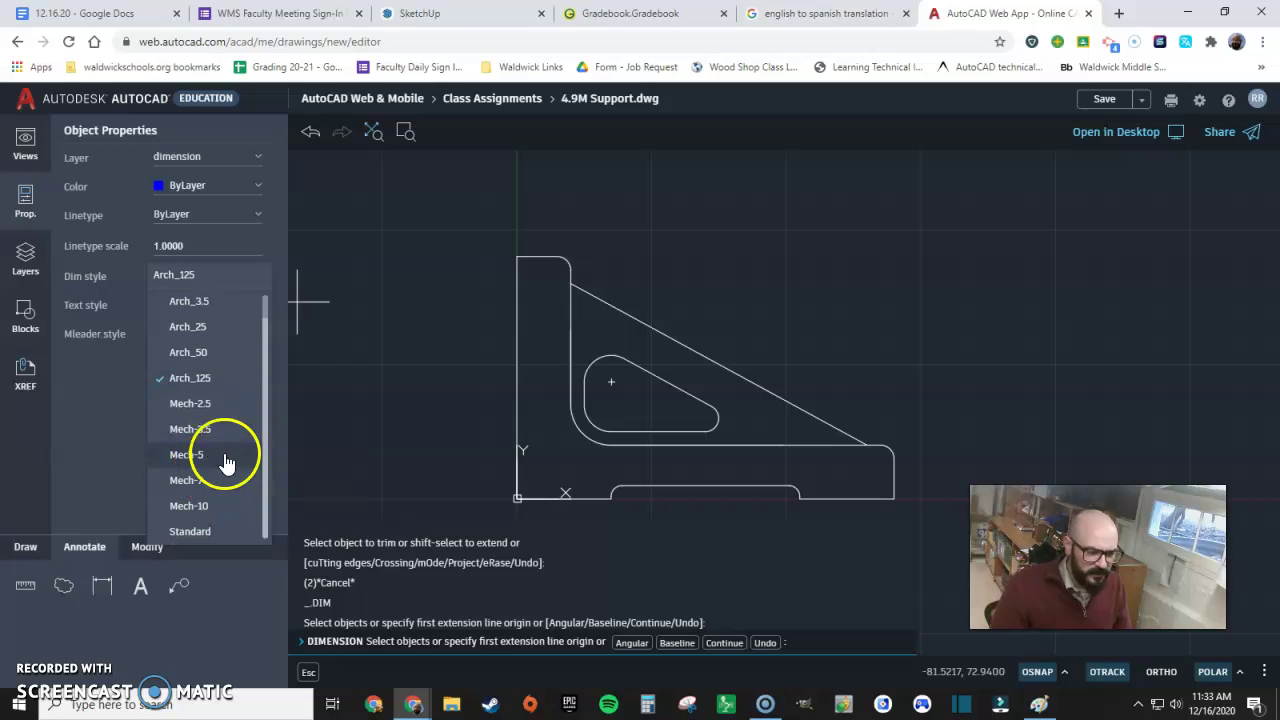
pyautogui.click(222, 416)
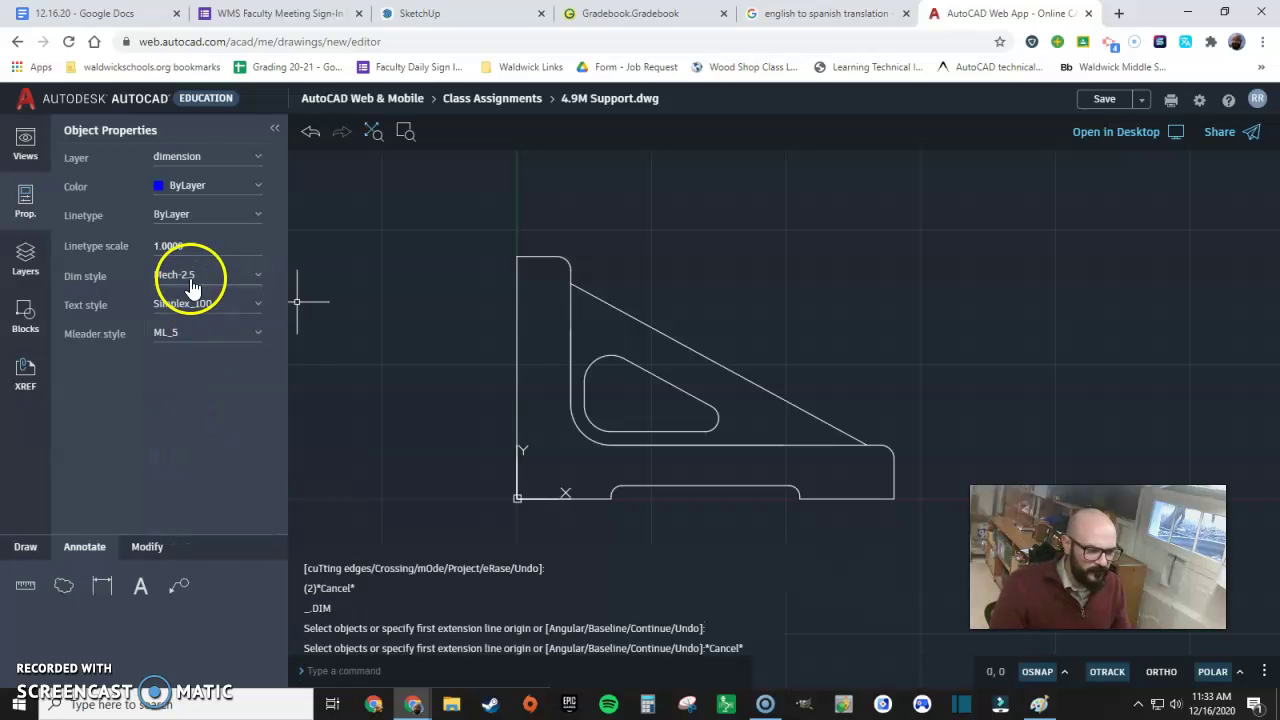
# - Dimension the upright's overall height from the origin to its top outer corner, placing the dimension outside the upright
pyautogui.click(100, 585)
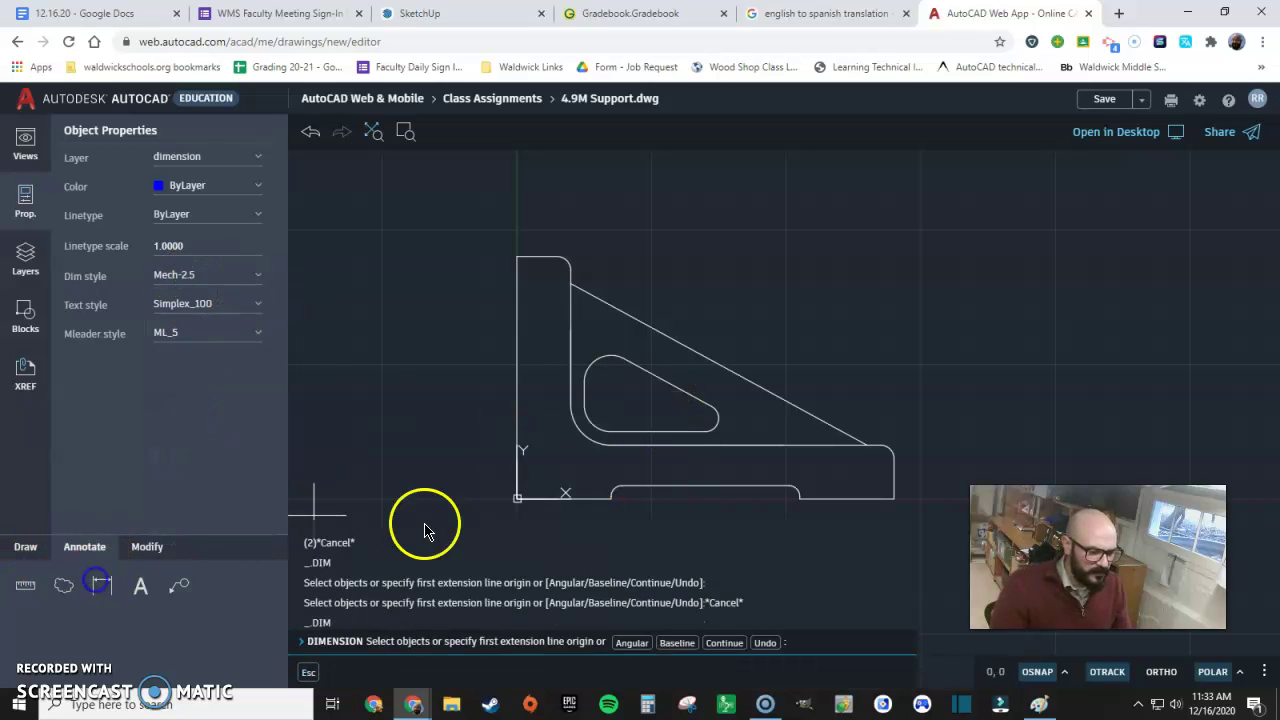
pyautogui.click(517, 497)
pyautogui.click(517, 256)
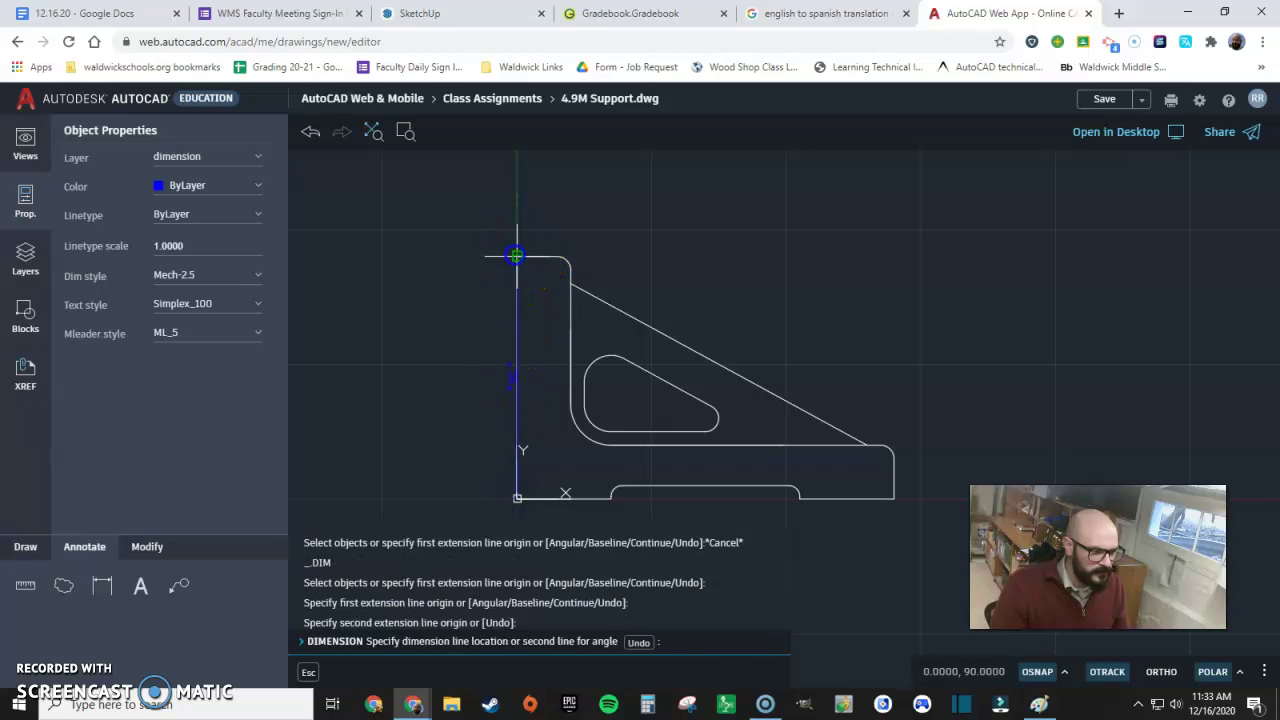
pyautogui.click(439, 298)
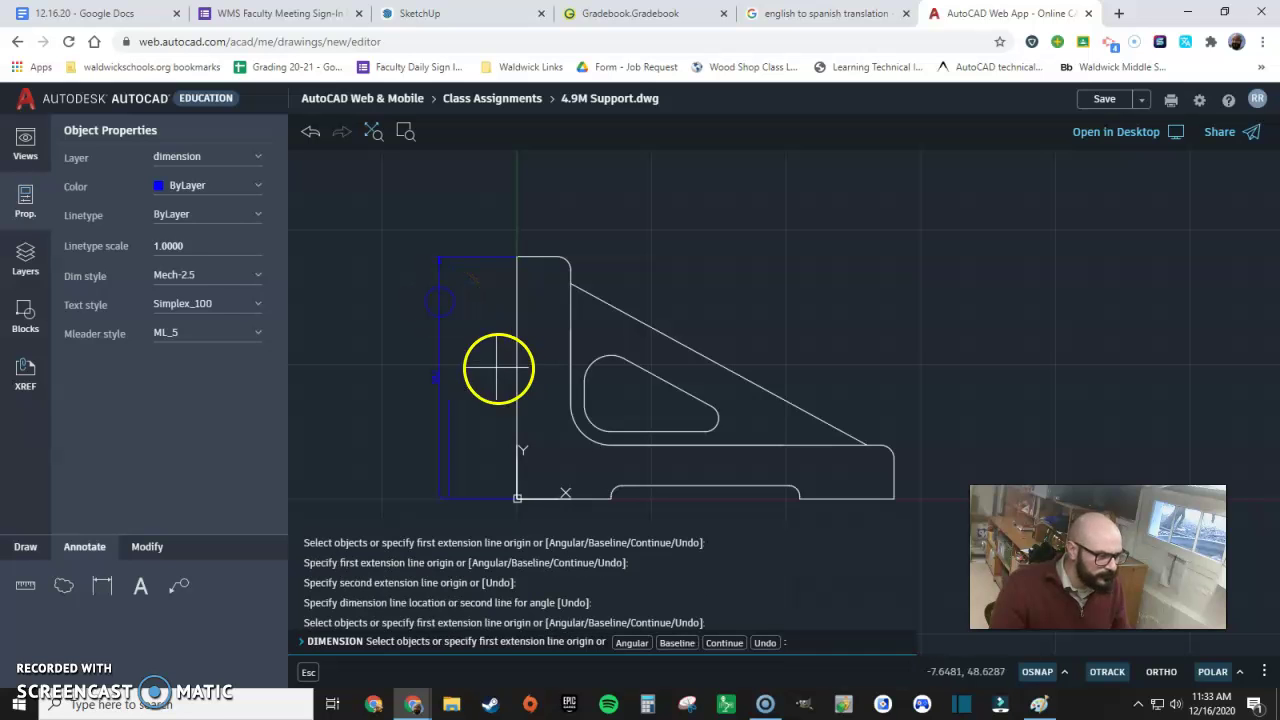
# - Change the dimension layer's colour to magenta and check the colour in the object properties
pyautogui.click(52, 268)
pyautogui.click(252, 212)
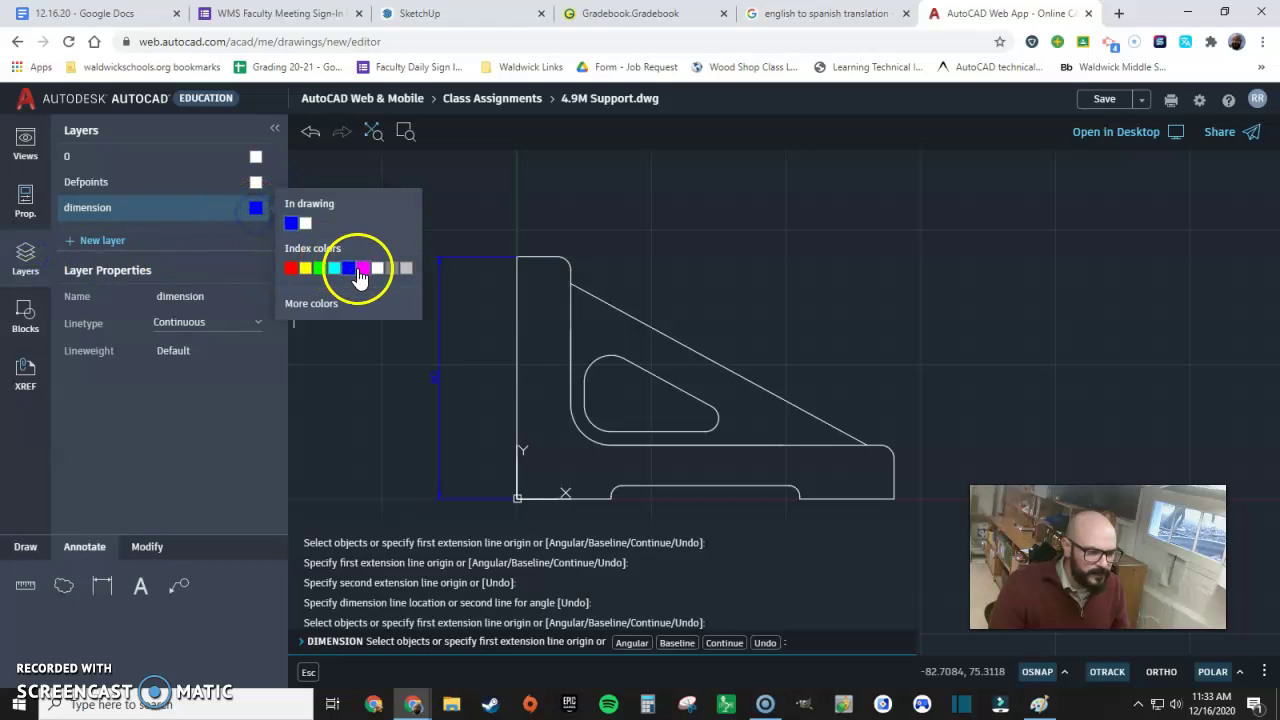
pyautogui.click(362, 268)
pyautogui.click(27, 212)
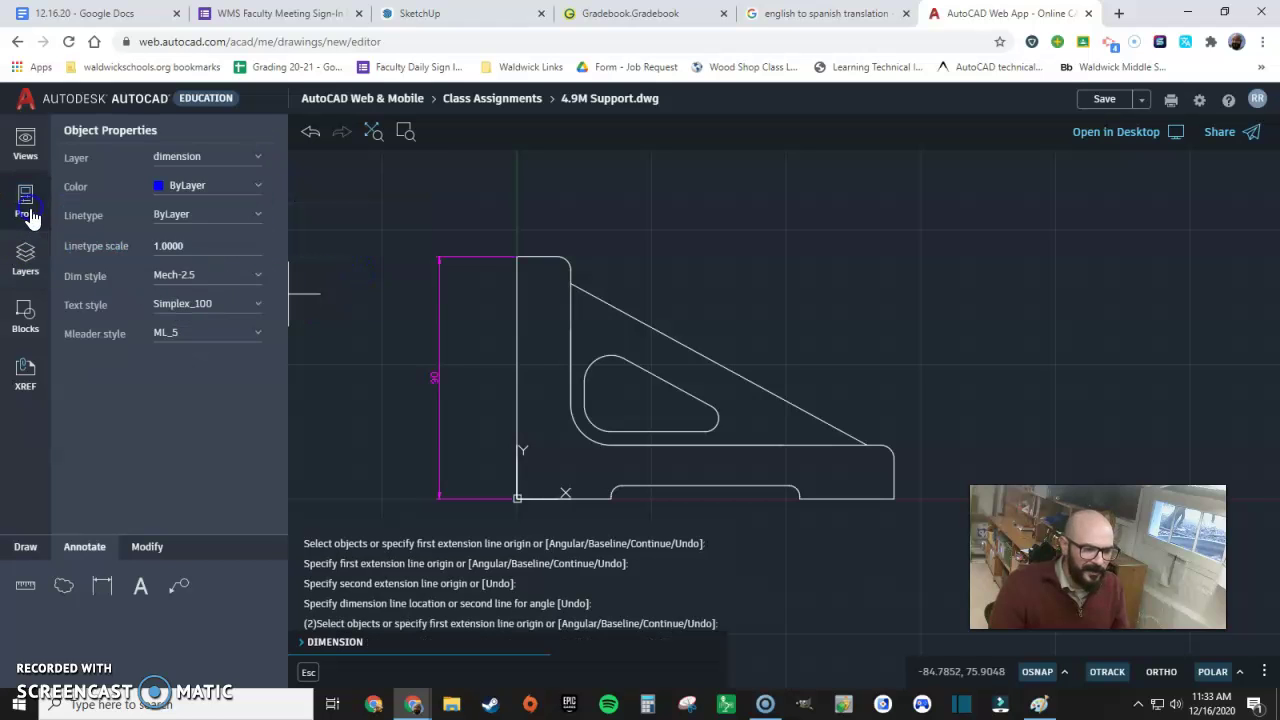
pyautogui.click(218, 190)
pyautogui.click(215, 204)
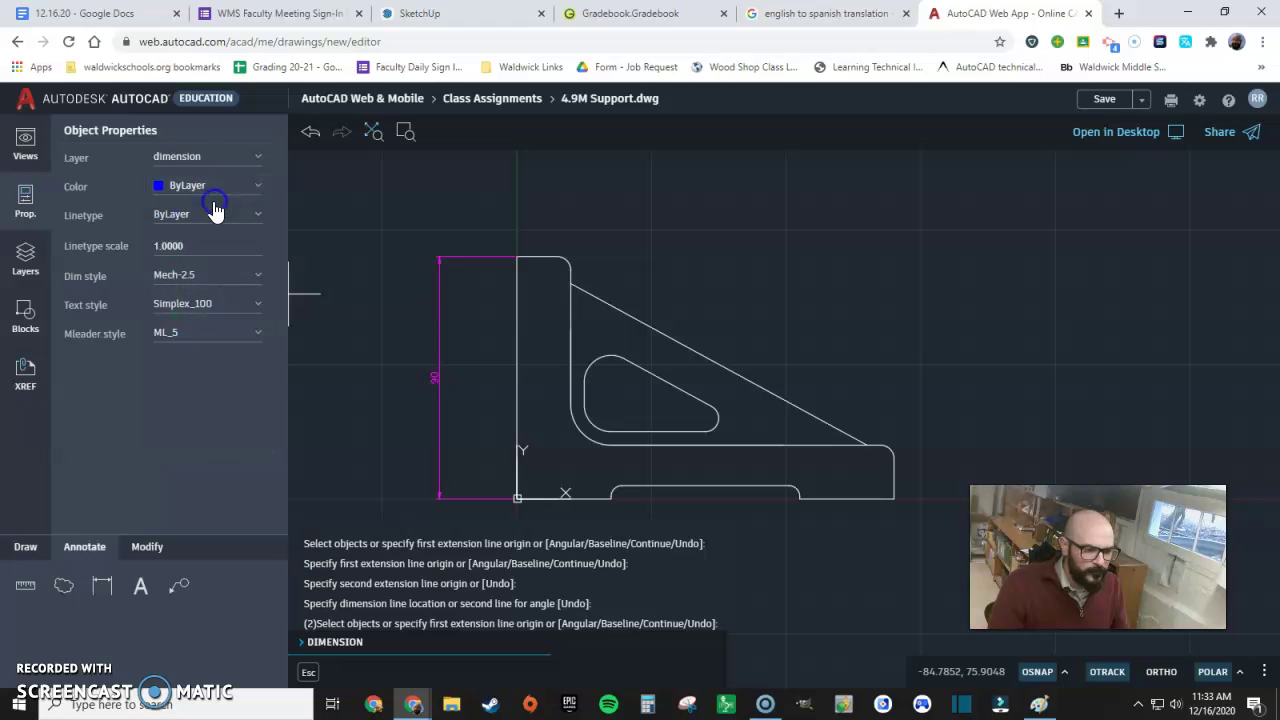
pyautogui.click(100, 588)
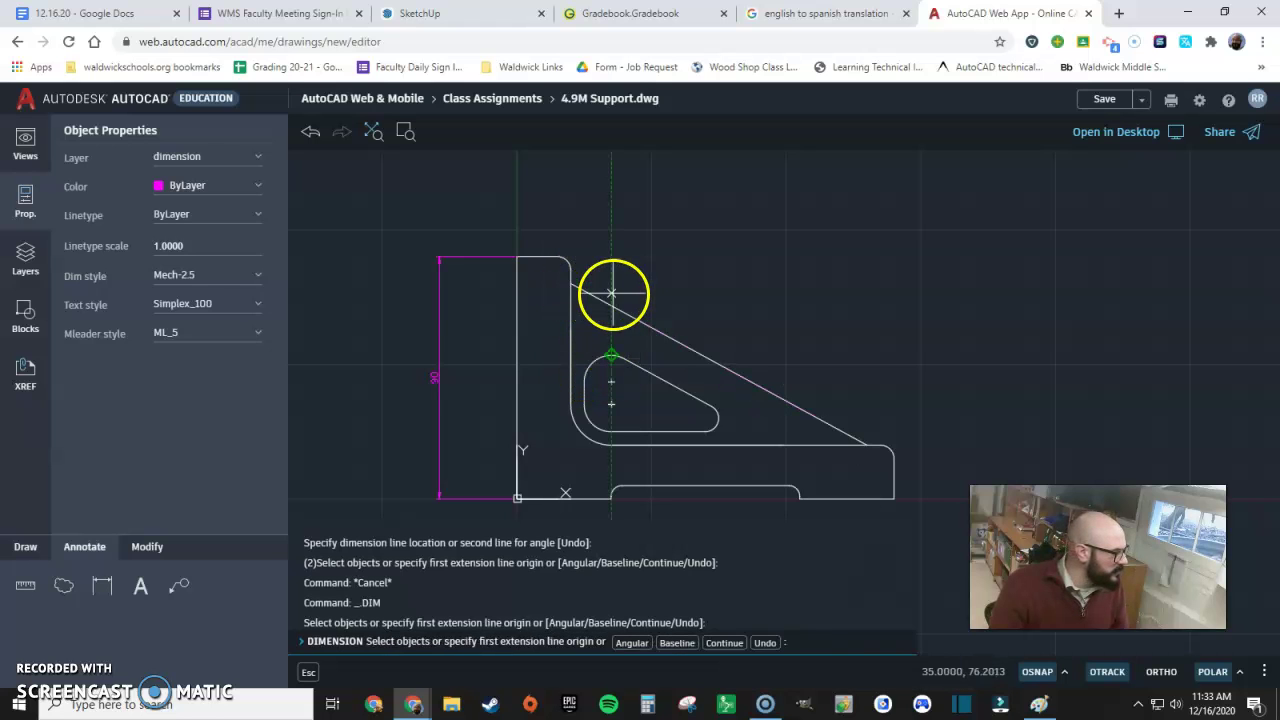
pyautogui.click(571, 283)
pyautogui.click(556, 257)
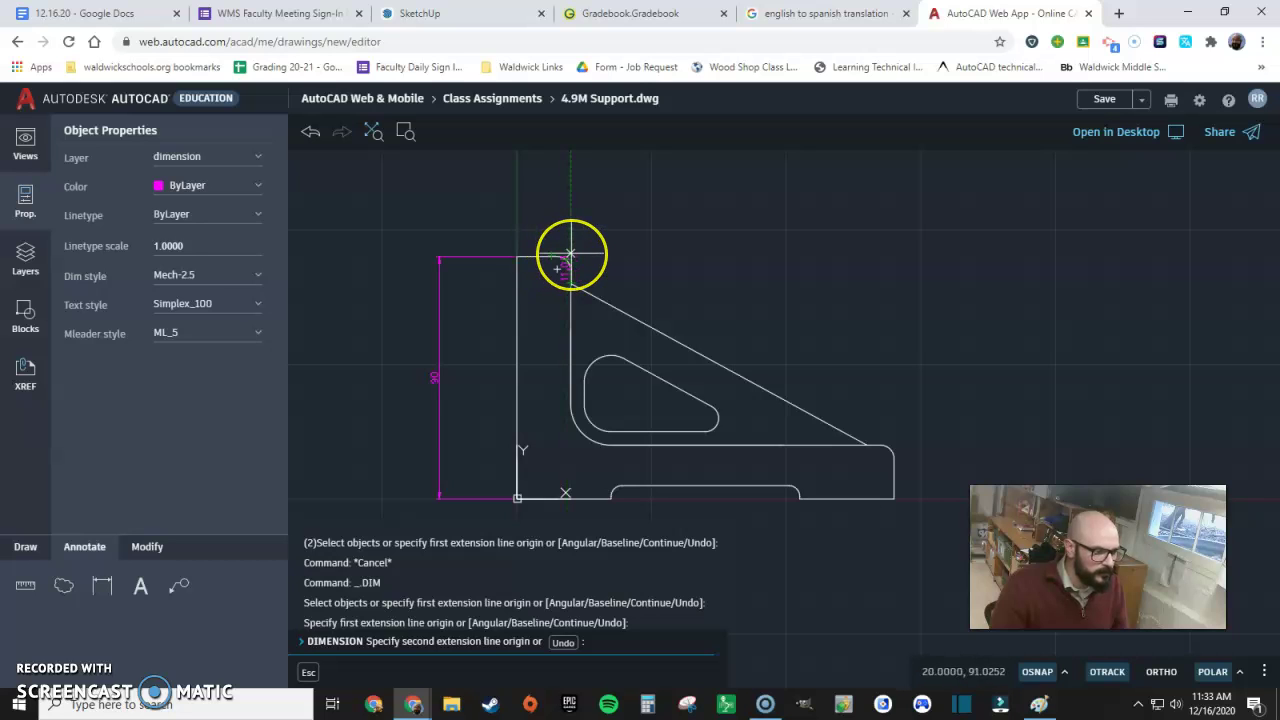
pyautogui.click(571, 255)
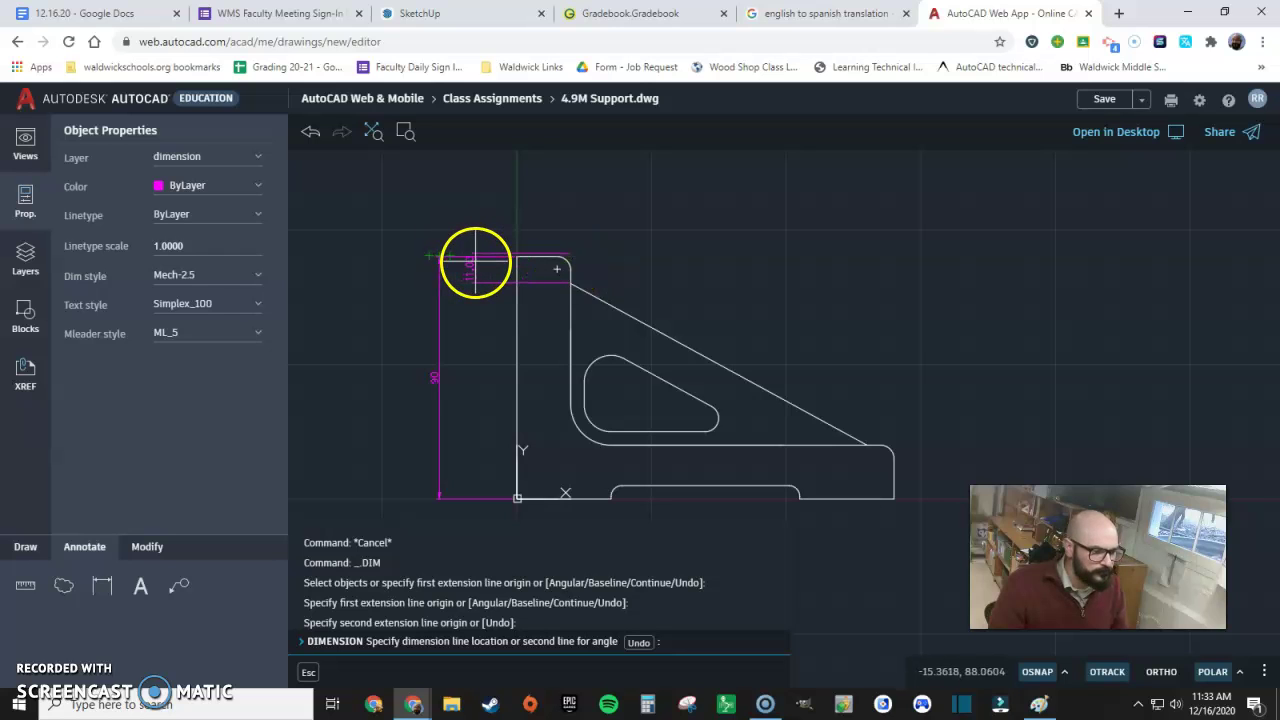
pyautogui.press('Escape')
# - Dimension the vertical distance from the upright's top to the sloped rib's start, placed between the upright and the overall height dimension
pyautogui.scroll(5, 506, 266)
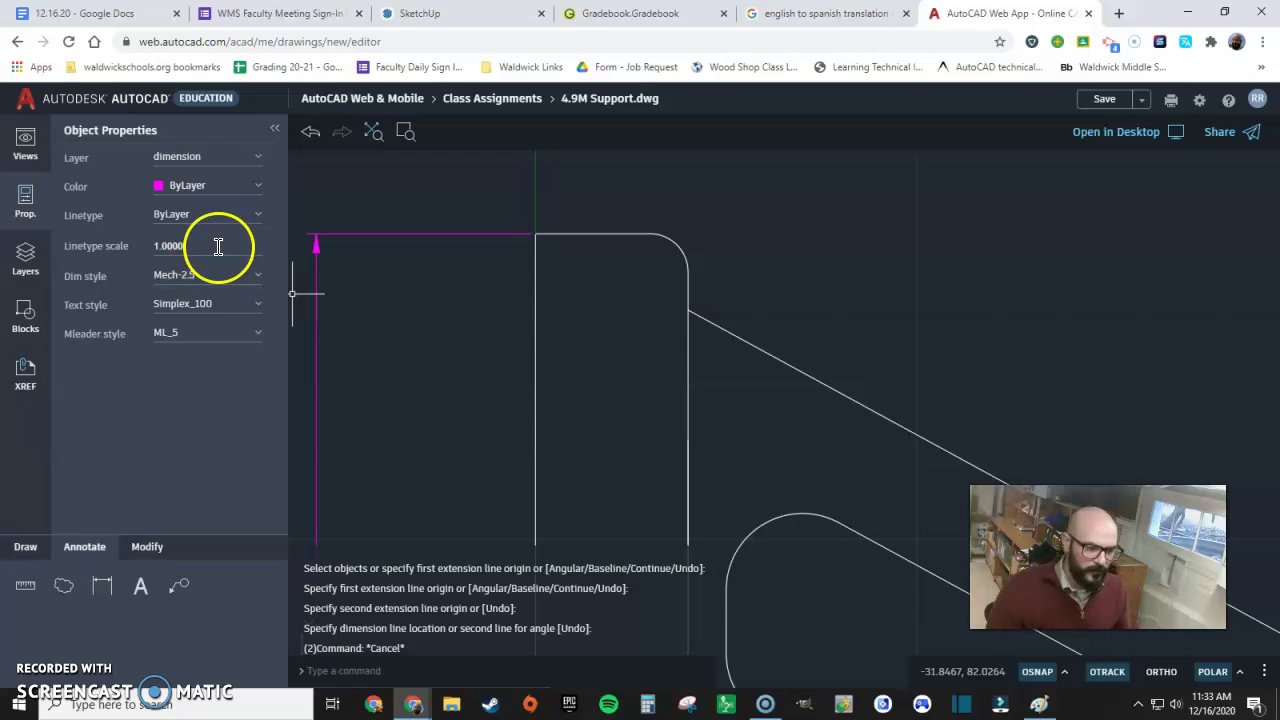
pyautogui.click(102, 588)
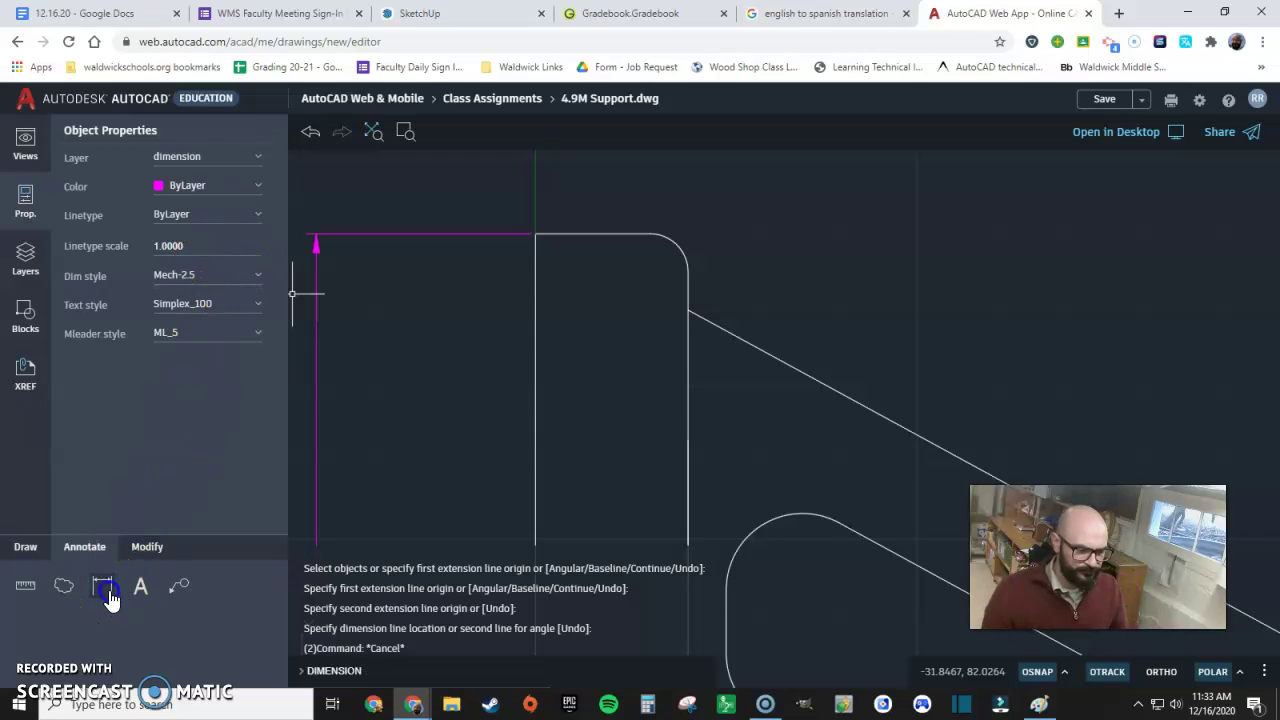
pyautogui.click(536, 234)
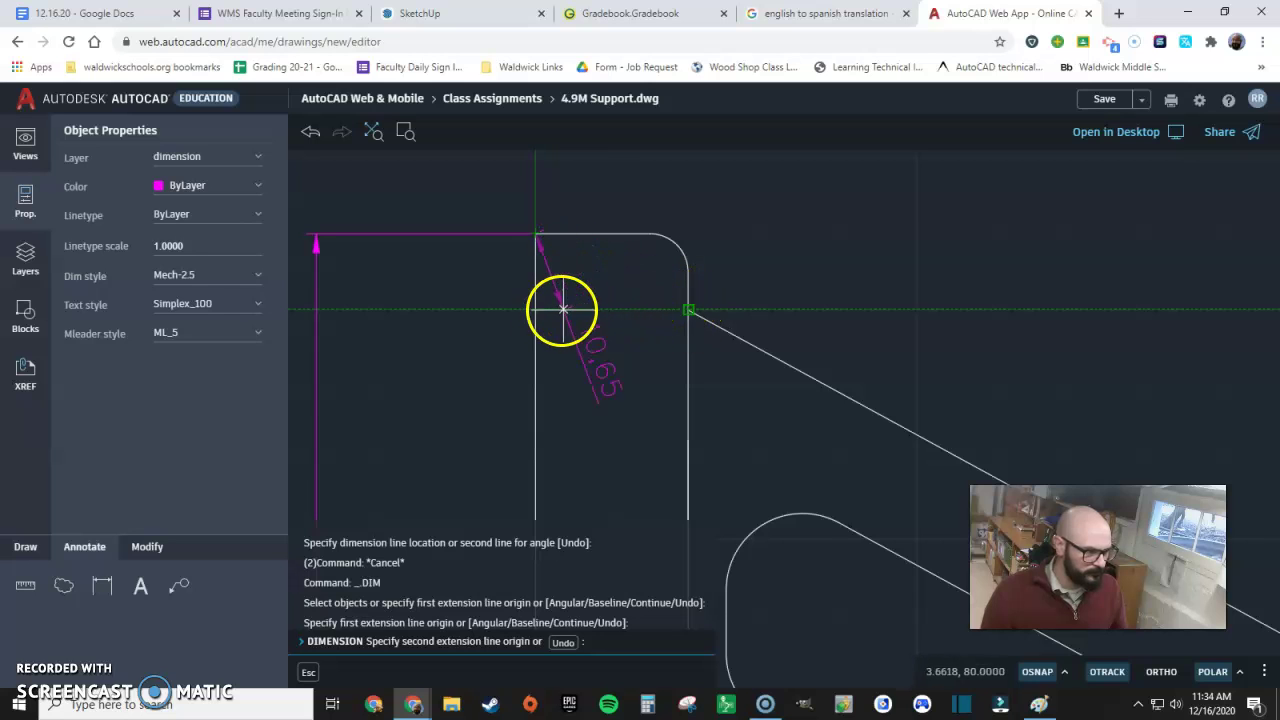
pyautogui.click(536, 309)
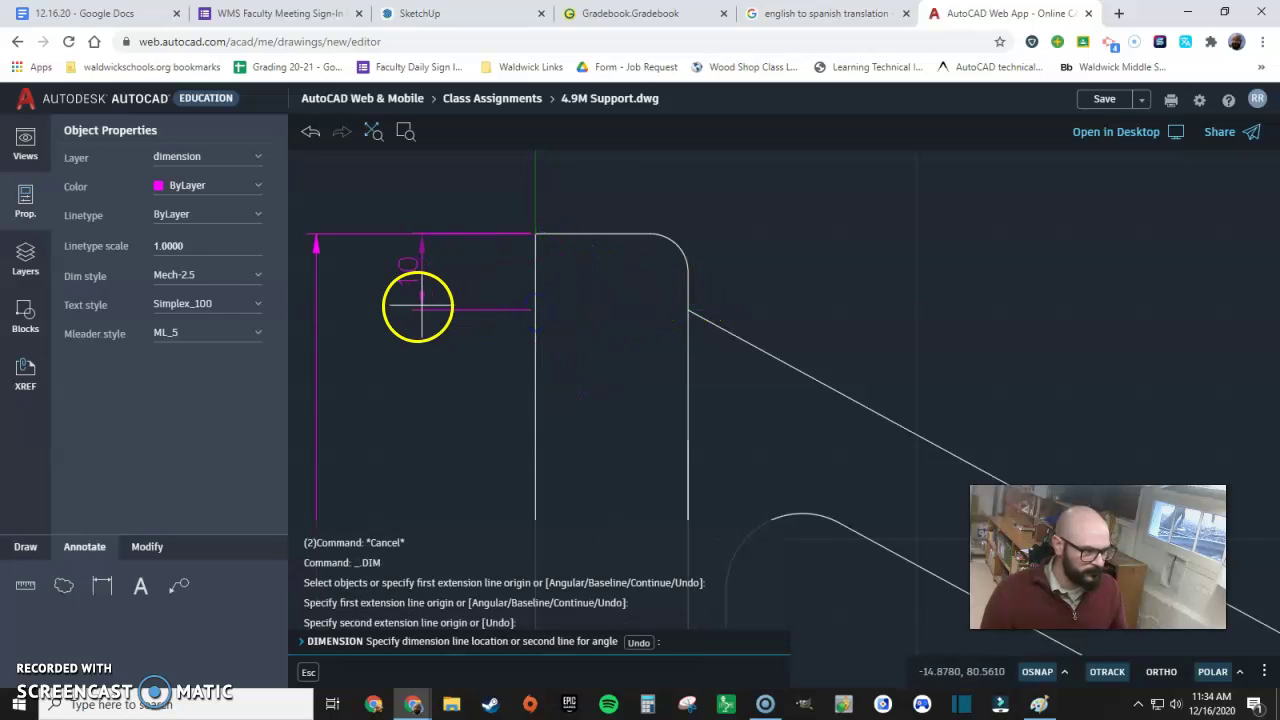
pyautogui.click(405, 300)
# - Dimension the depth of the base notch, placing the dimension outside the upright near the origin
pyautogui.scroll(-5, 500, 232)
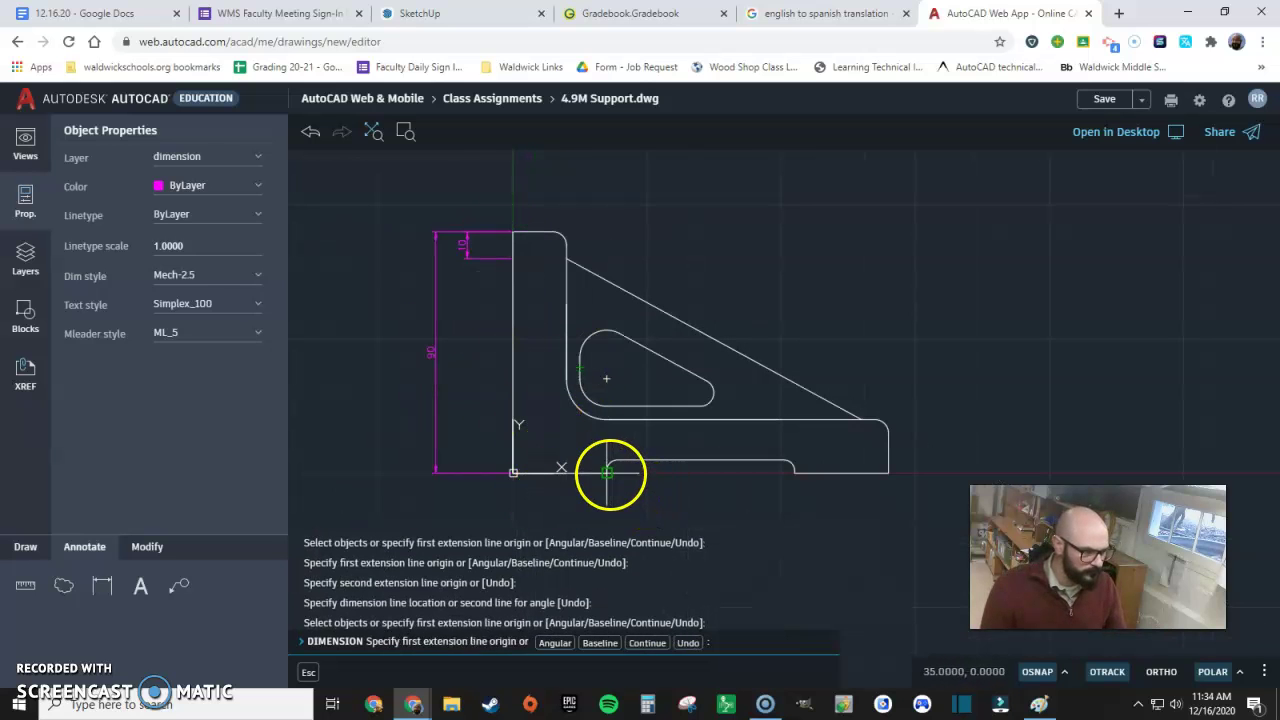
pyautogui.click(607, 472)
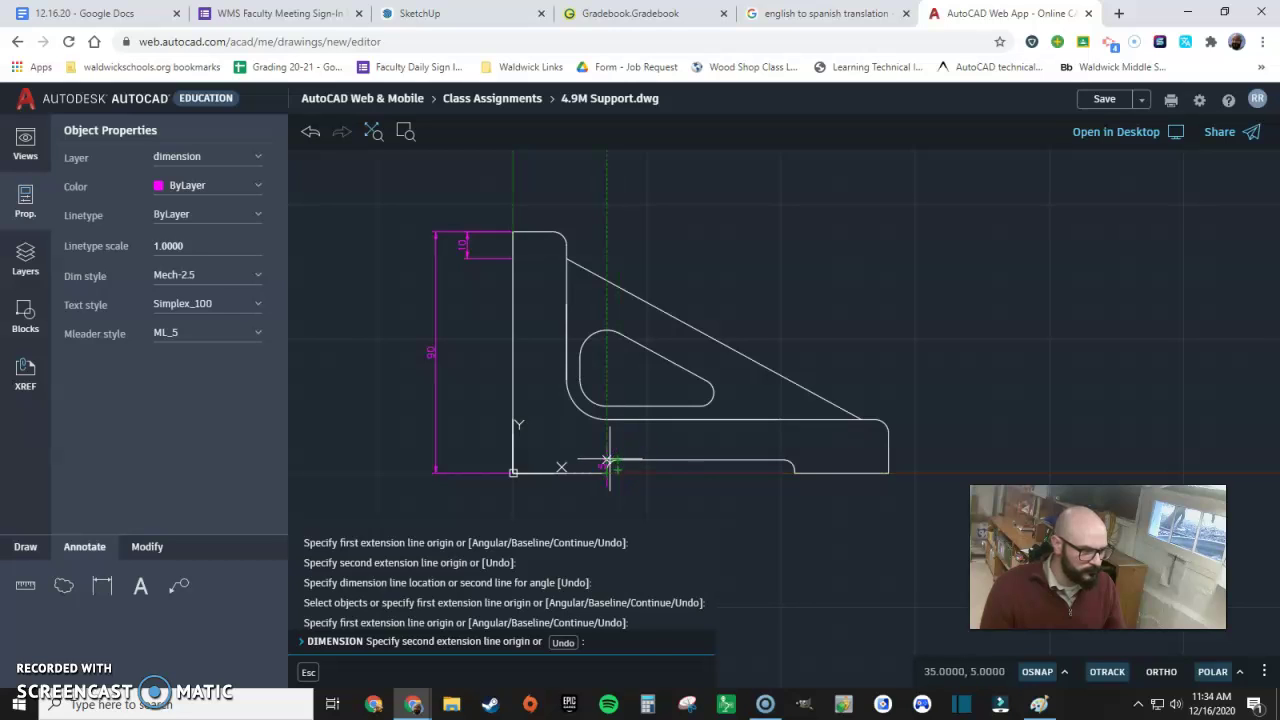
pyautogui.click(610, 460)
pyautogui.click(474, 460)
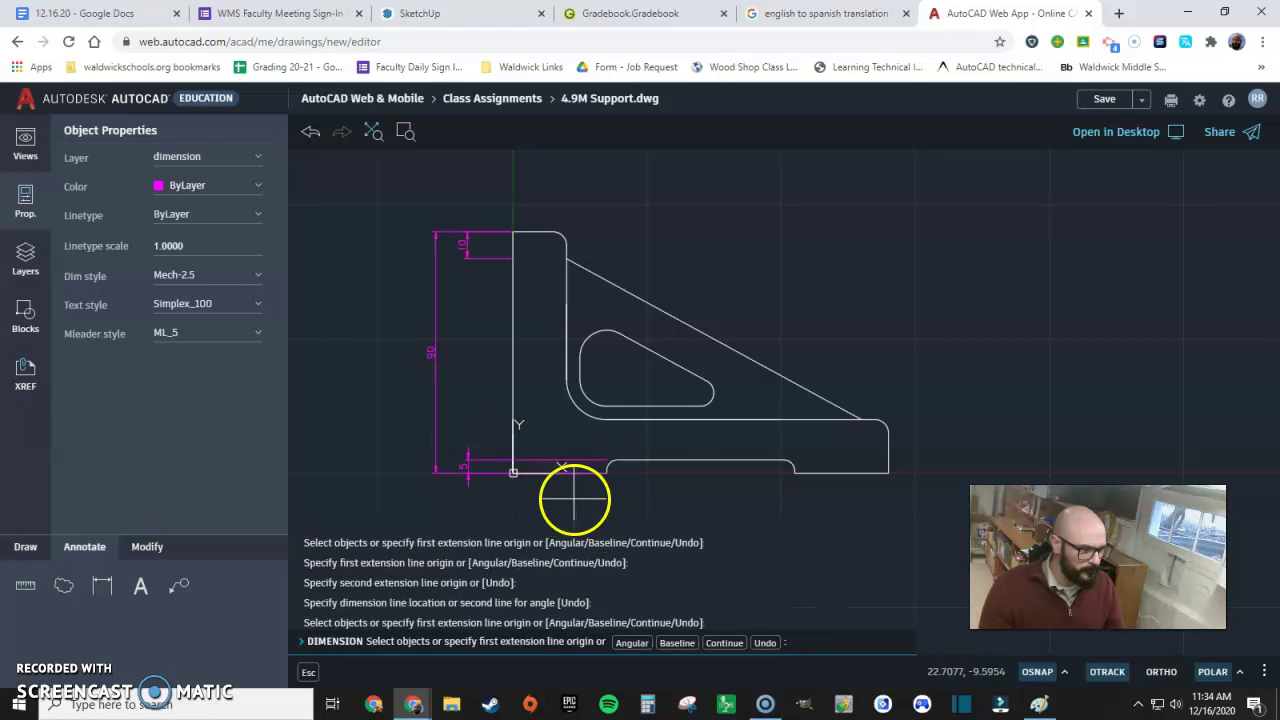
pyautogui.press('Escape')
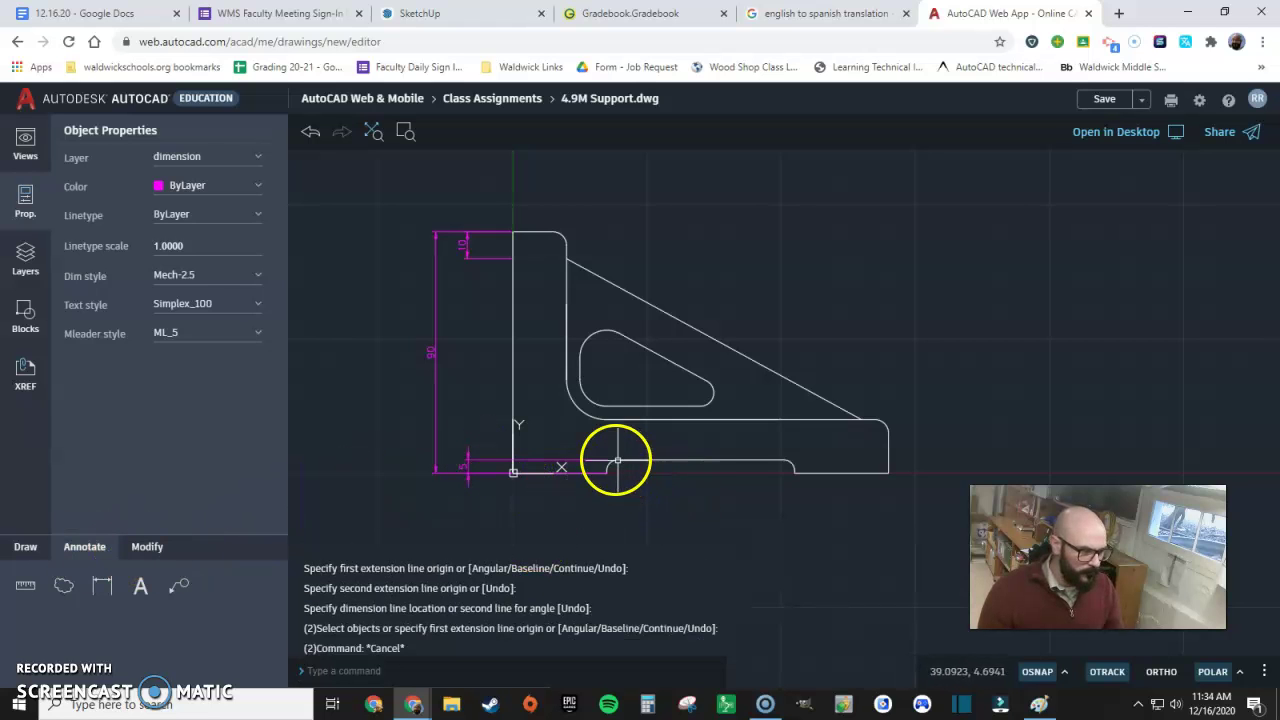
# - Pull both extension-line origins of the notch depth dimension back to just outside the upright's outer edge
pyautogui.click(600, 459)
pyautogui.click(606, 461)
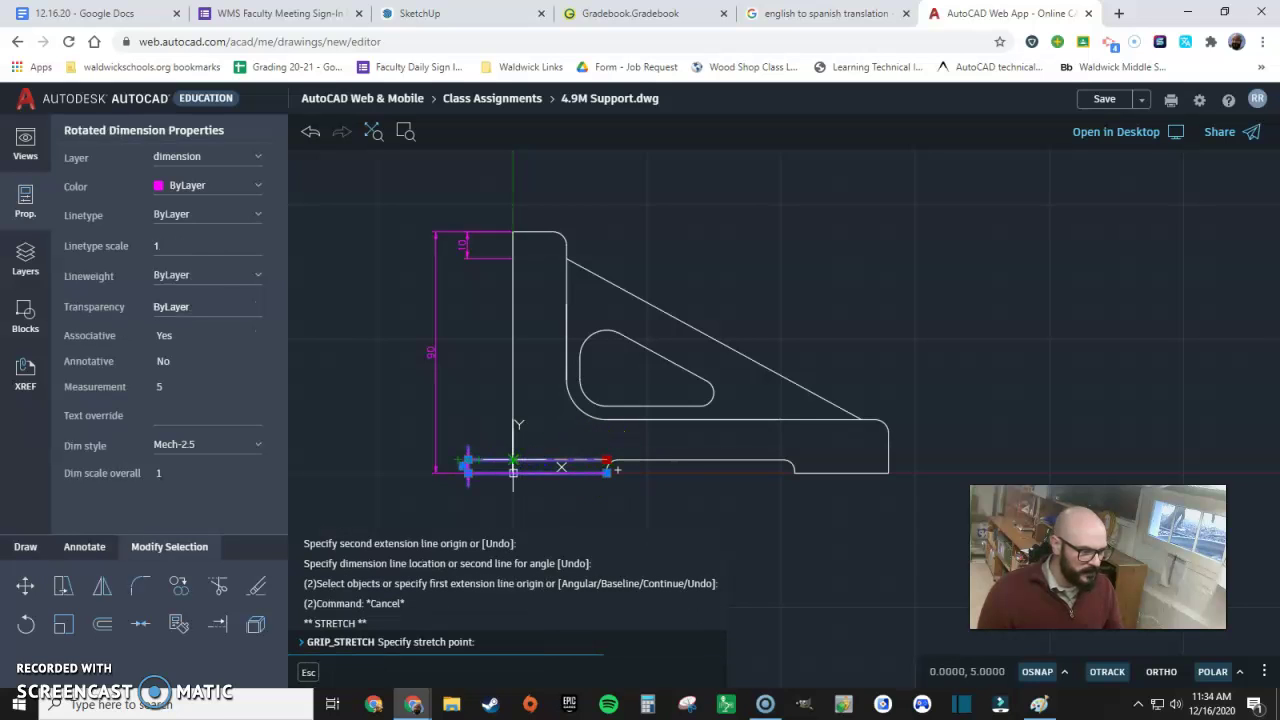
pyautogui.click(513, 460)
pyautogui.click(607, 474)
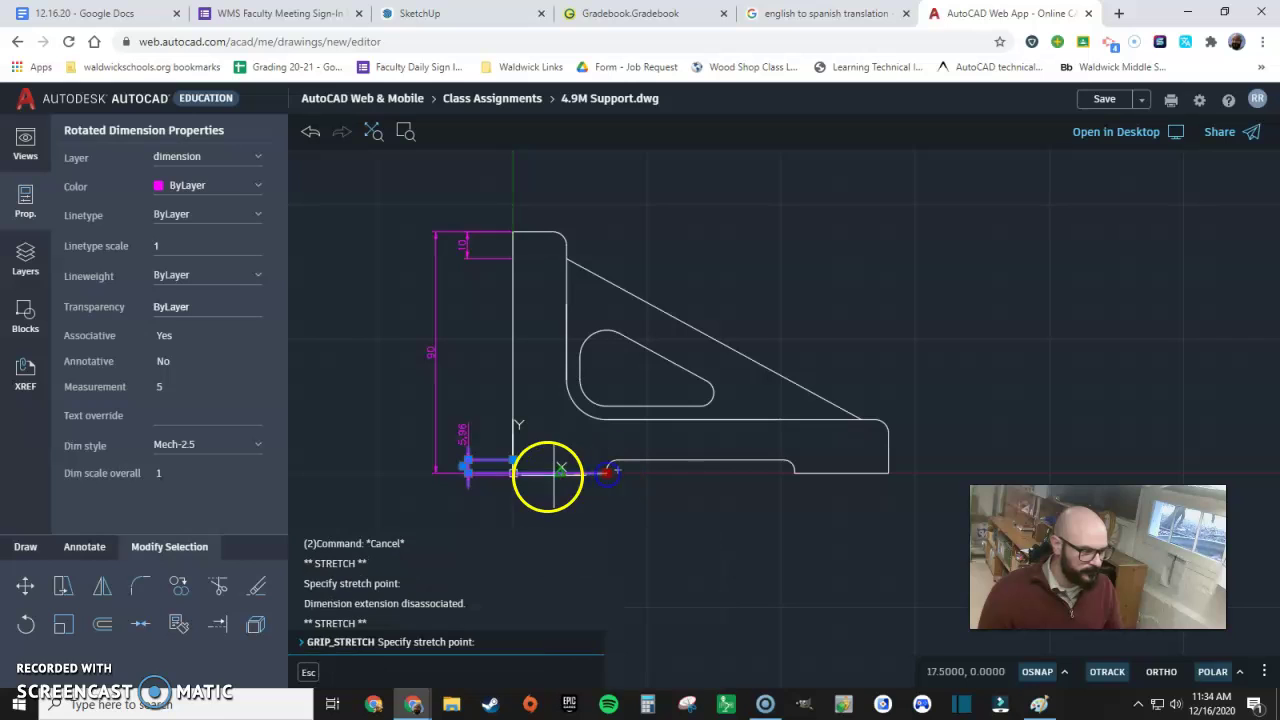
pyautogui.click(513, 470)
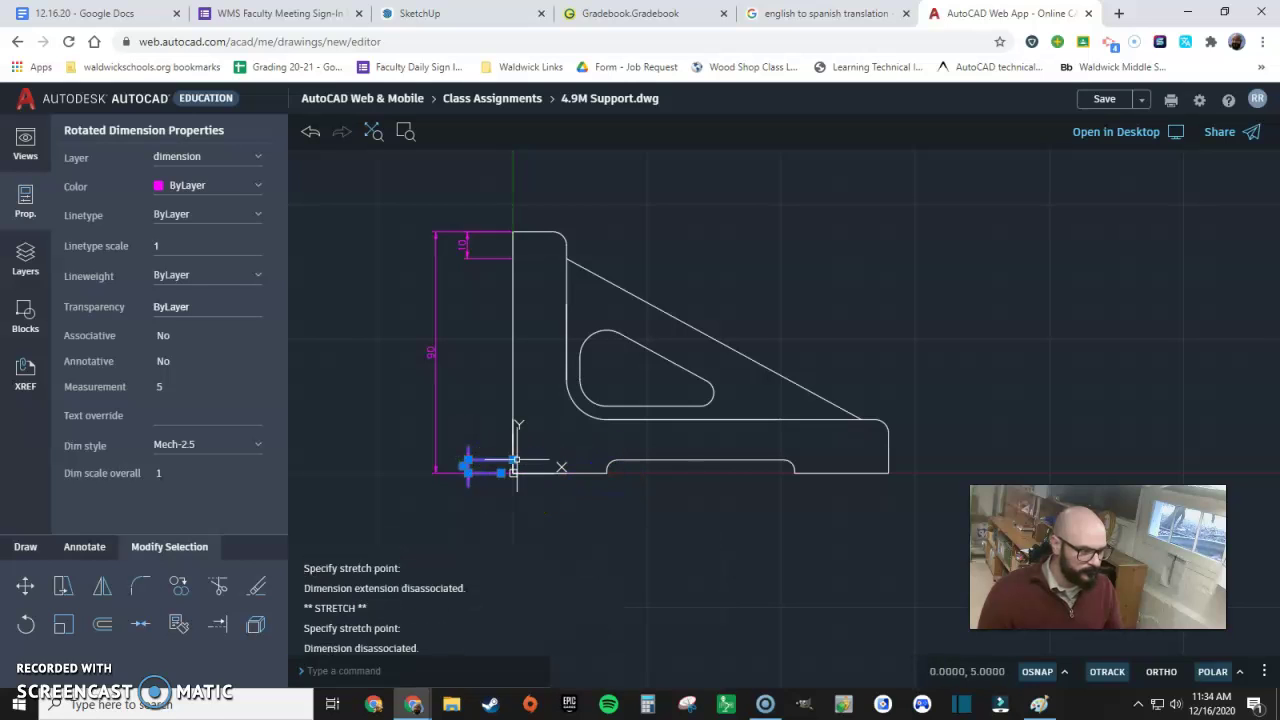
pyautogui.click(513, 460)
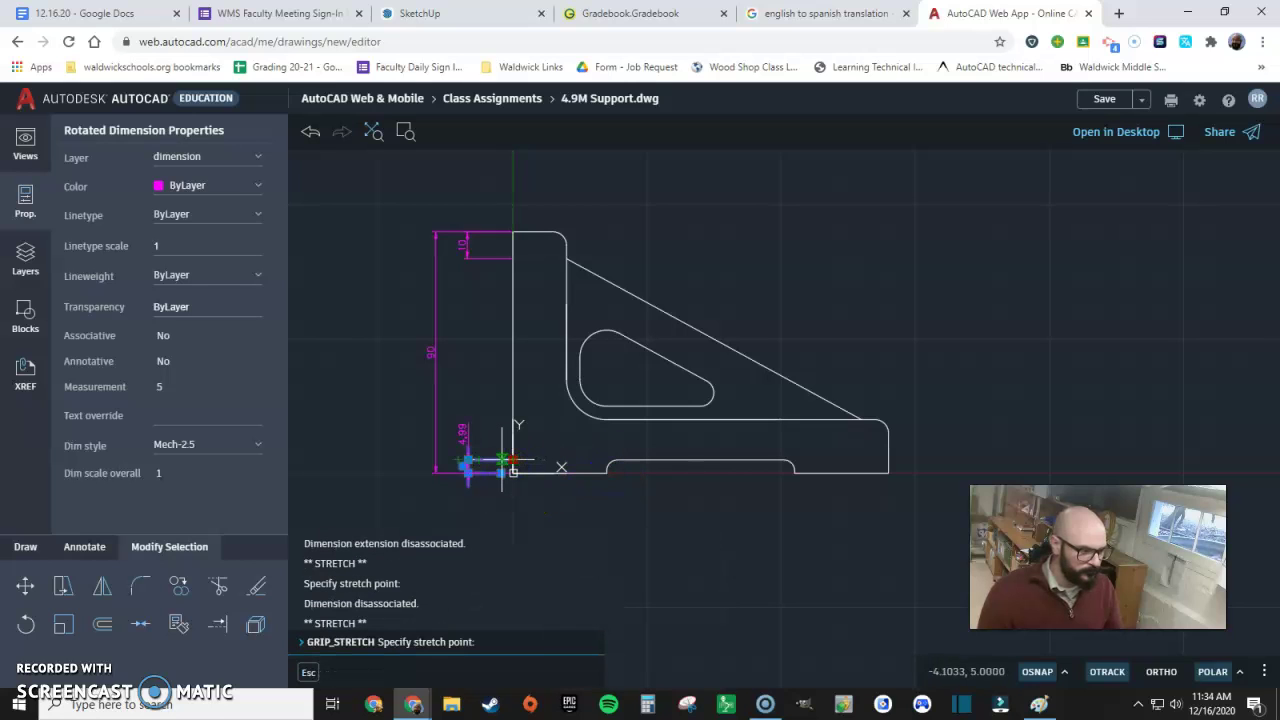
pyautogui.click(502, 461)
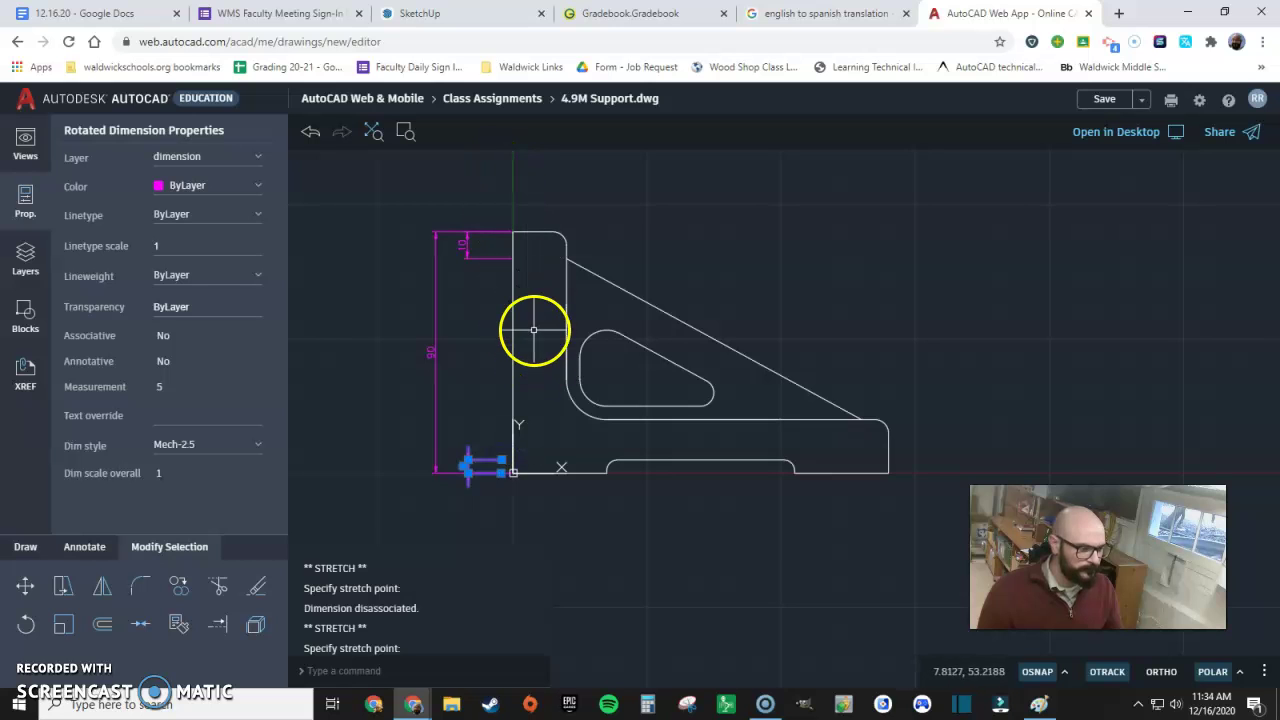
pyautogui.press('Escape')
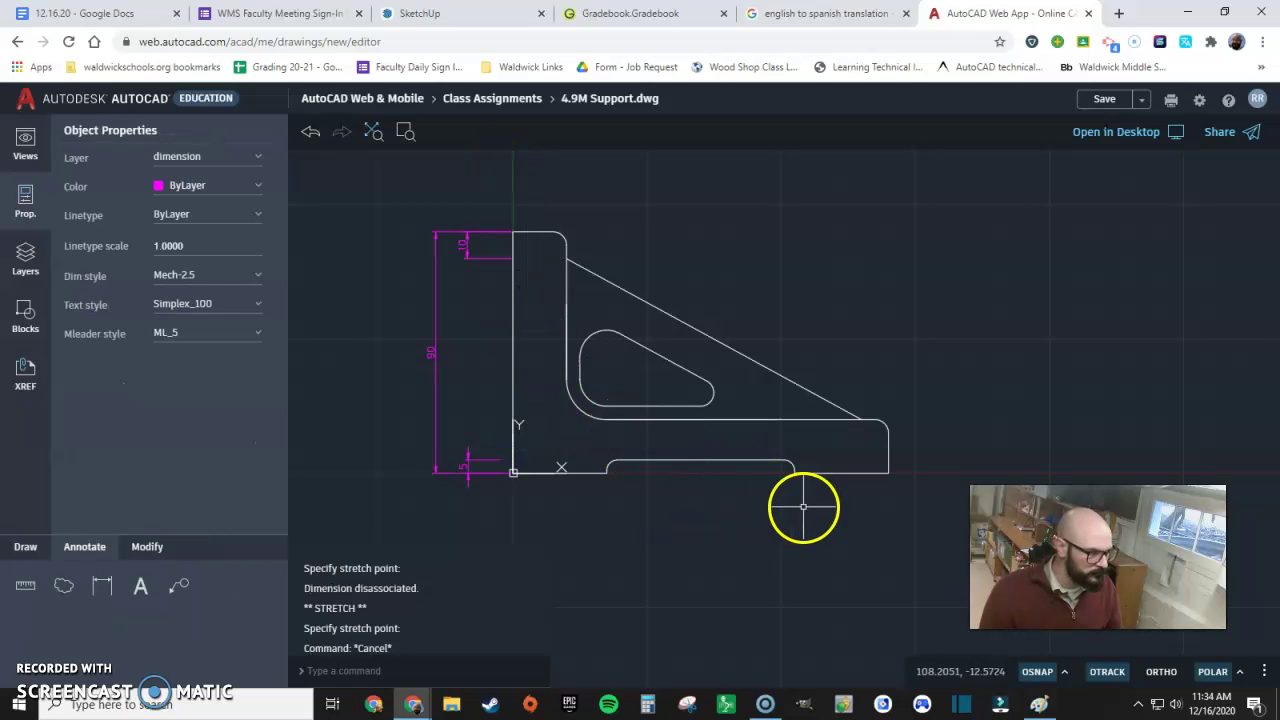
pyautogui.click(102, 585)
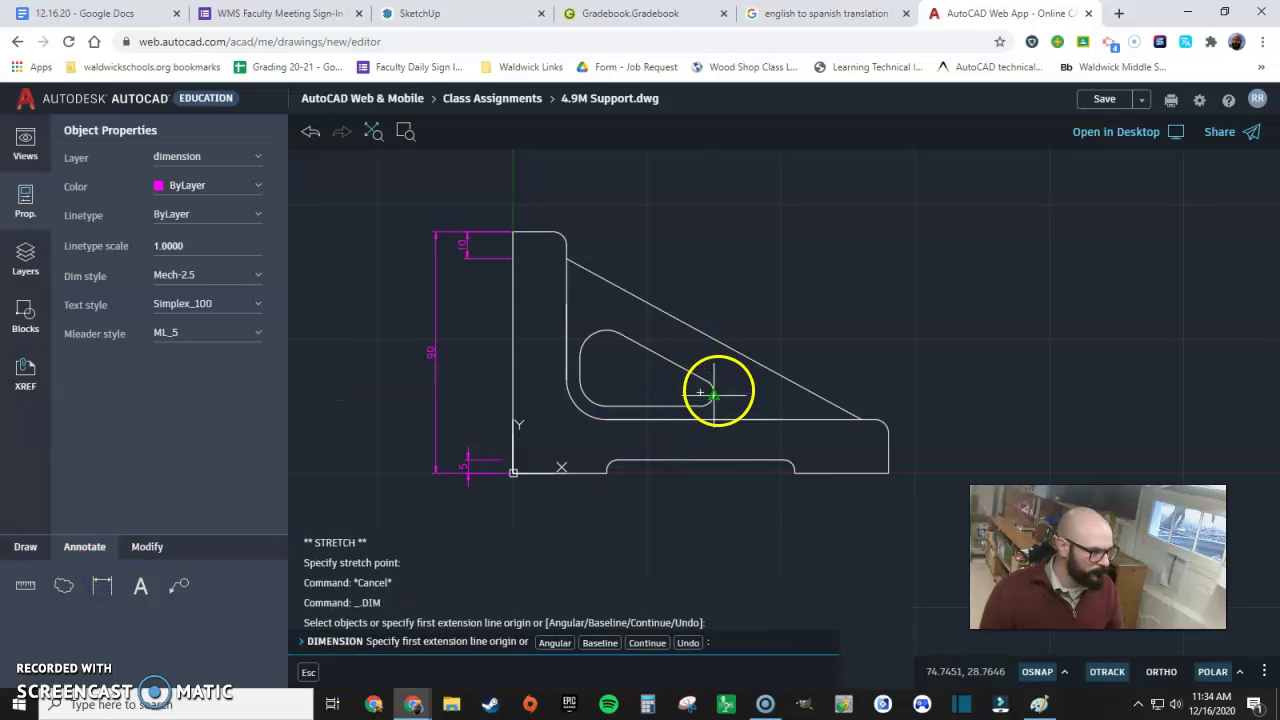
pyautogui.scroll(5, 710, 392)
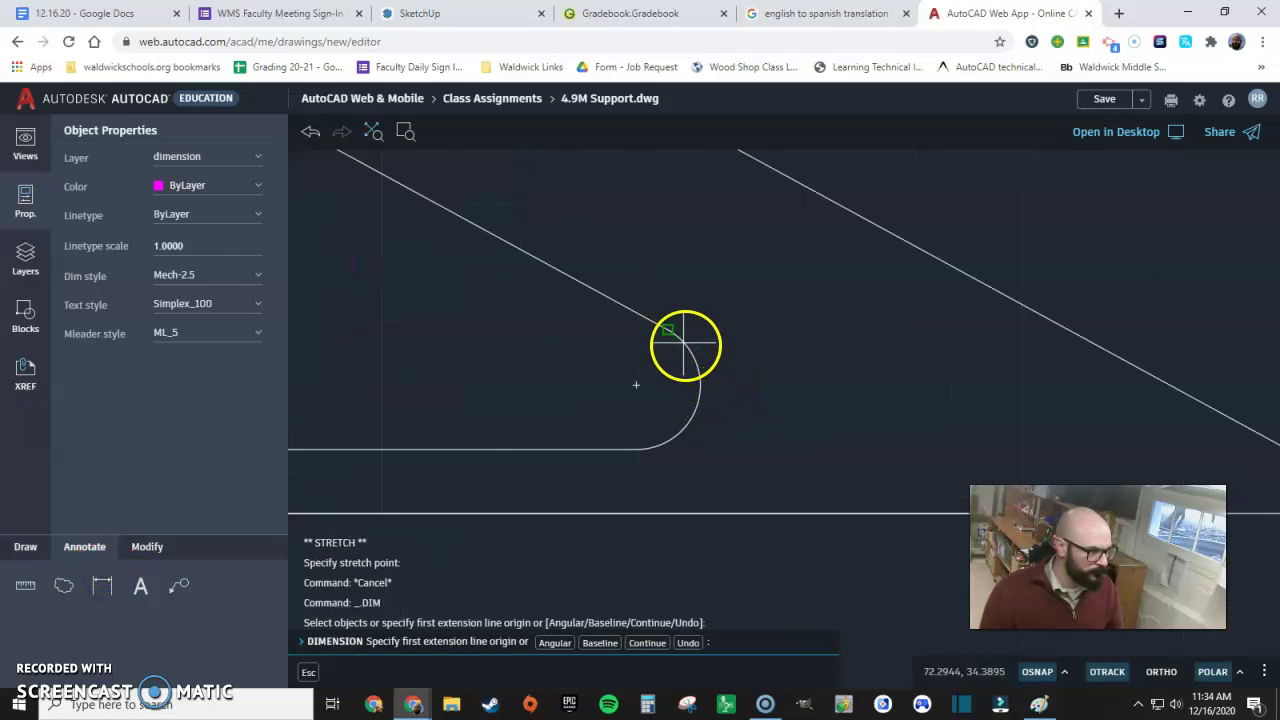
pyautogui.click(638, 385)
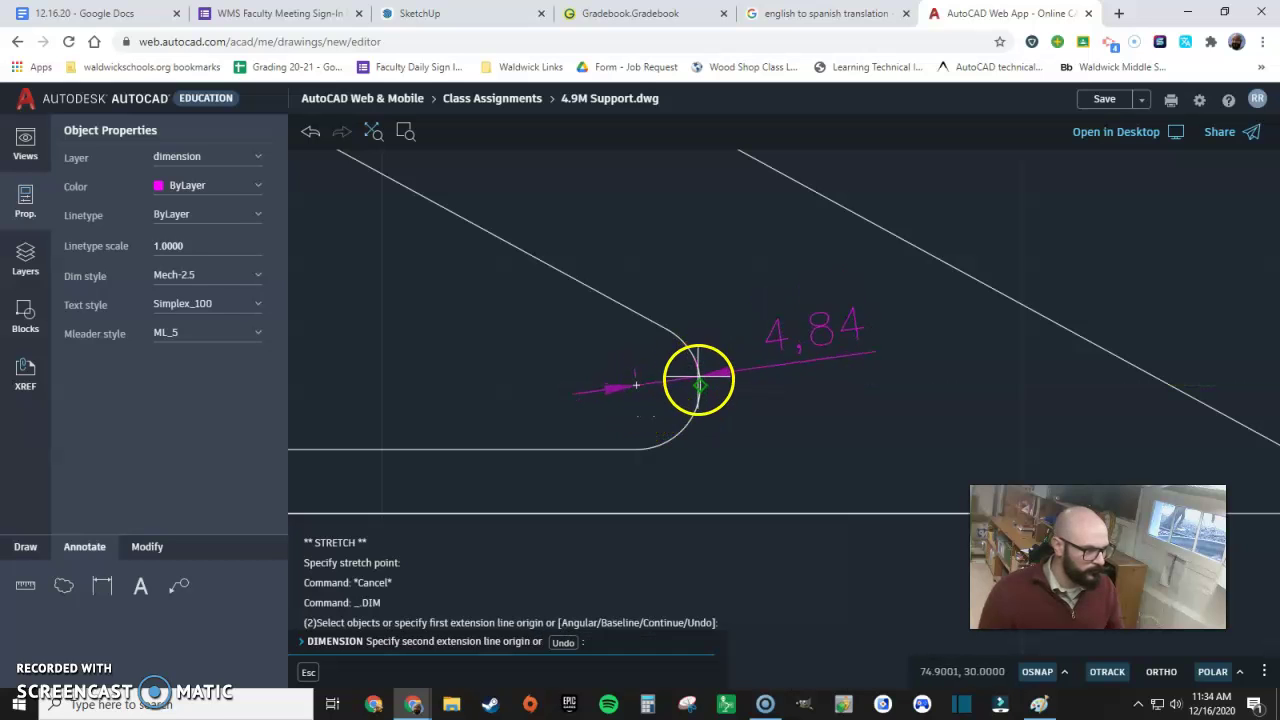
pyautogui.click(700, 385)
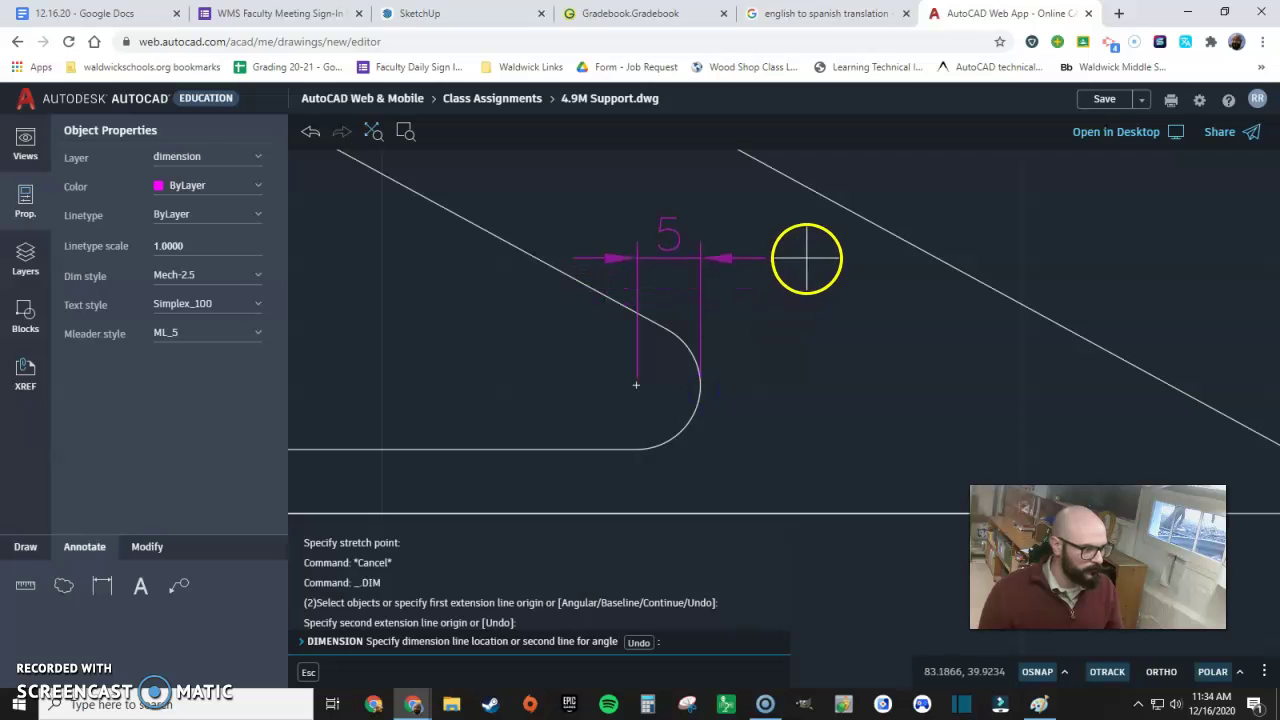
pyautogui.press('Escape')
# - Add a radius dimension to the small rounded end of the triangular cutout, placing its text beyond the sloped rib
pyautogui.click(102, 585)
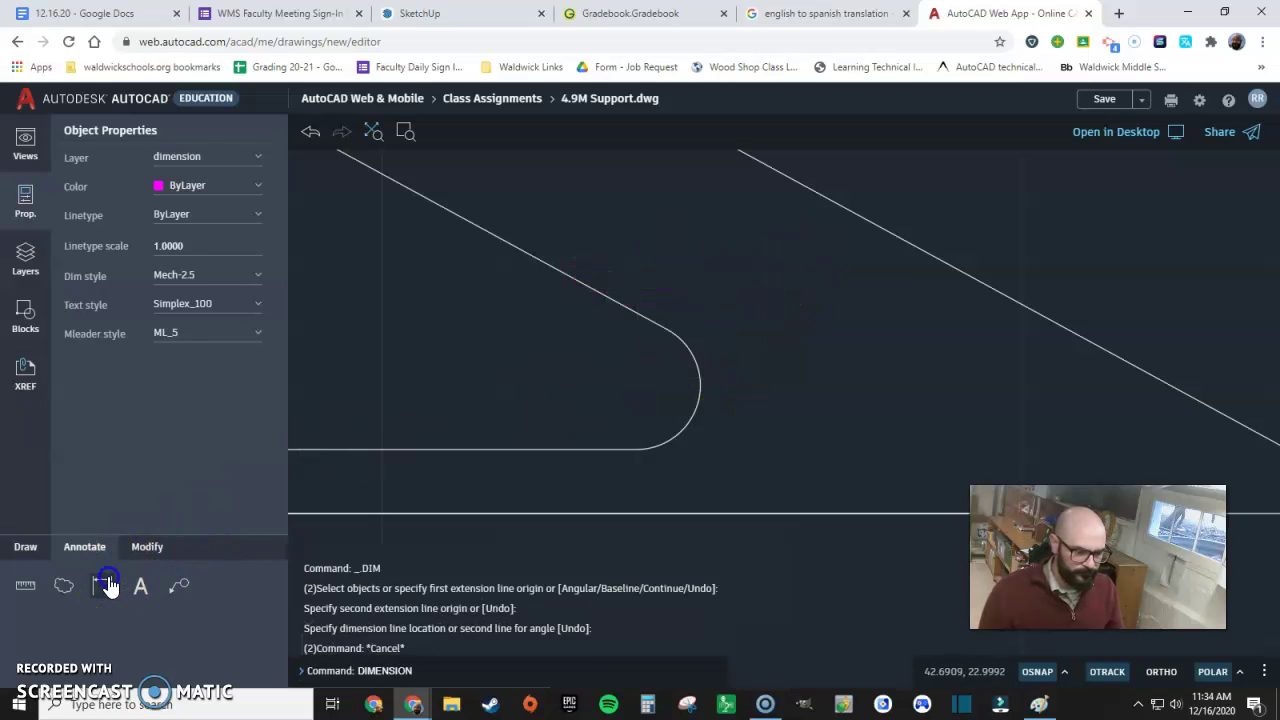
pyautogui.click(690, 345)
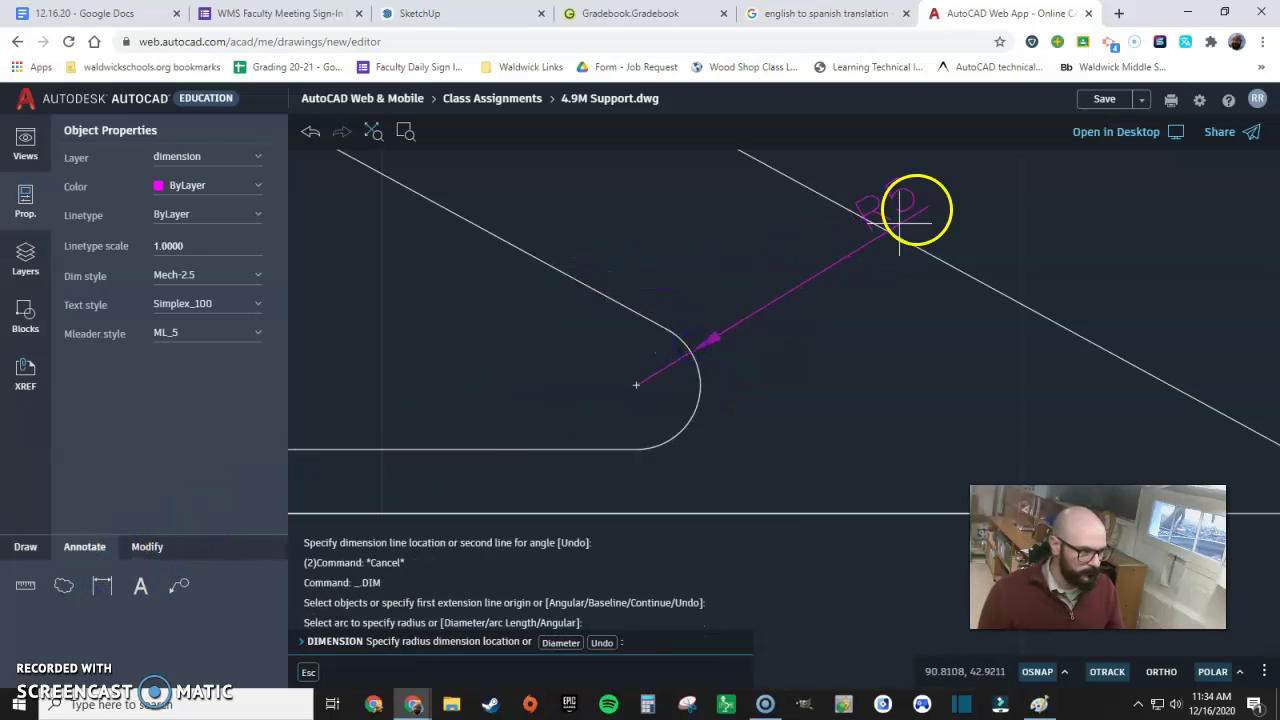
pyautogui.scroll(-3, 945, 195)
pyautogui.scroll(-3, 794, 451)
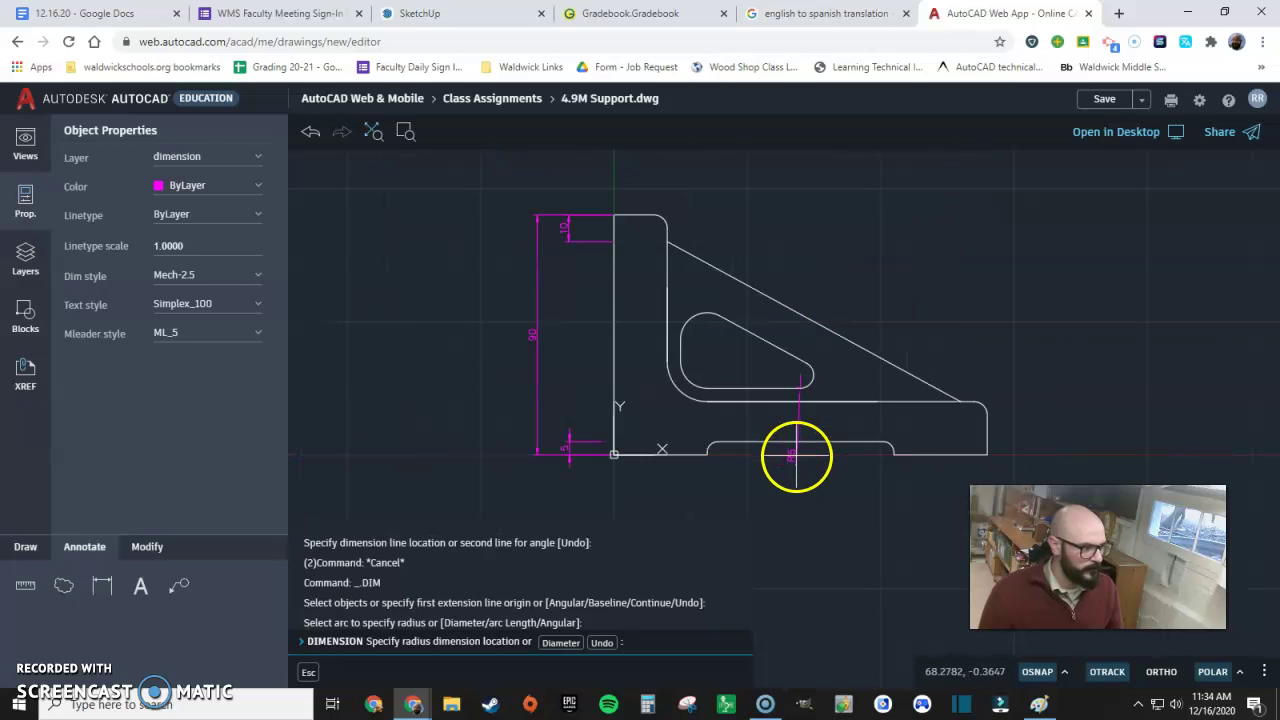
pyautogui.click(902, 298)
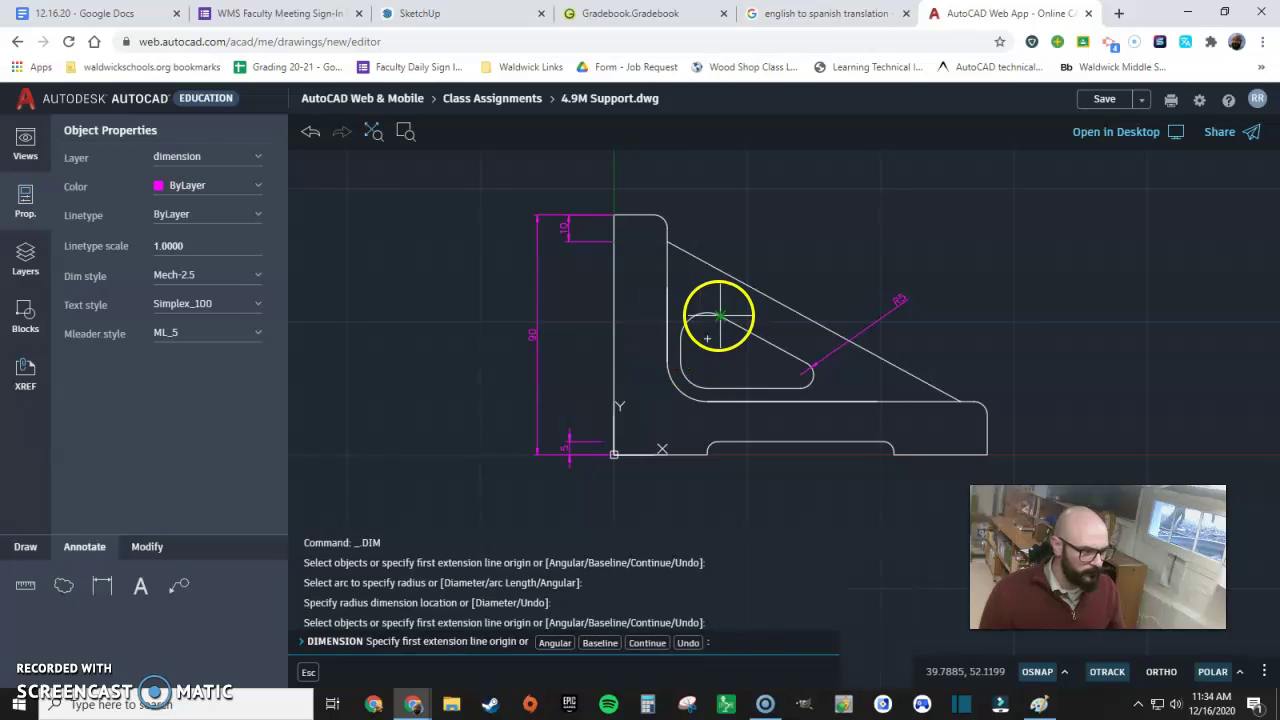
# - Add a radius dimension to the cutout's upper rounded corner, placing its text above the sloped rib
pyautogui.scroll(4, 700, 305)
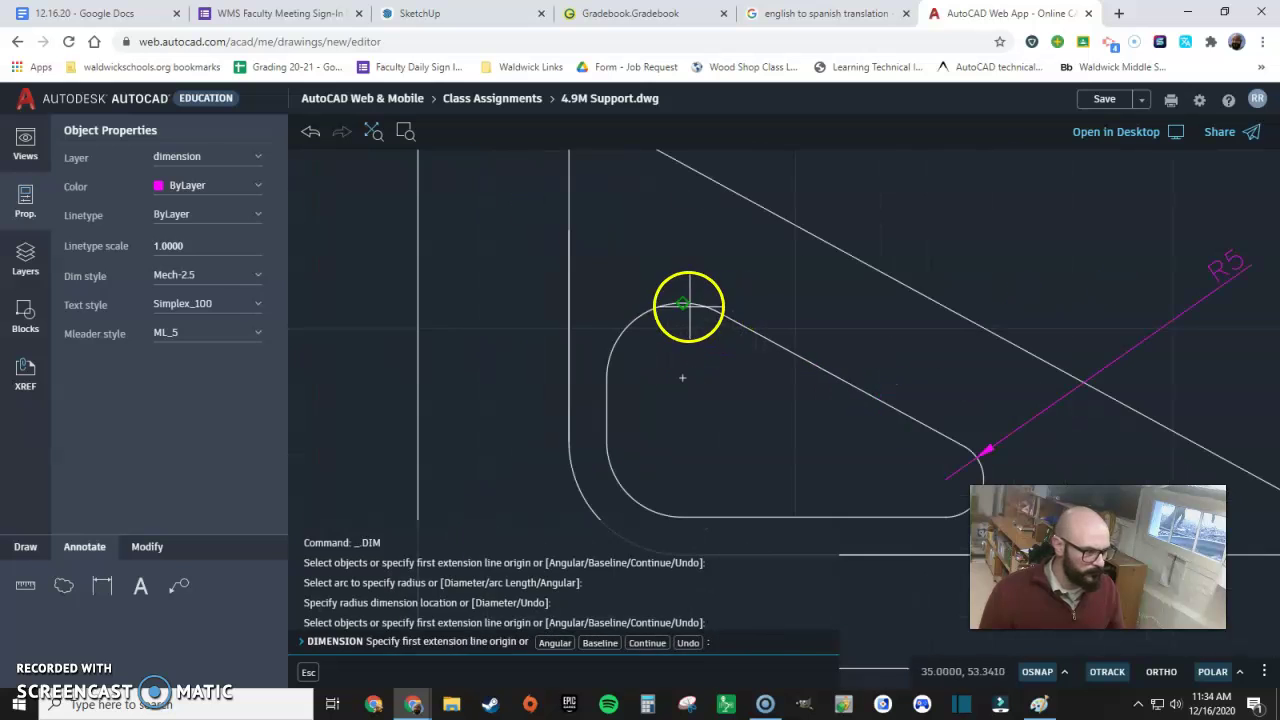
pyautogui.click(608, 350)
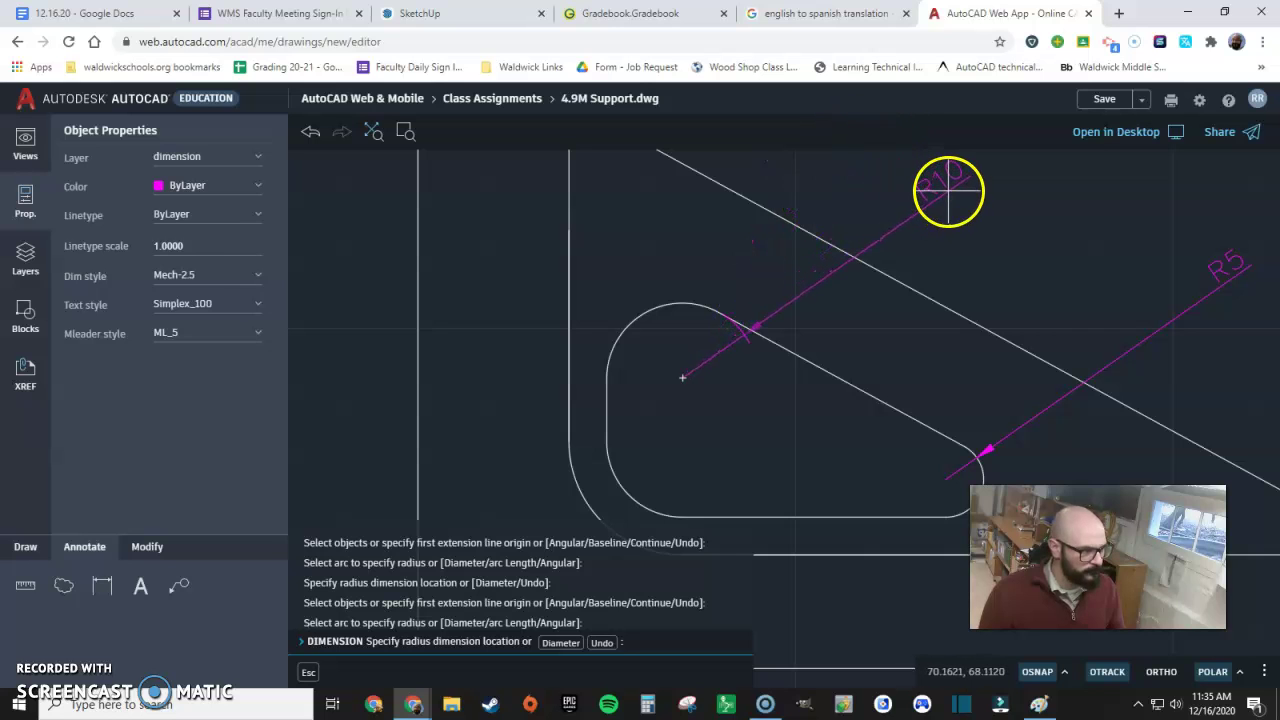
pyautogui.scroll(-3, 948, 191)
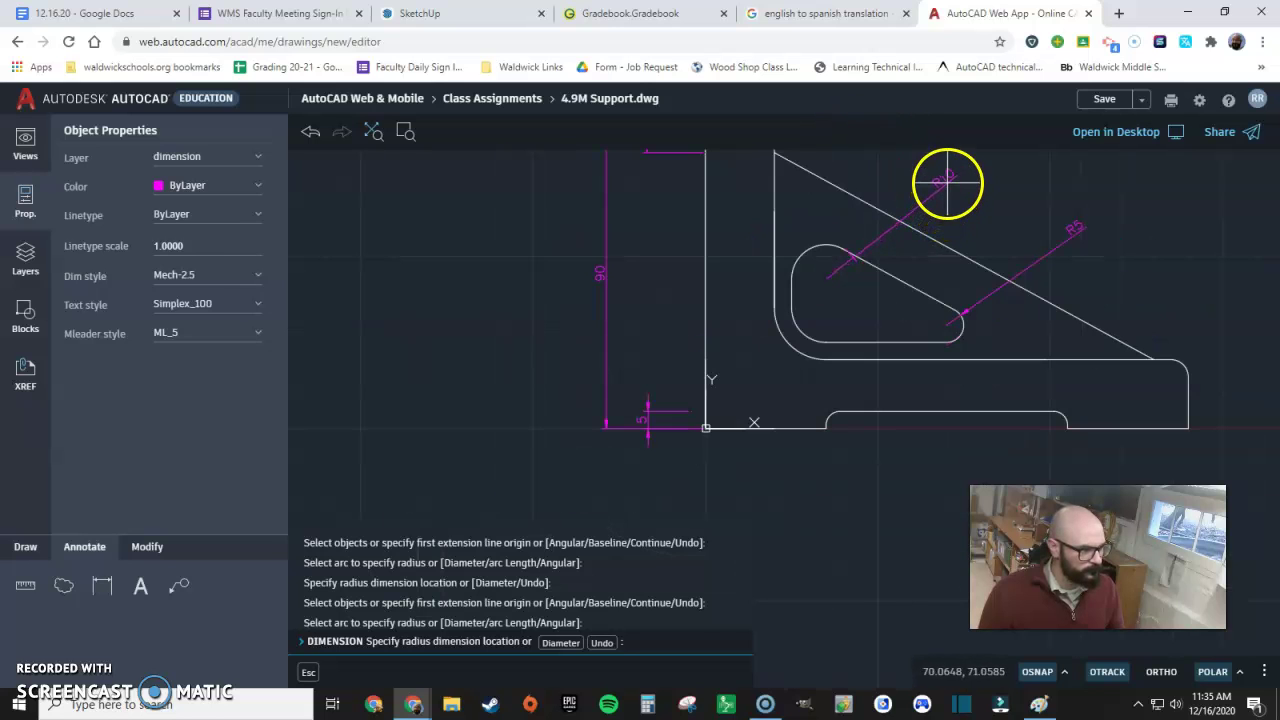
pyautogui.click(945, 182)
# - Dimension the radii of the cutout's lower corner near the upright and the concentric inside fillet, placing both texts outside the upright
pyautogui.click(795, 326)
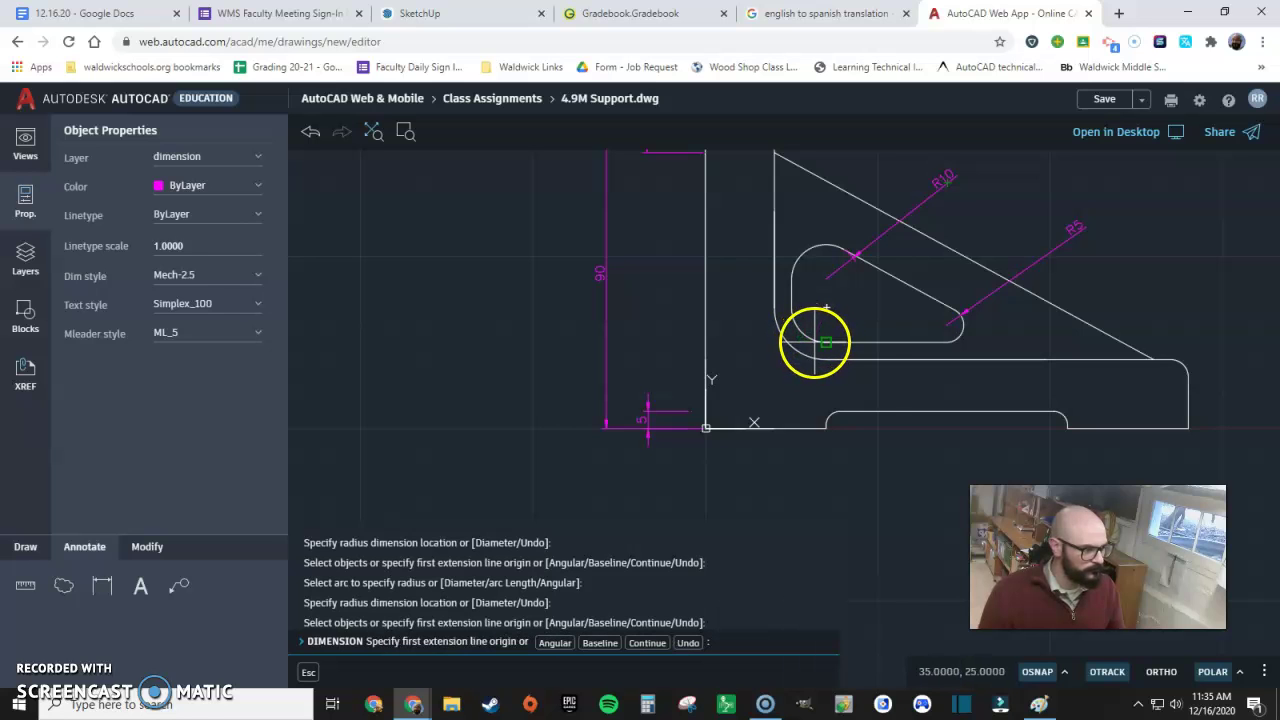
pyautogui.click(806, 336)
pyautogui.scroll(5, 795, 322)
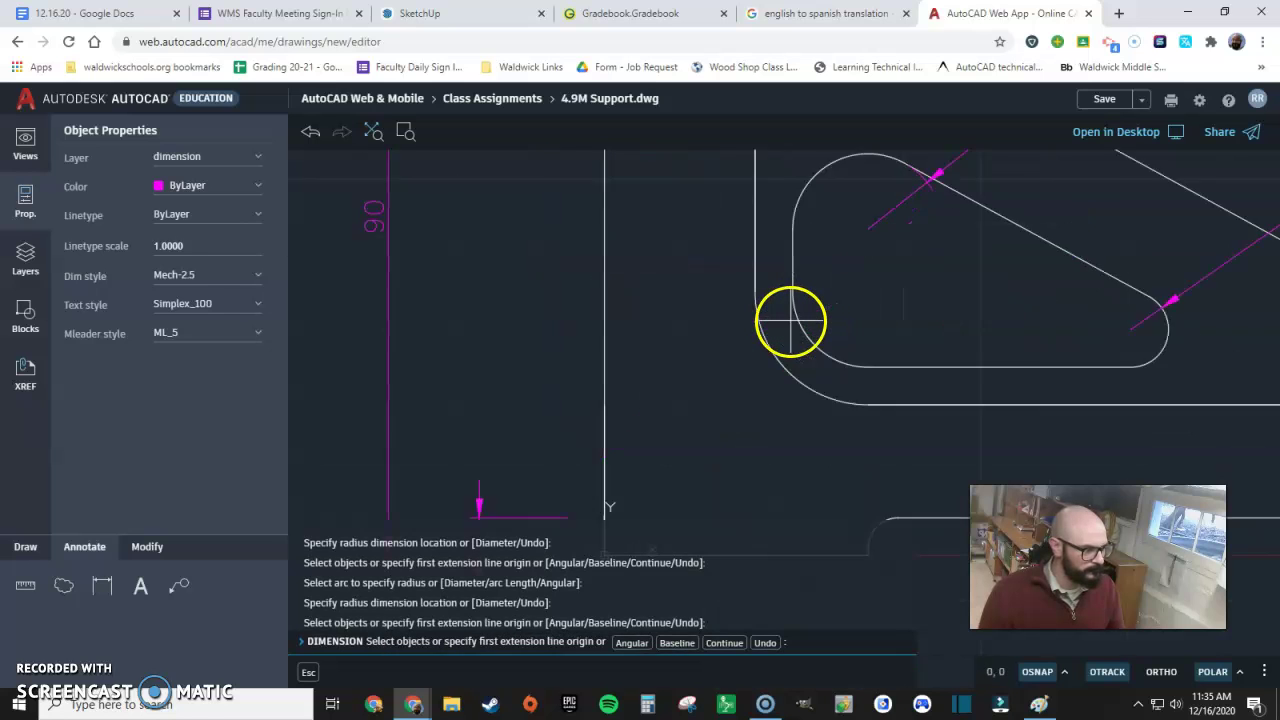
pyautogui.click(797, 318)
pyautogui.scroll(-5, 785, 335)
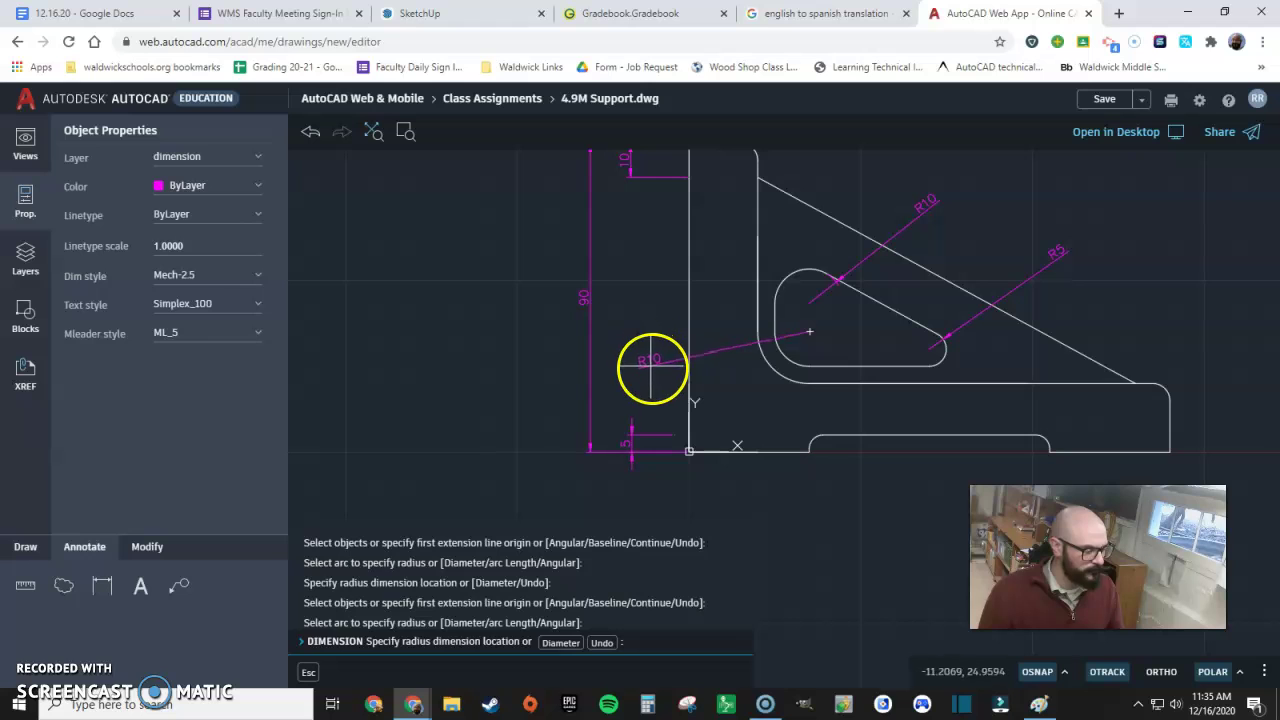
pyautogui.click(647, 367)
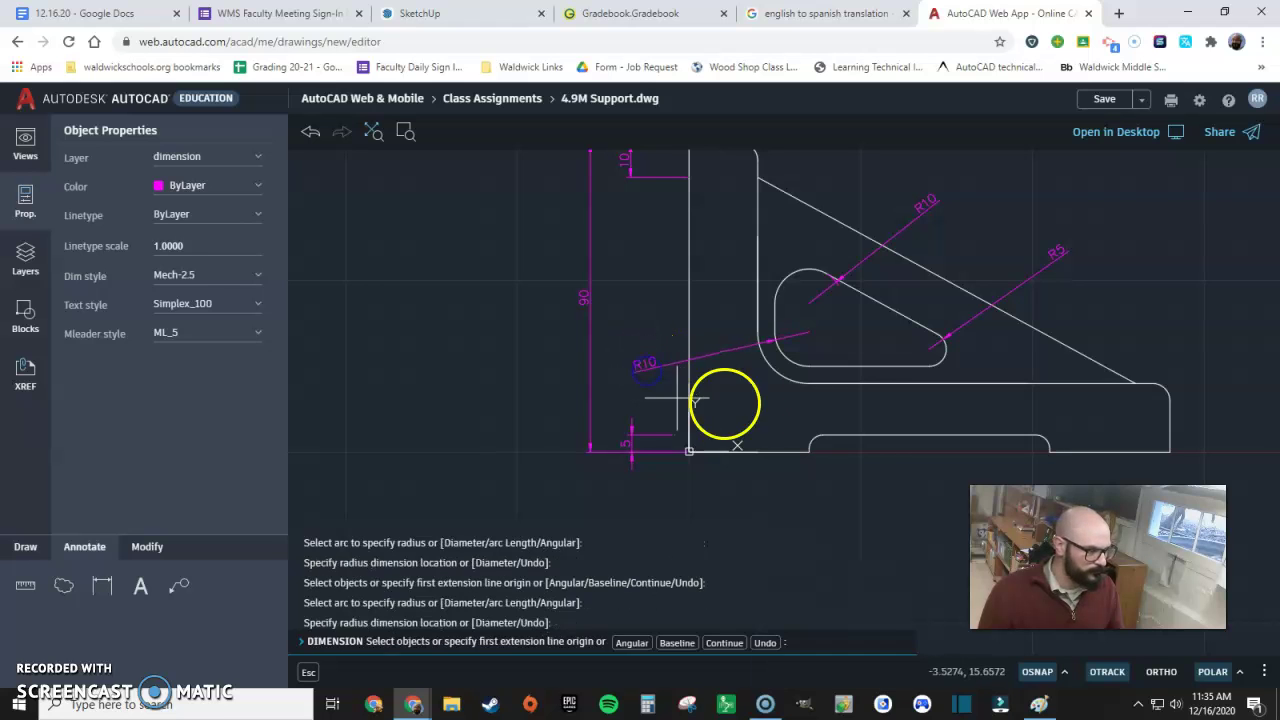
pyautogui.click(785, 375)
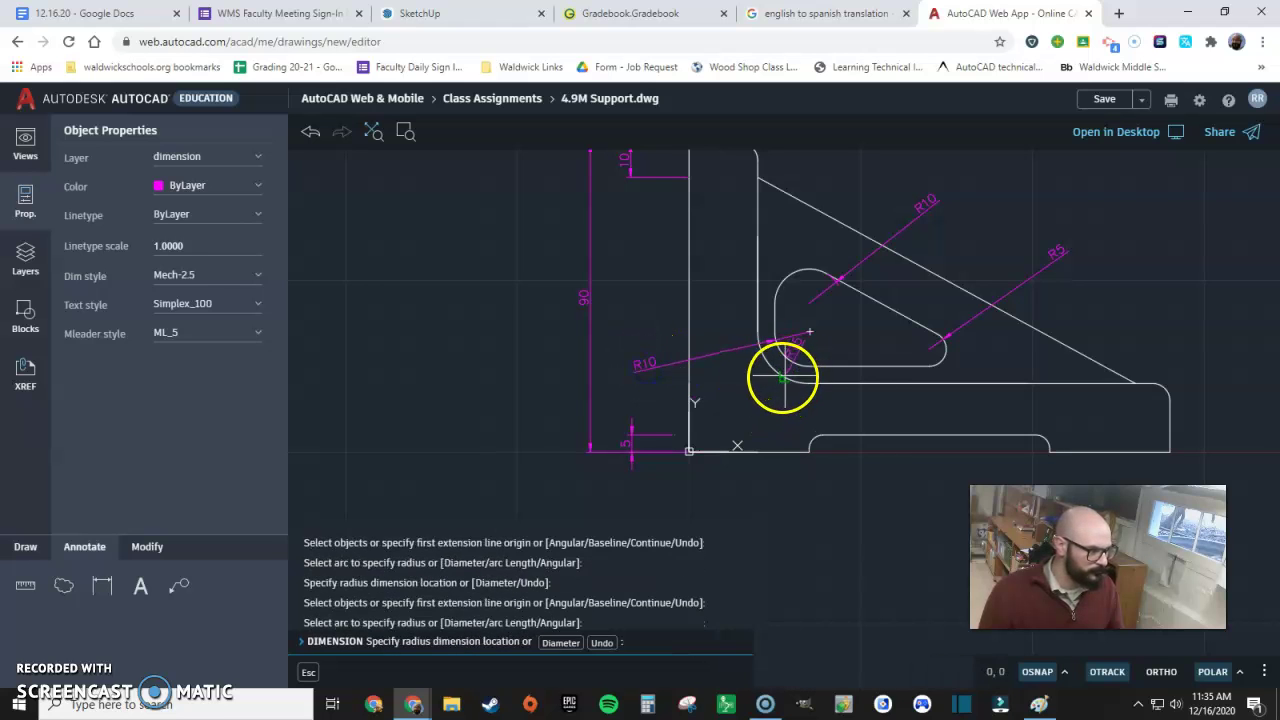
pyautogui.click(660, 400)
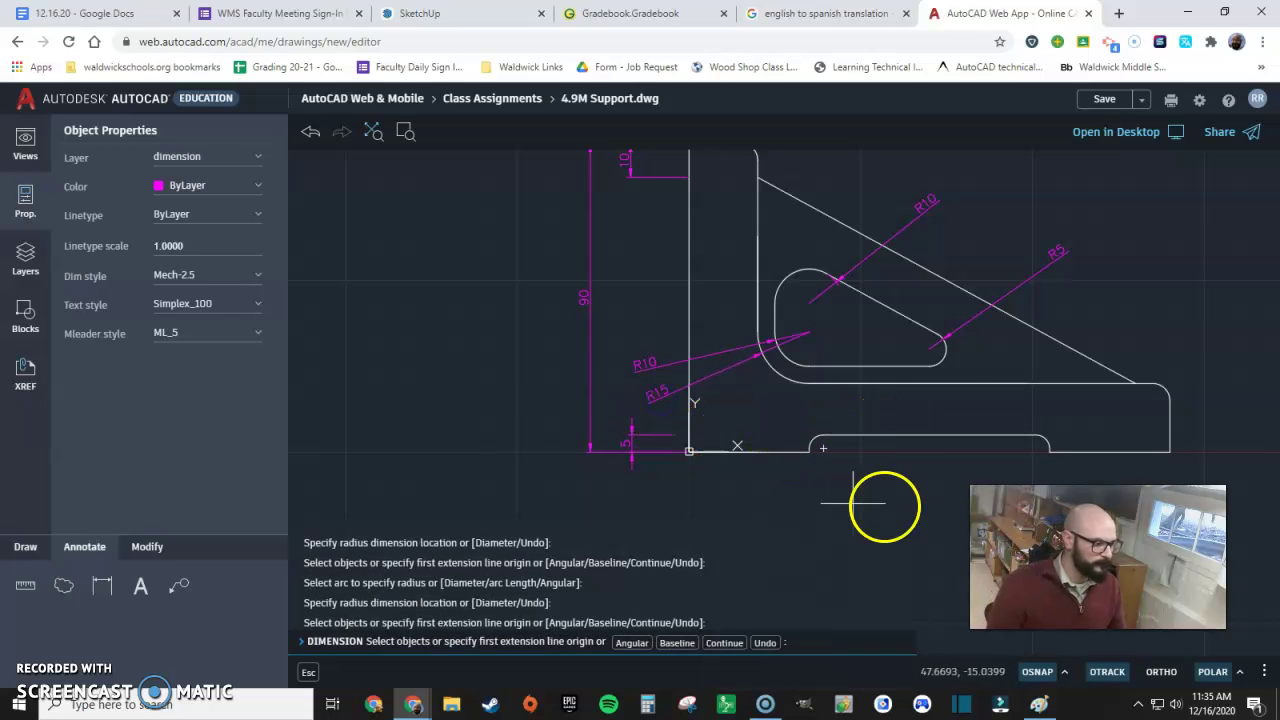
# - Dimension the widths of both base feet on either side of the notch, placing the dimensions below the base
pyautogui.scroll(-3, 738, 430)
pyautogui.scroll(2, 1034, 406)
pyautogui.click(108, 586)
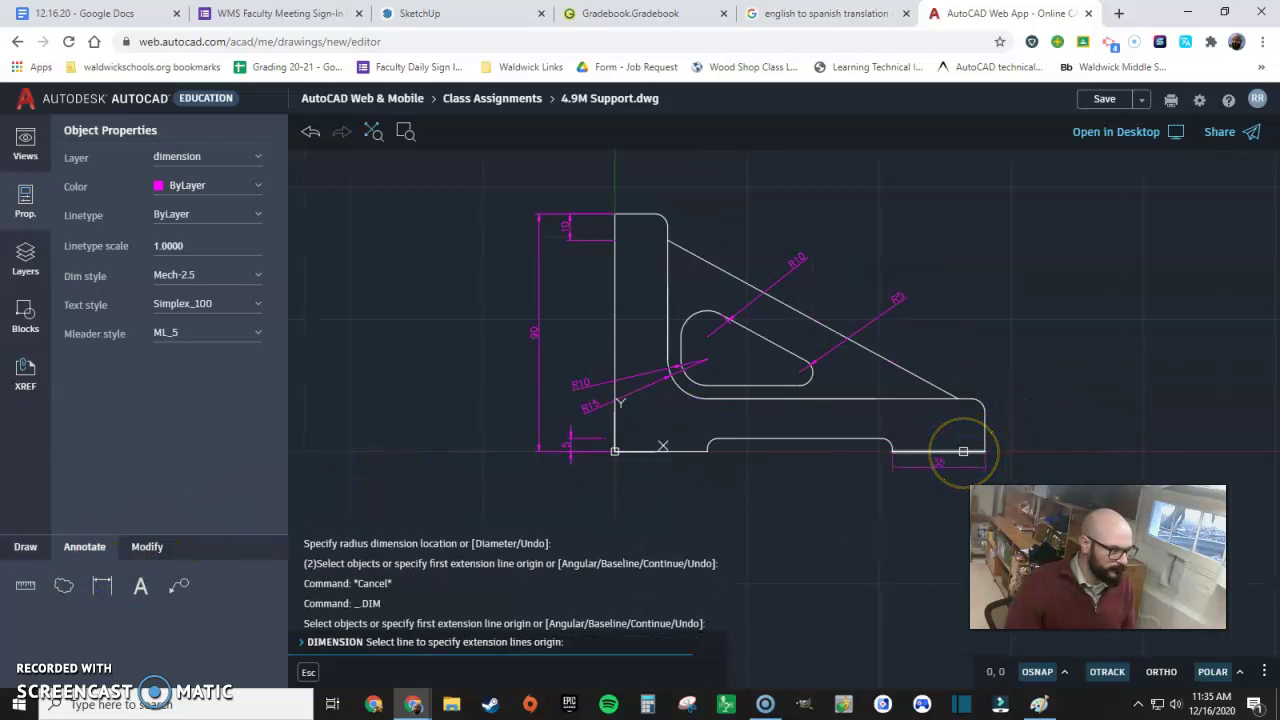
pyautogui.click(963, 451)
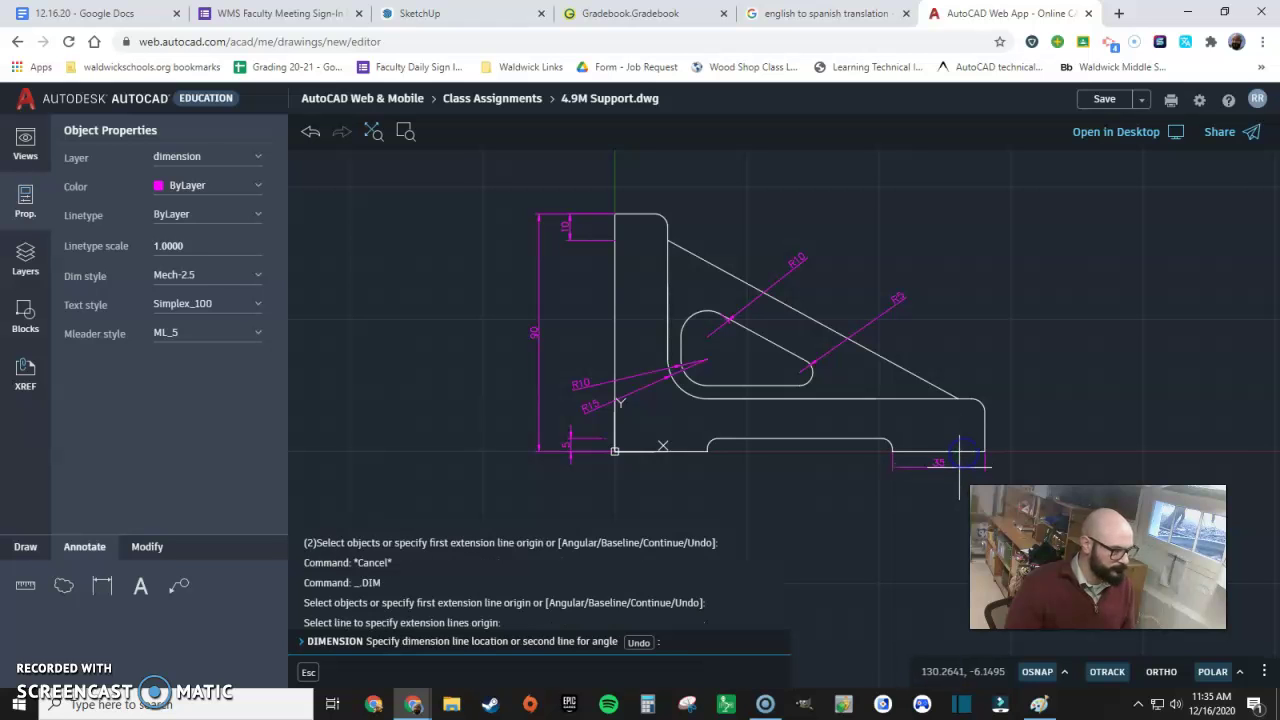
pyautogui.click(955, 485)
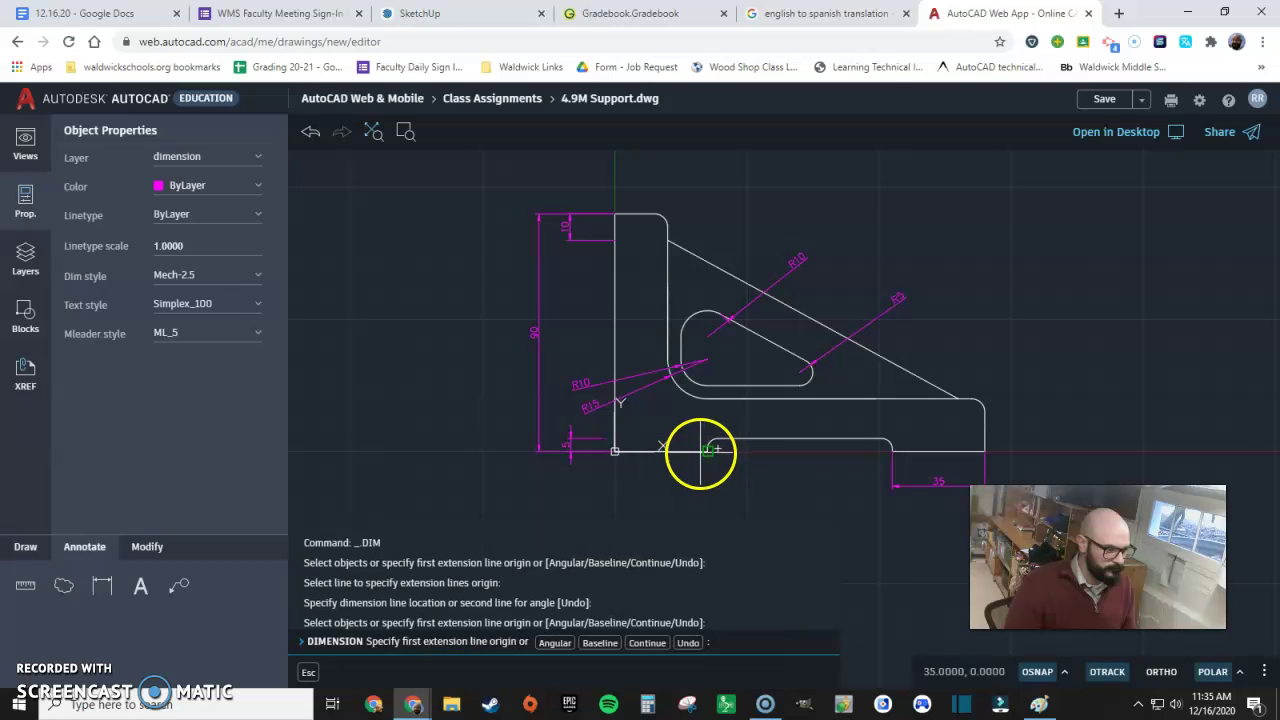
pyautogui.press('Return')
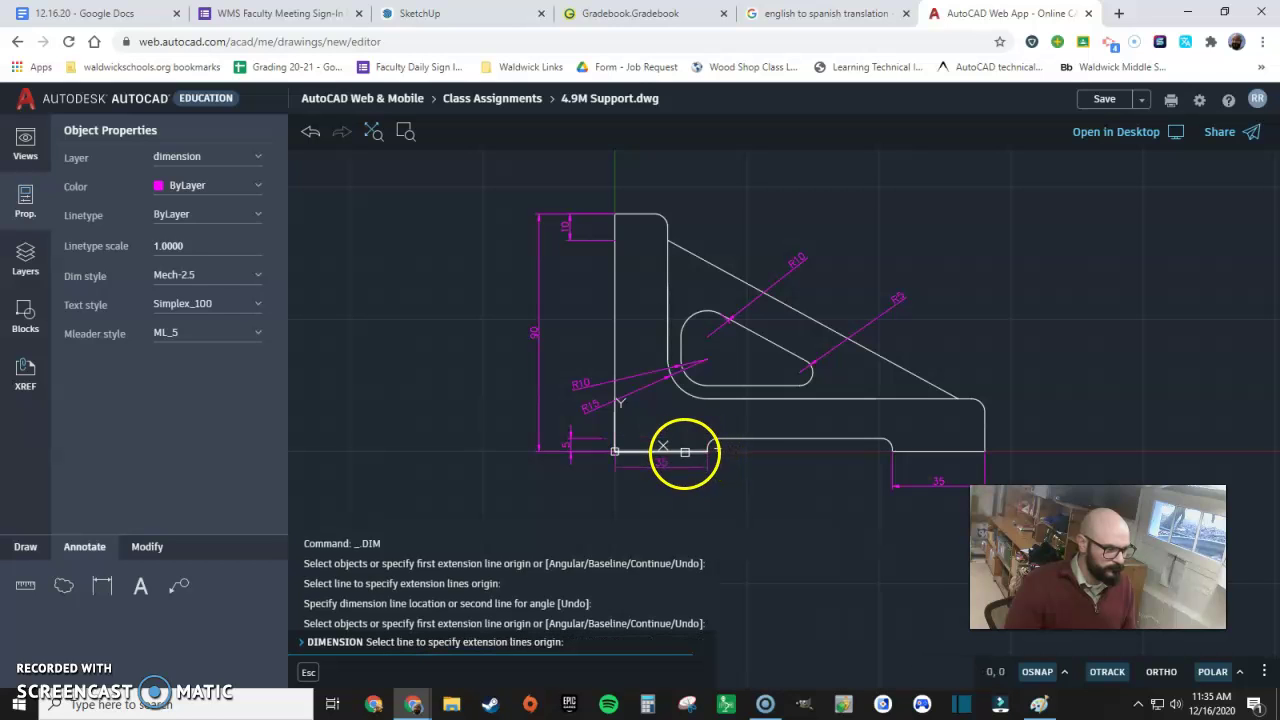
pyautogui.click(684, 452)
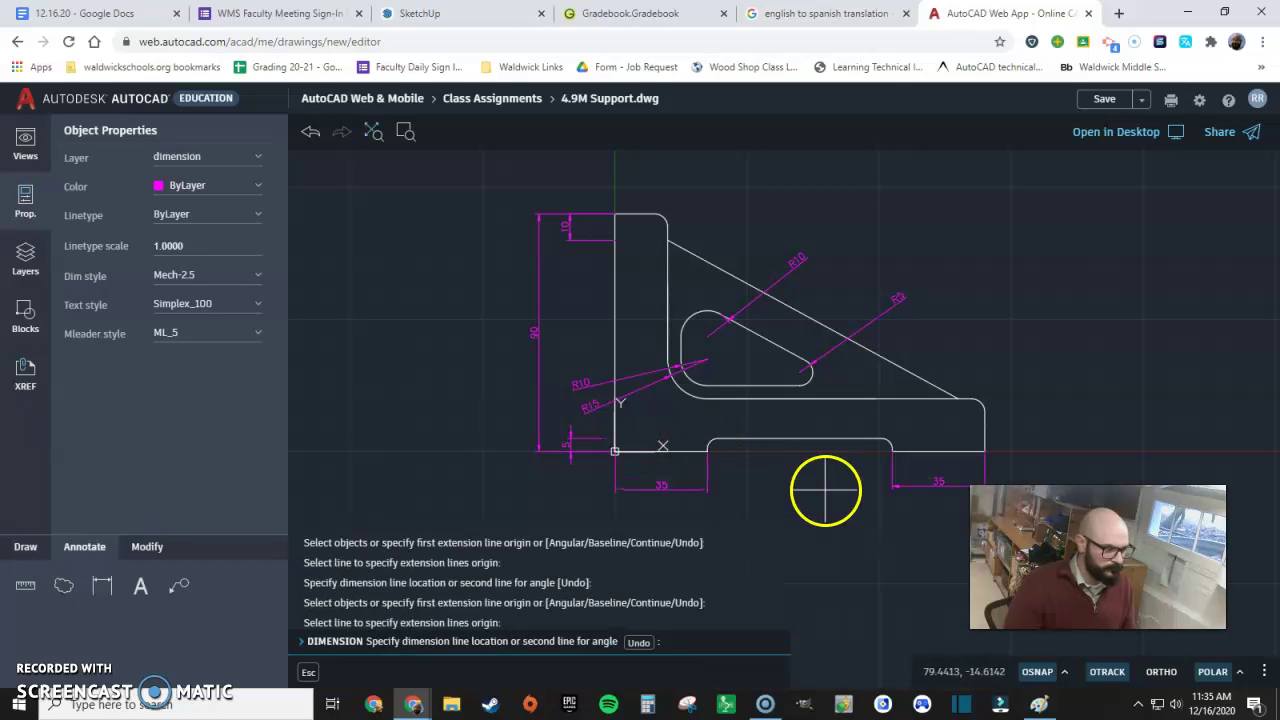
pyautogui.click(708, 487)
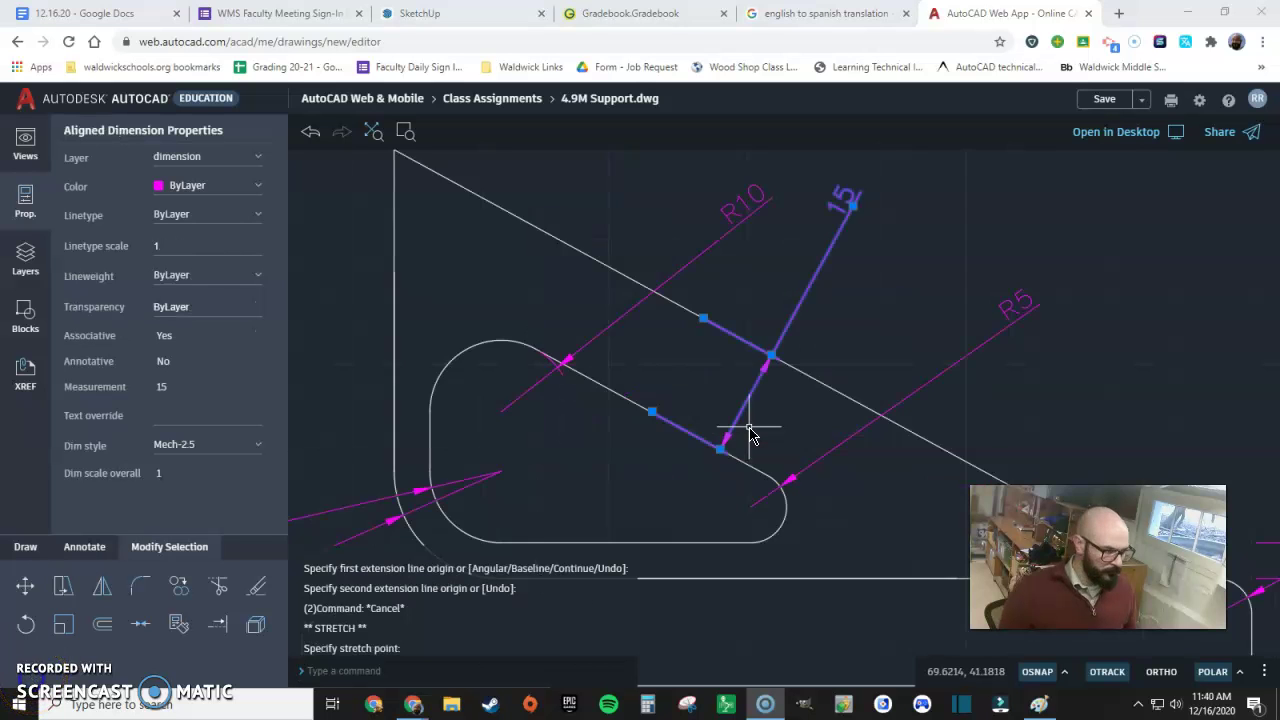
# - Deselect the aligned 15 mm dimension between the cutout and the sloped rib and undo its last relocation
pyautogui.scroll(-3, 757, 440)
pyautogui.scroll(3, 763, 437)
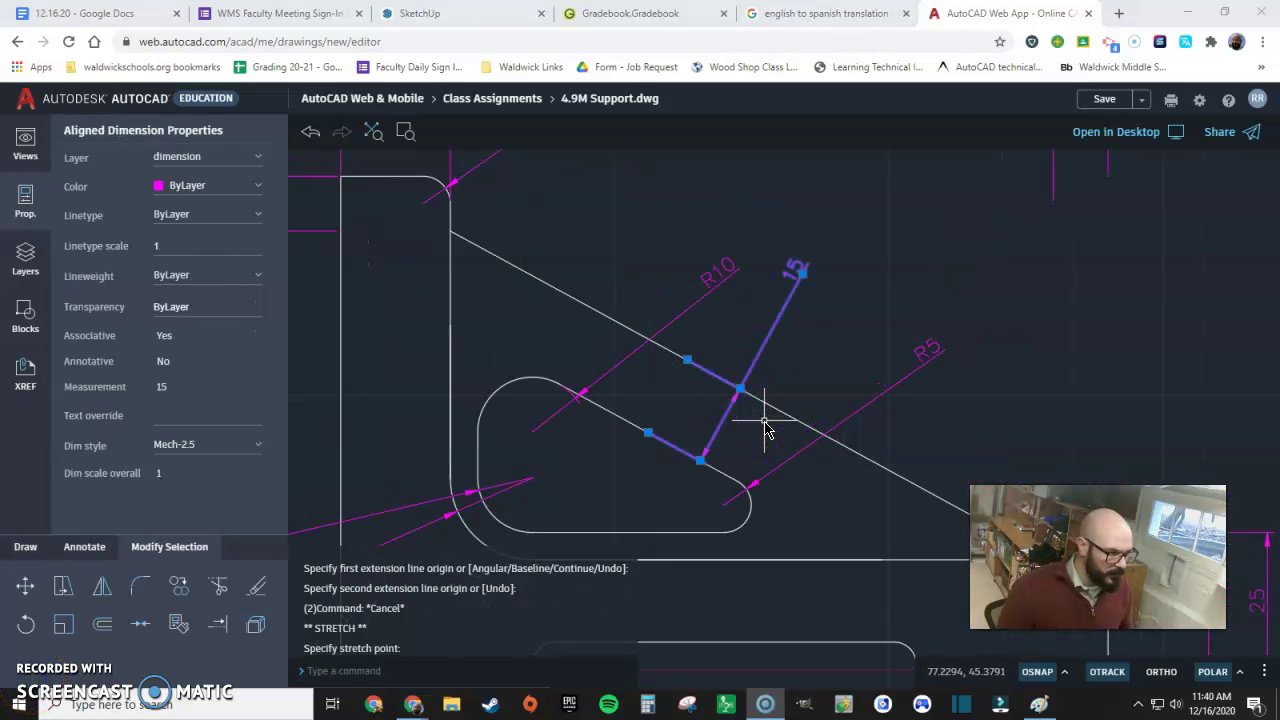
pyautogui.click(800, 343)
pyautogui.scroll(2, 810, 345)
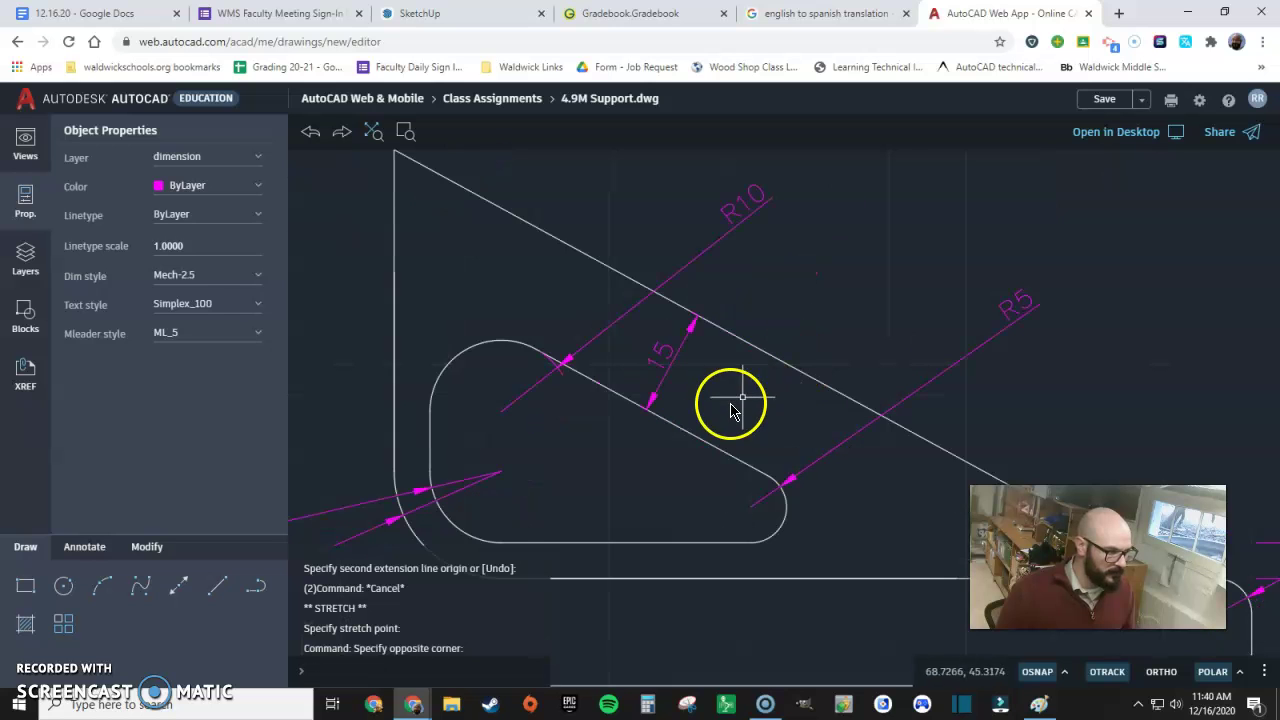
pyautogui.scroll(-3, 731, 406)
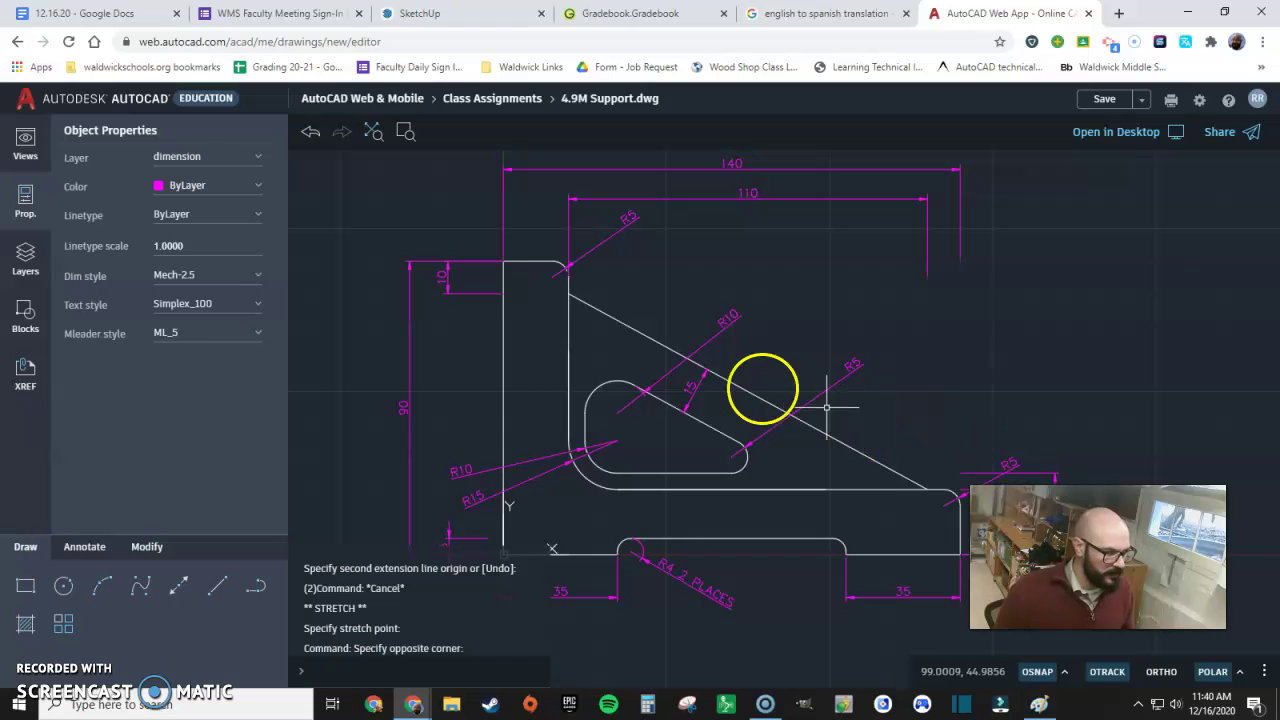
# - Move the aligned 15 mm dimension along the rib so its text sits outside the sloped edge, between the two radius dimensions
pyautogui.click(687, 383)
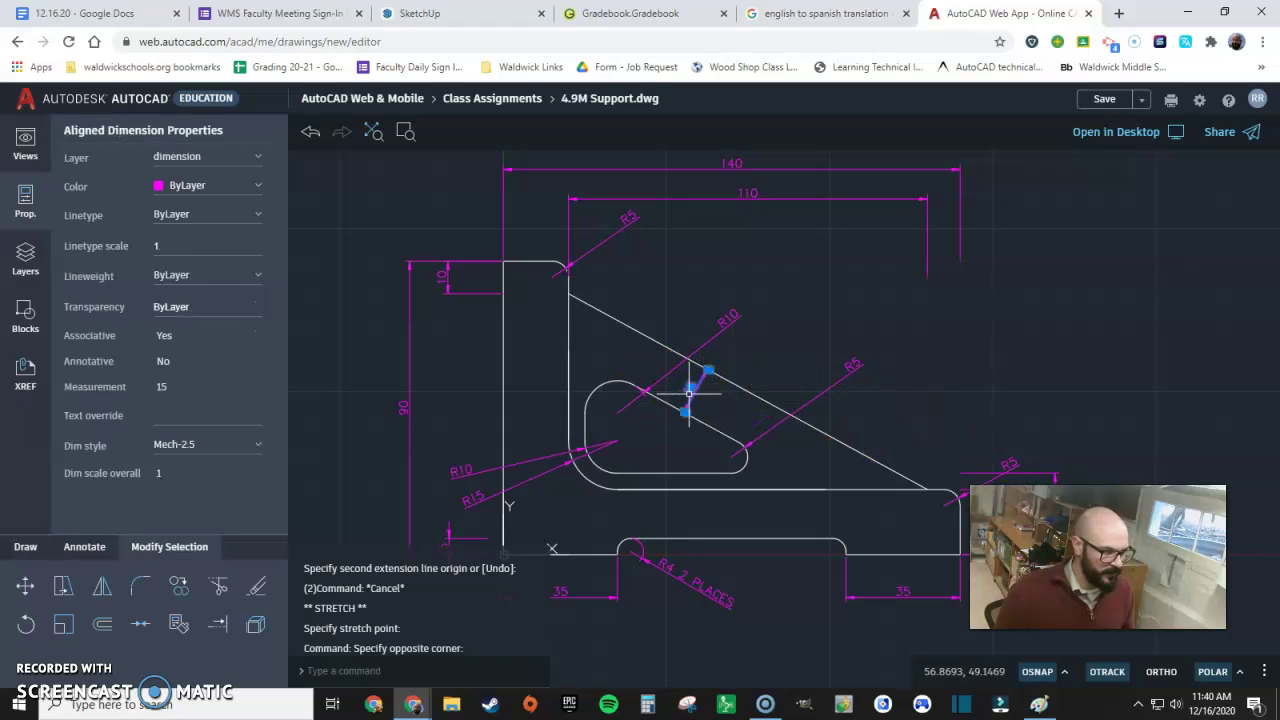
pyautogui.click(690, 387)
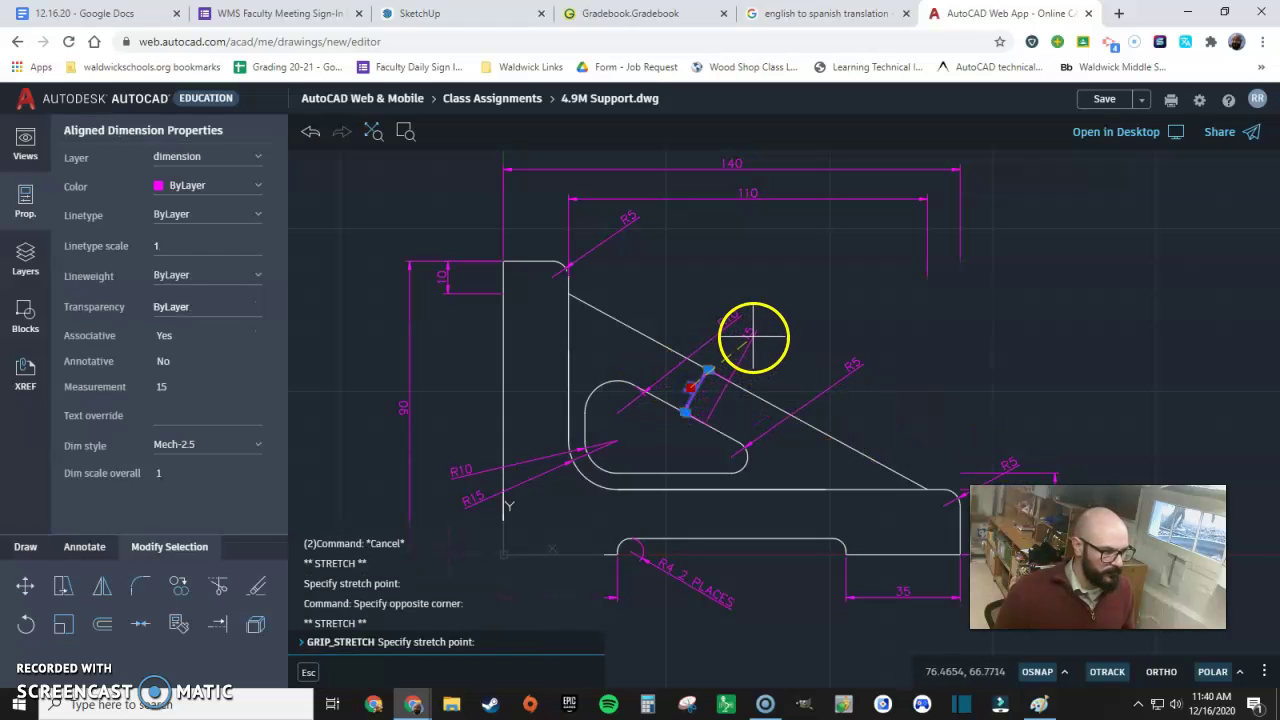
pyautogui.click(757, 343)
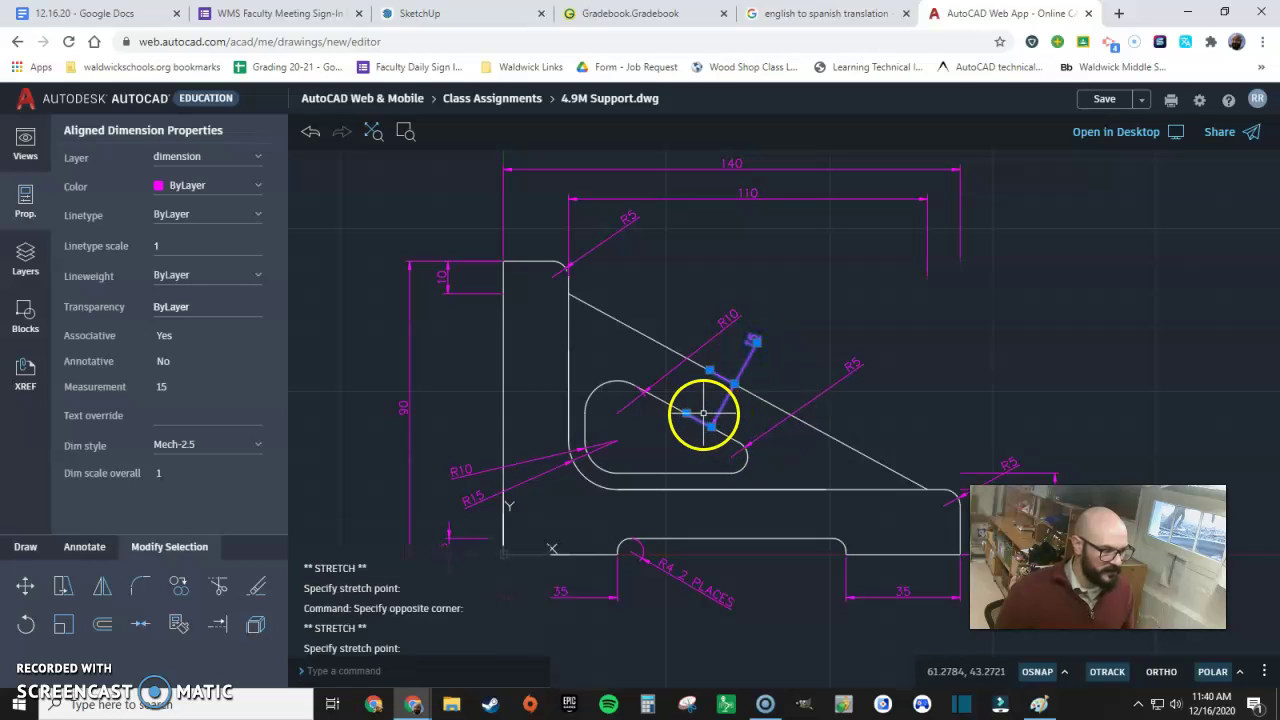
# - Try to shift the extension-line origins of the aligned 15 mm dimension along the cutout and sloped edges, and undo the change
pyautogui.click(690, 413)
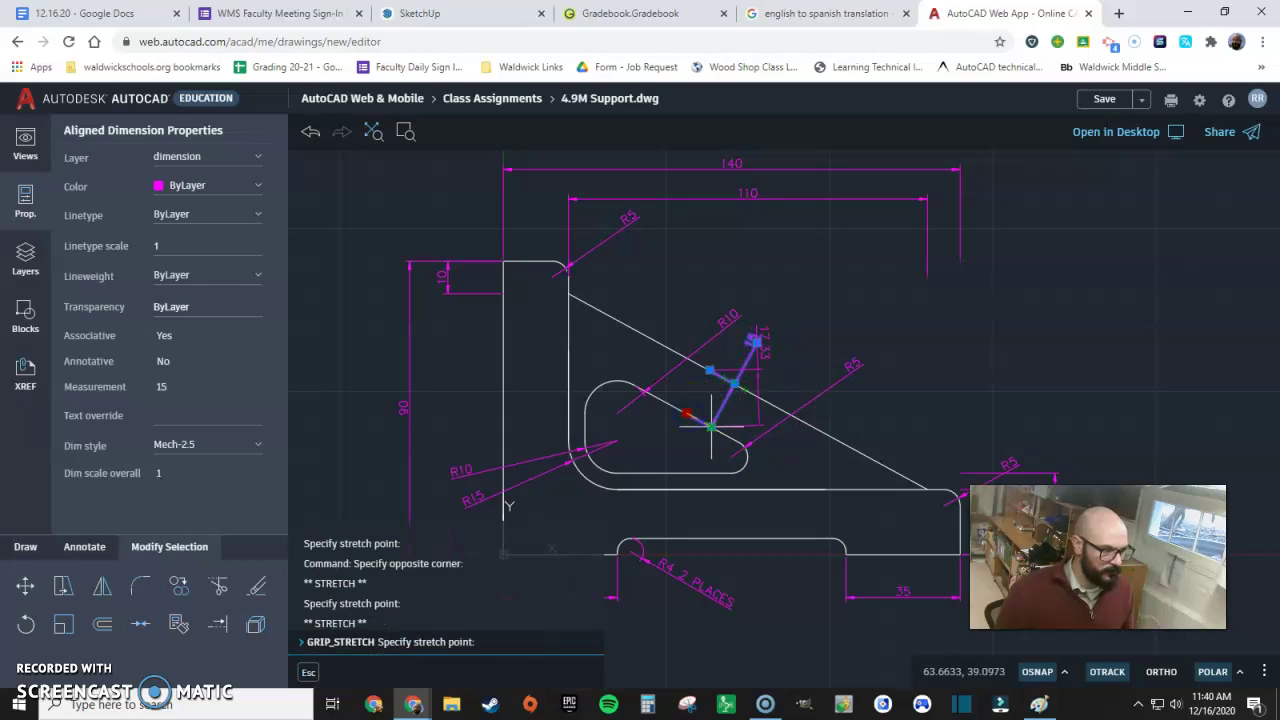
pyautogui.click(711, 426)
pyautogui.click(709, 369)
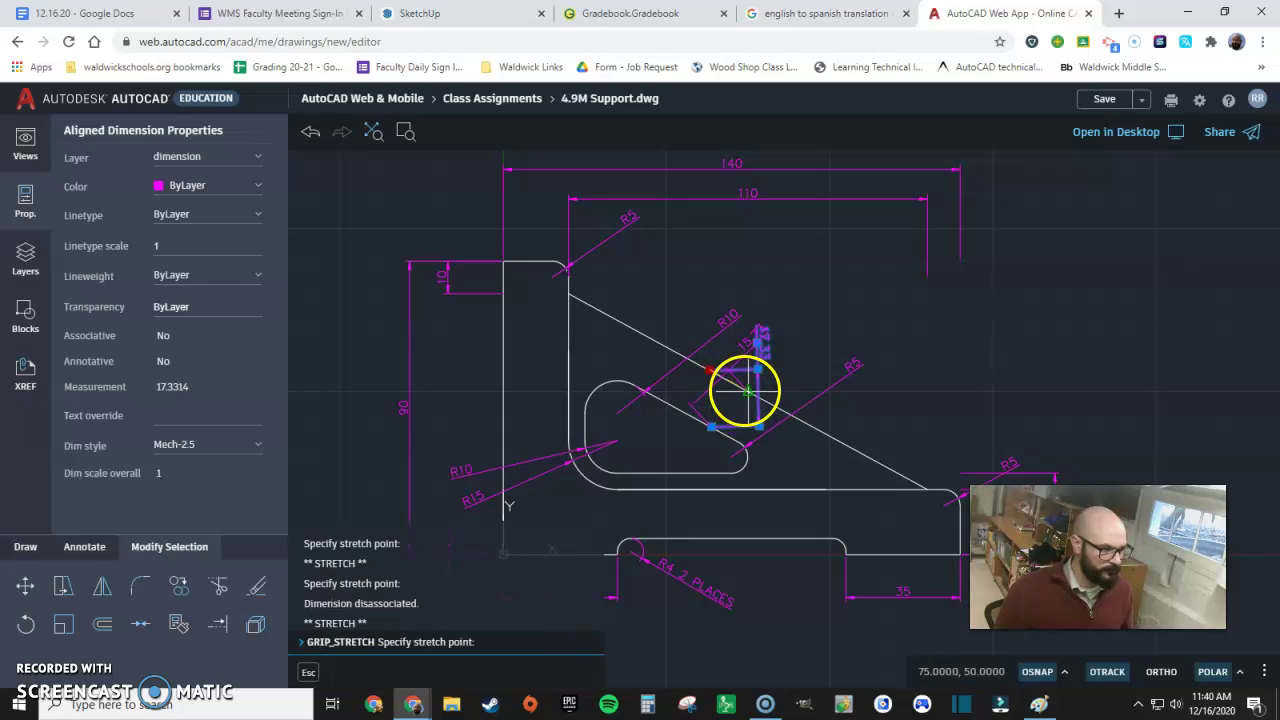
pyautogui.scroll(5, 745, 390)
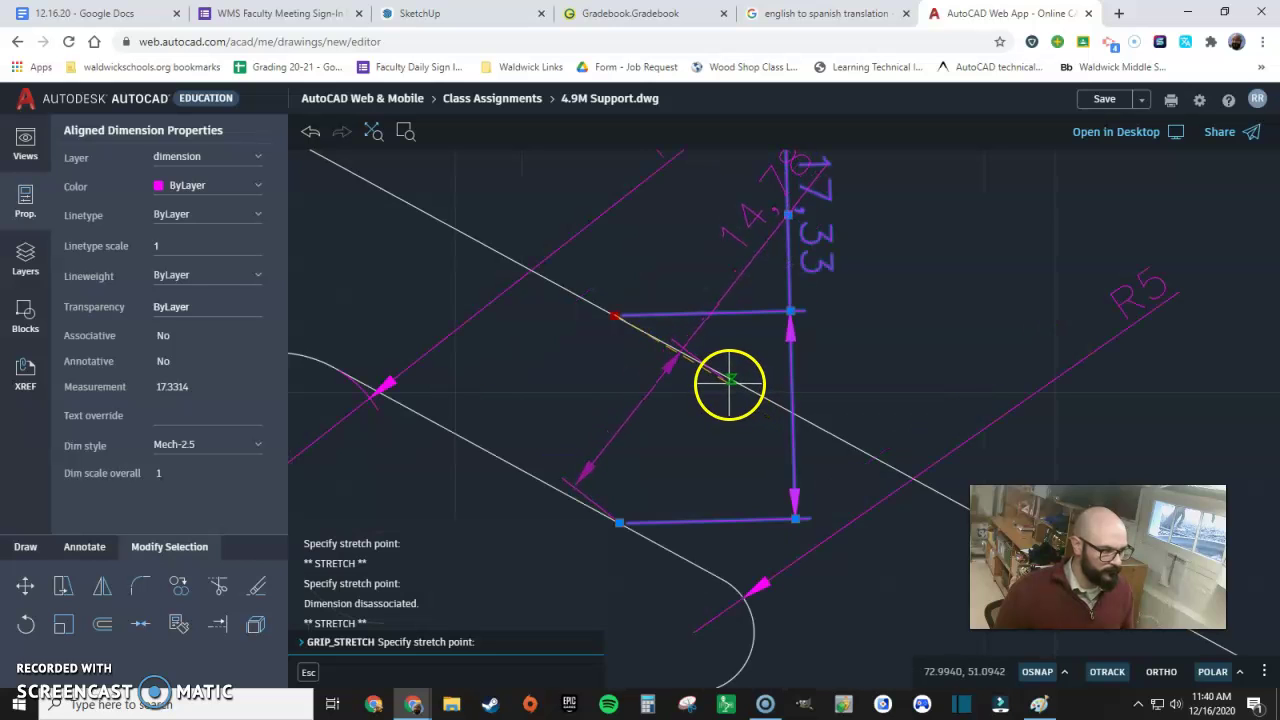
pyautogui.press('Escape')
pyautogui.press('Escape')
pyautogui.hotkey('ctrl', 'z')
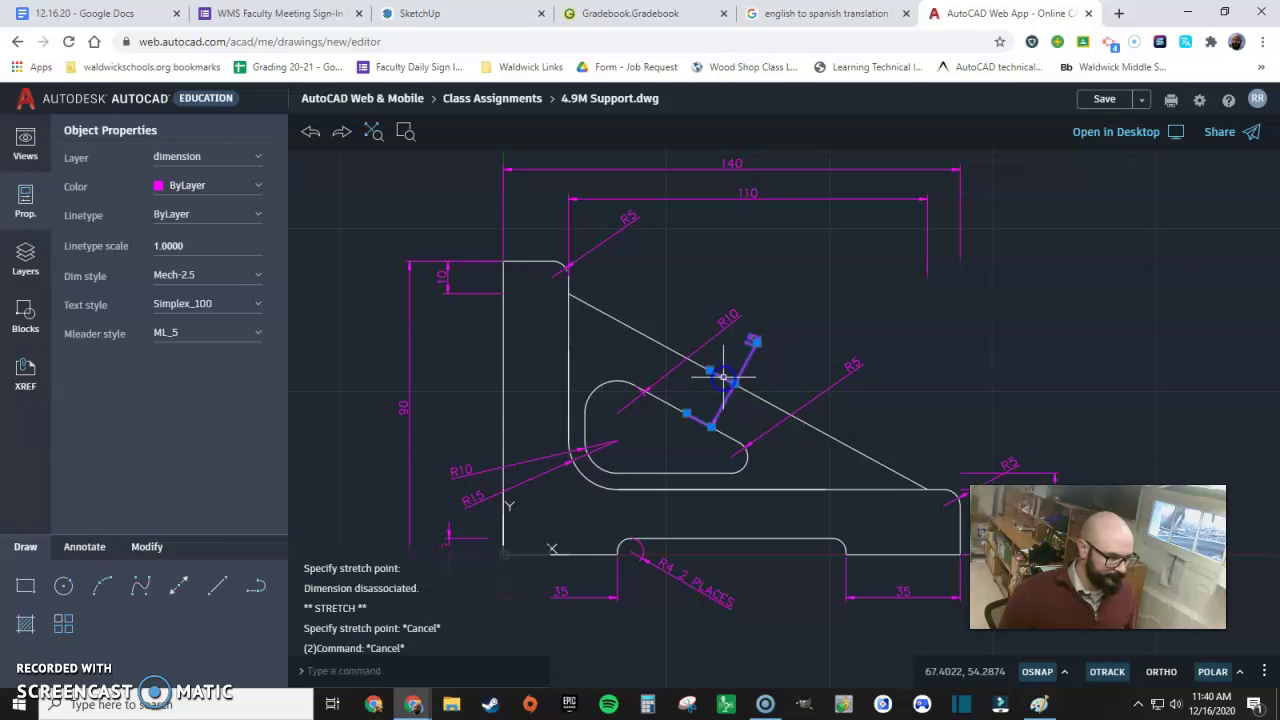
# - Try to shift the aligned 15 mm dimension's origin on the sloped edge to its dimension line, and undo the change
pyautogui.scroll(5, 723, 377)
pyautogui.click(686, 360)
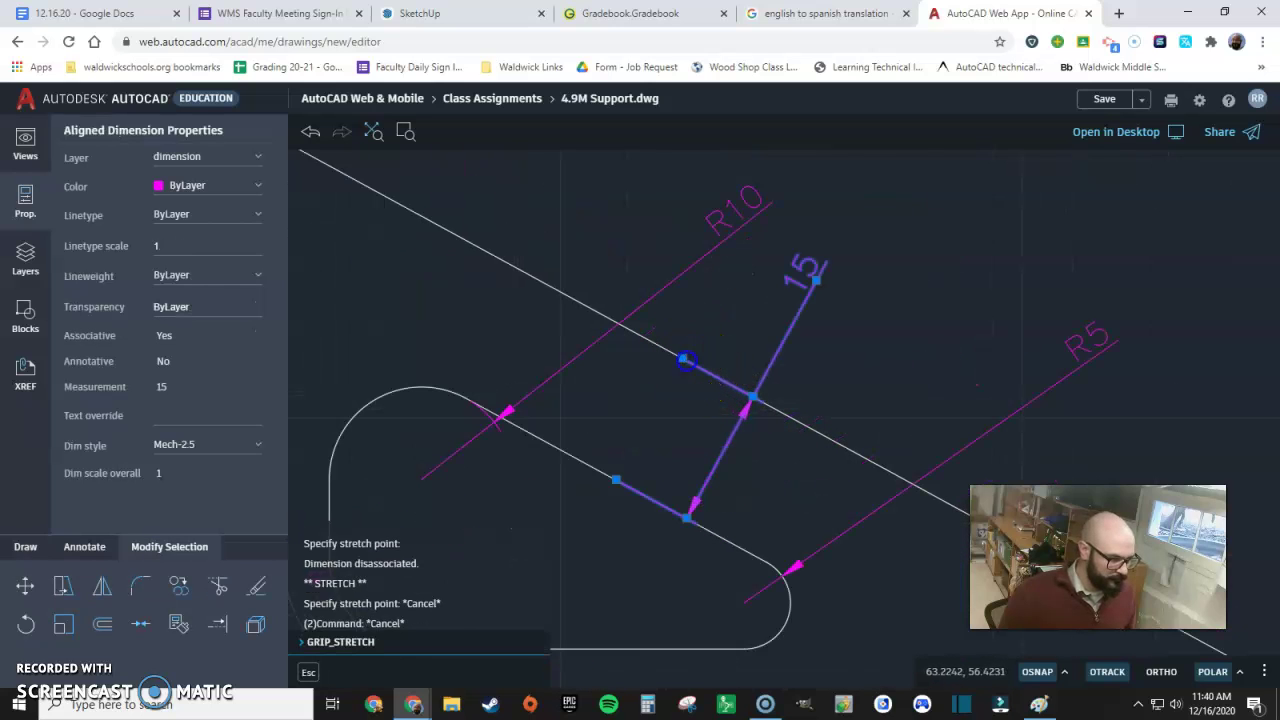
pyautogui.click(750, 397)
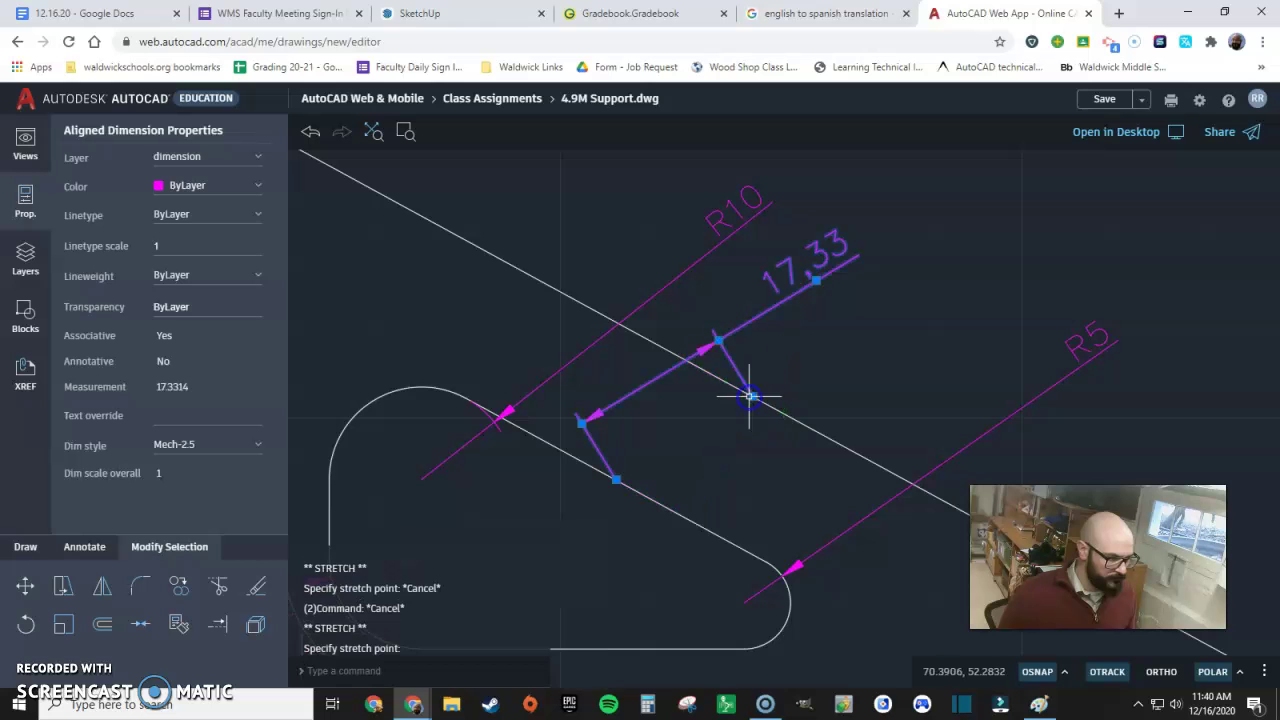
pyautogui.click(617, 480)
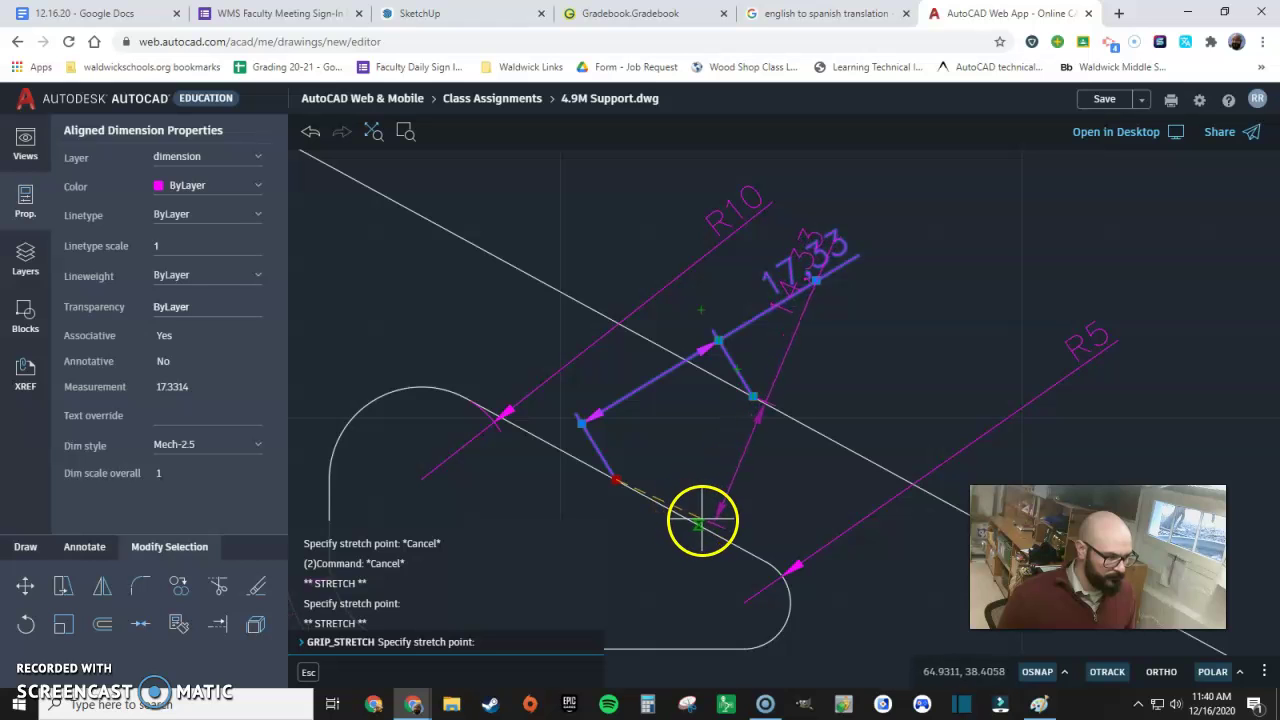
pyautogui.press('Escape')
pyautogui.press('Escape')
pyautogui.hotkey('ctrl', 'z')
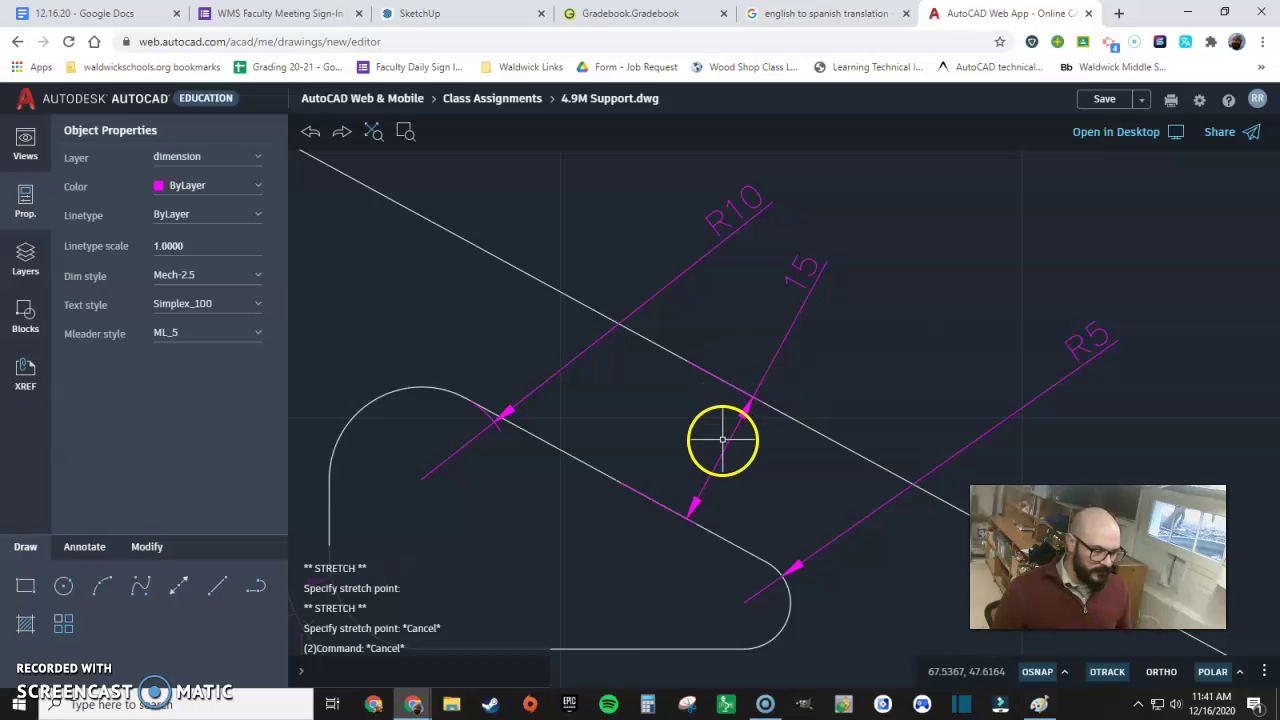
# - Dimension the horizontal gap between the upright's inner edge and the cutout's nearest vertical edge
pyautogui.scroll(-5, 563, 546)
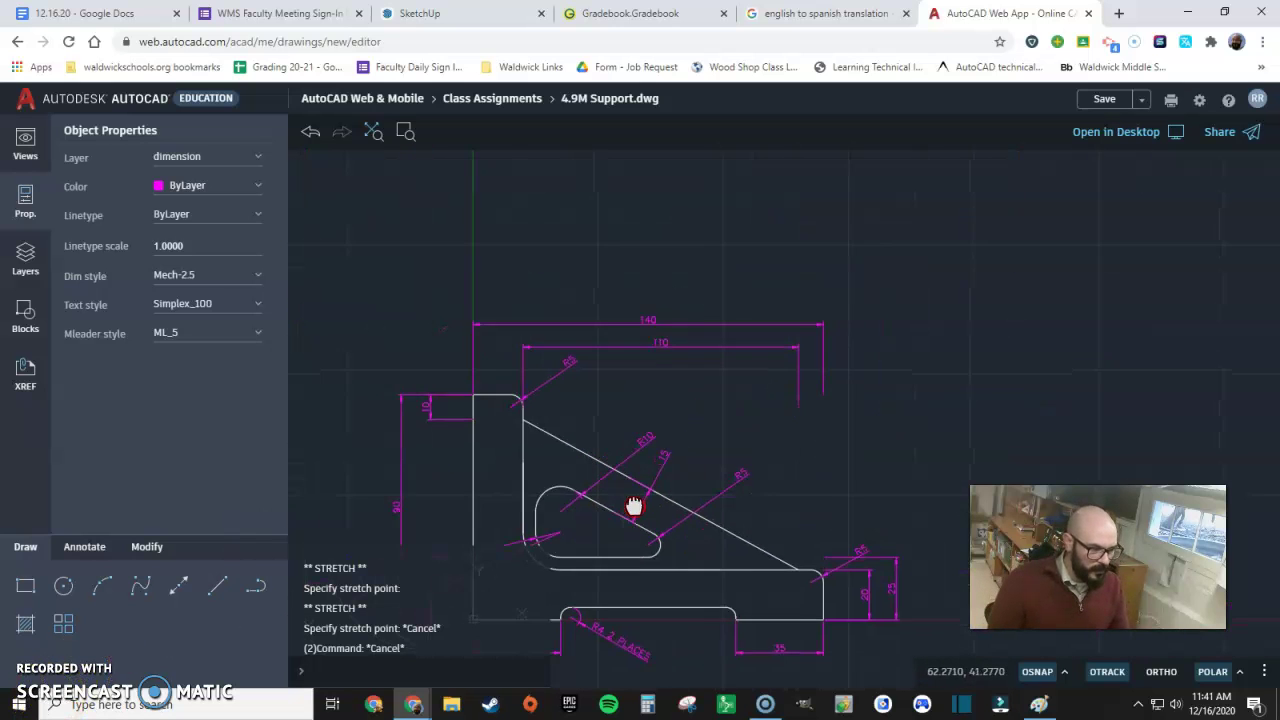
pyautogui.moveTo(665, 457); pyautogui.dragTo(714, 431, button='middle')
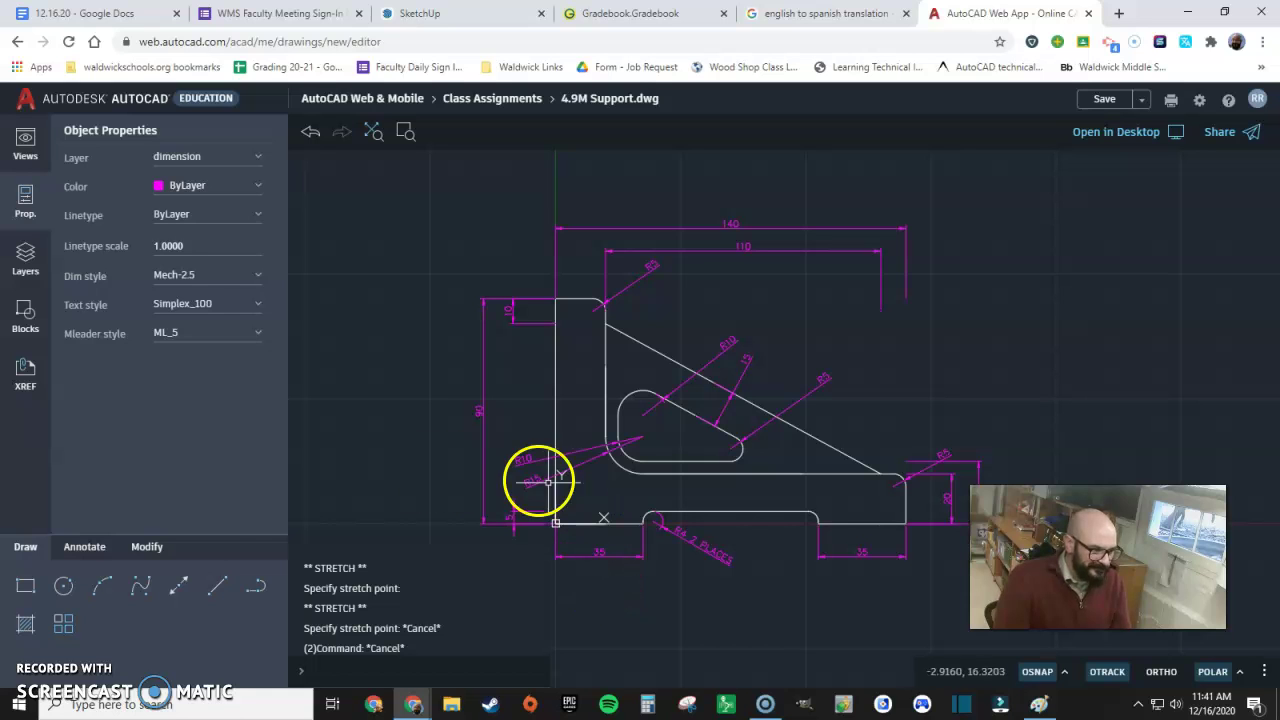
pyautogui.click(177, 586)
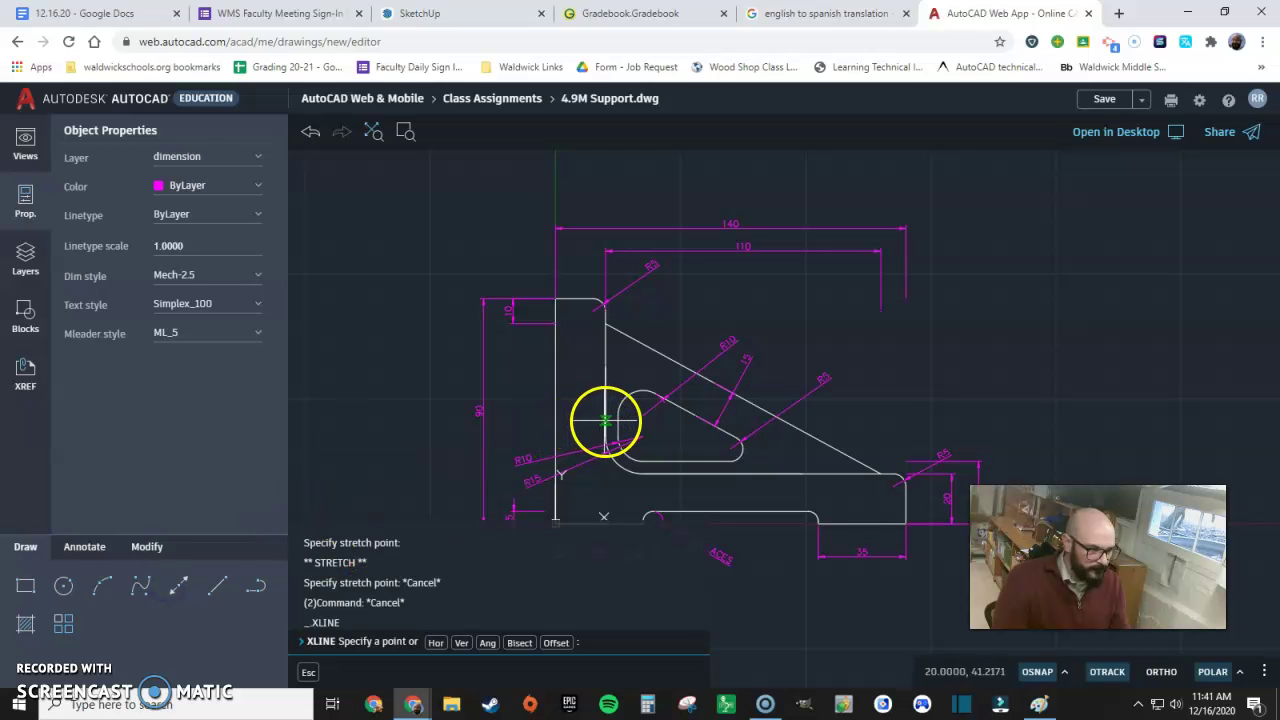
pyautogui.click(84, 546)
pyautogui.click(100, 588)
pyautogui.click(605, 417)
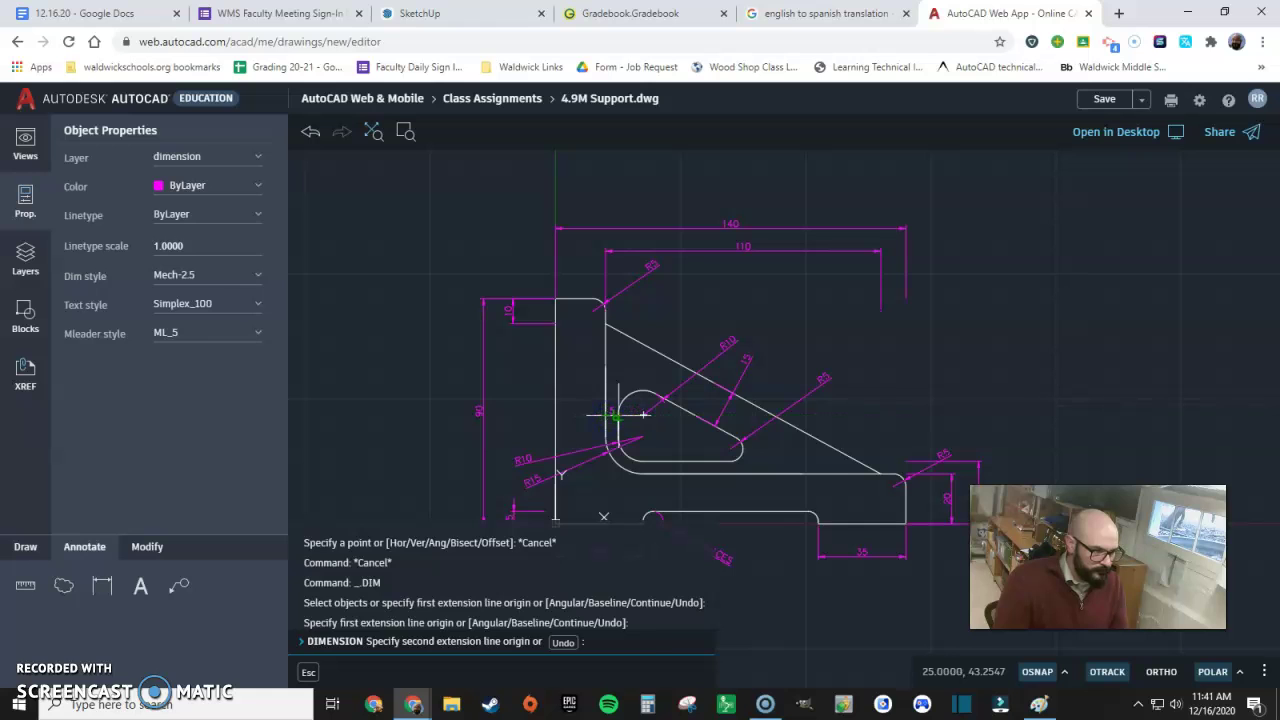
pyautogui.click(618, 415)
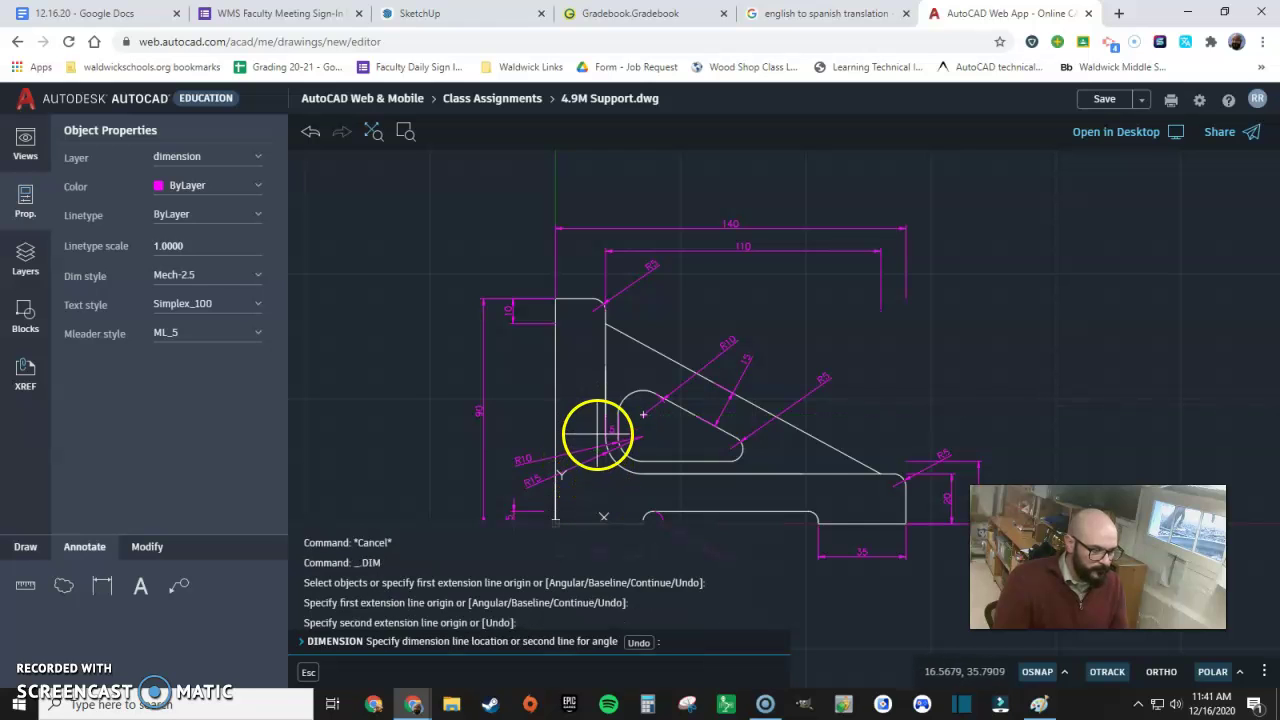
pyautogui.click(611, 425)
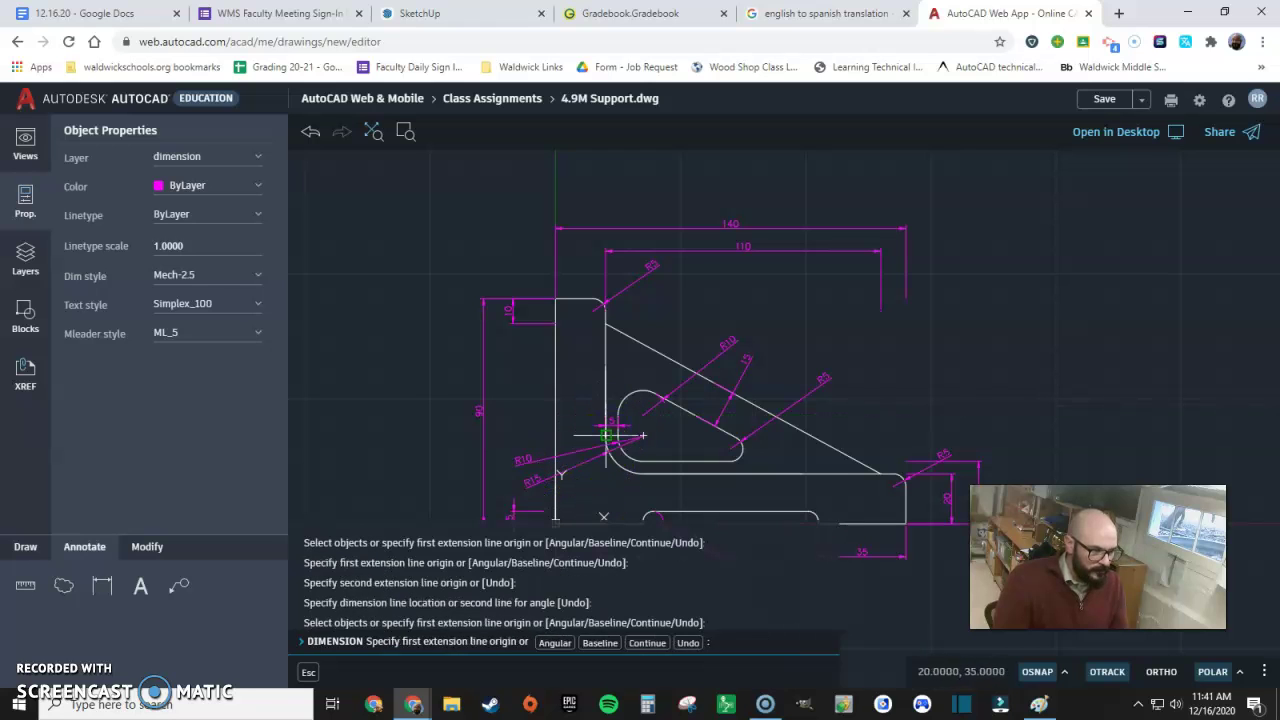
pyautogui.scroll(3, 650, 460)
pyautogui.press('Escape')
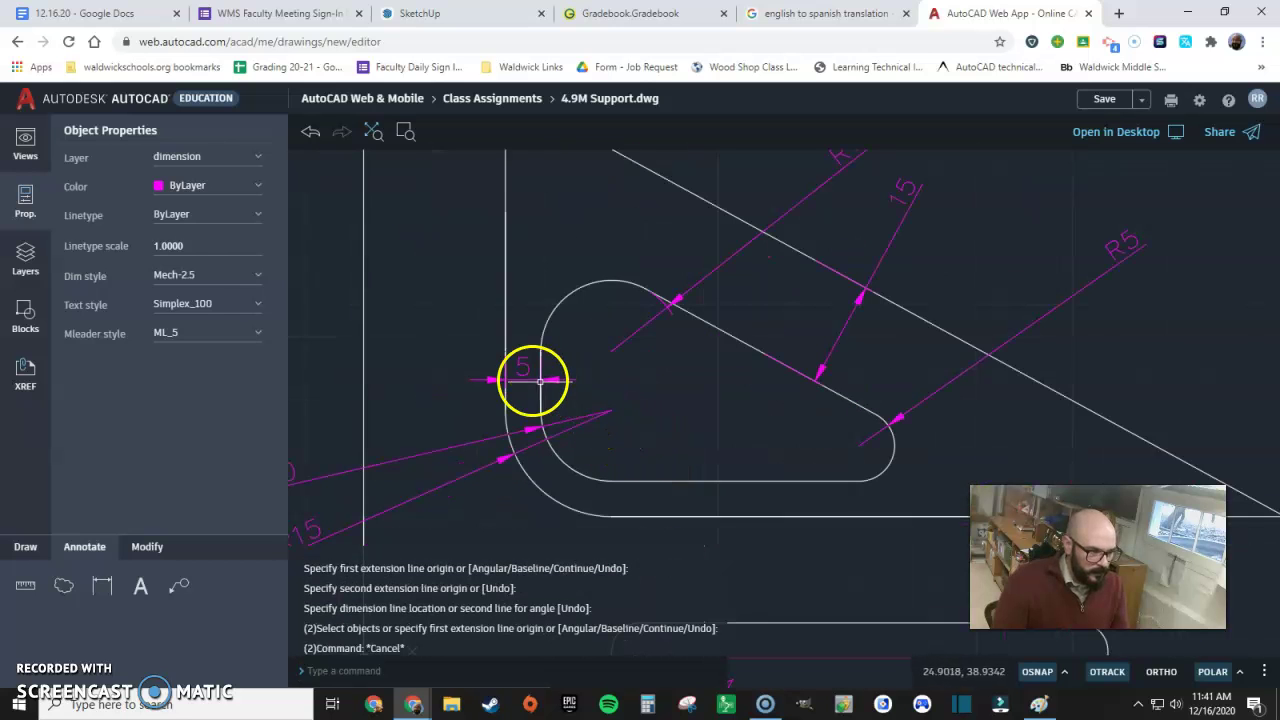
# - Move the text of the gap dimension beside the cutout horizontally so it sits outside the upright's outer edge
pyautogui.click(522, 377)
pyautogui.click(522, 366)
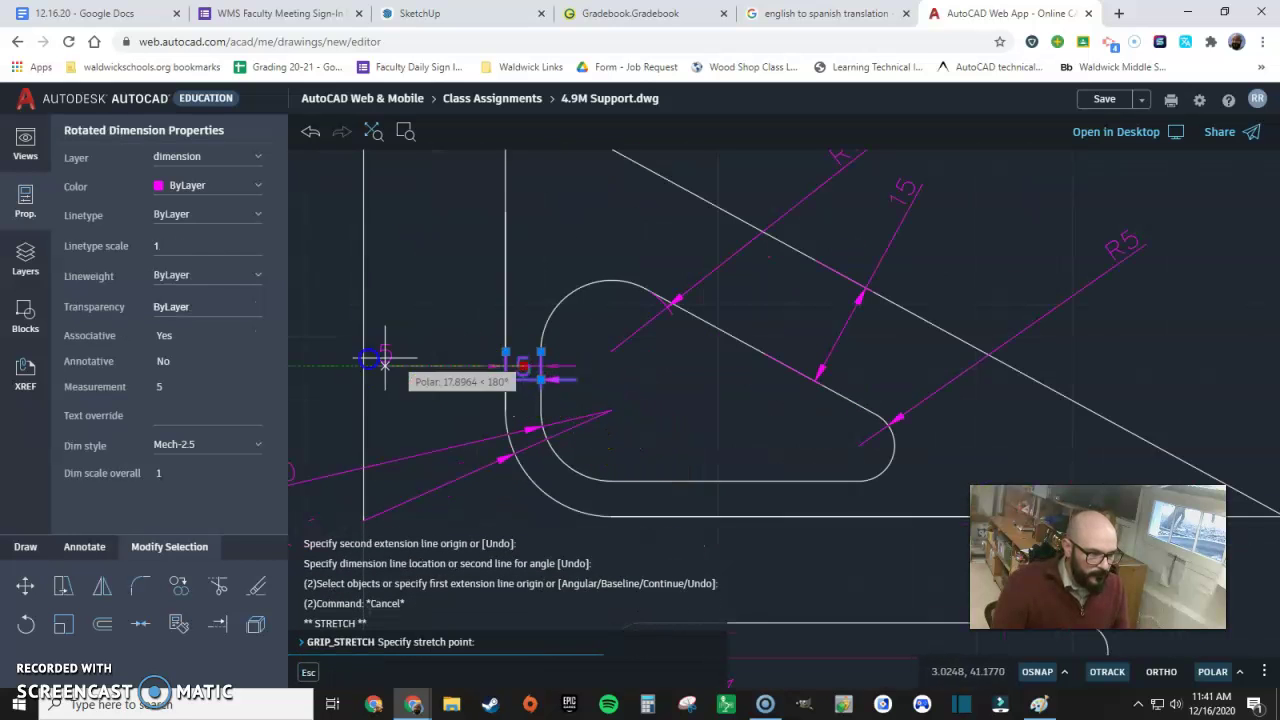
pyautogui.click(316, 366)
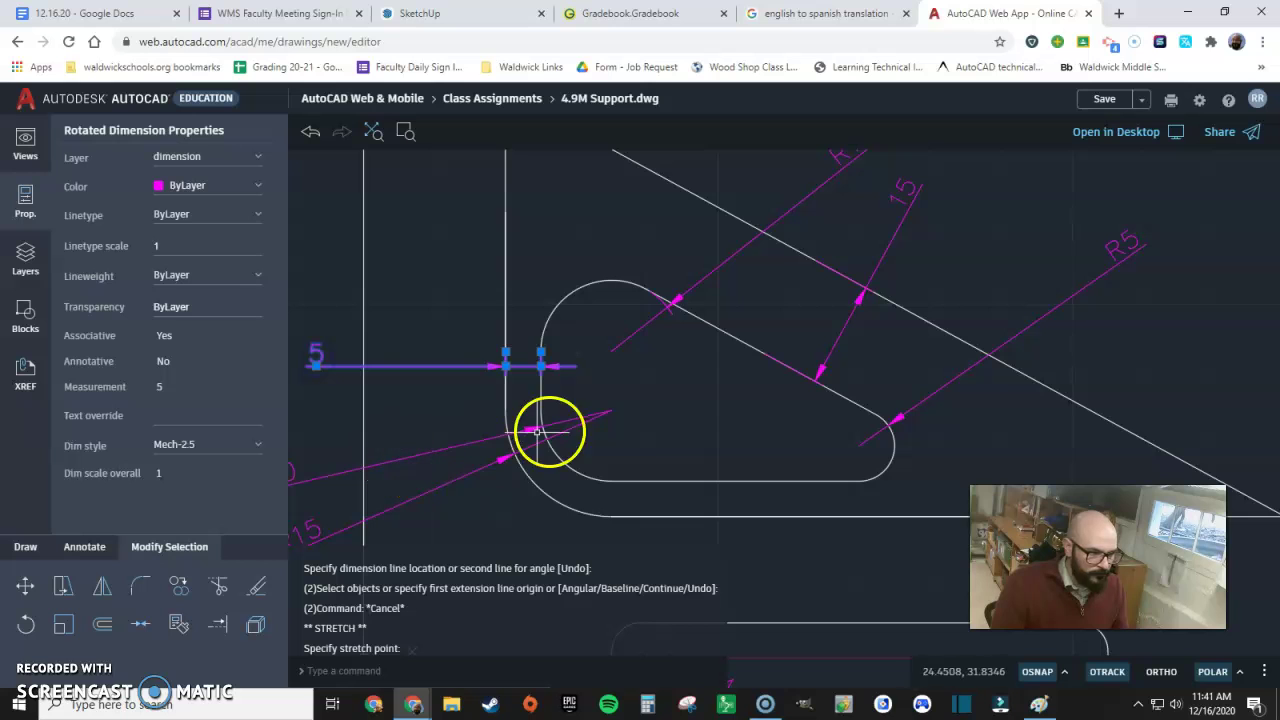
pyautogui.scroll(-5, 649, 429)
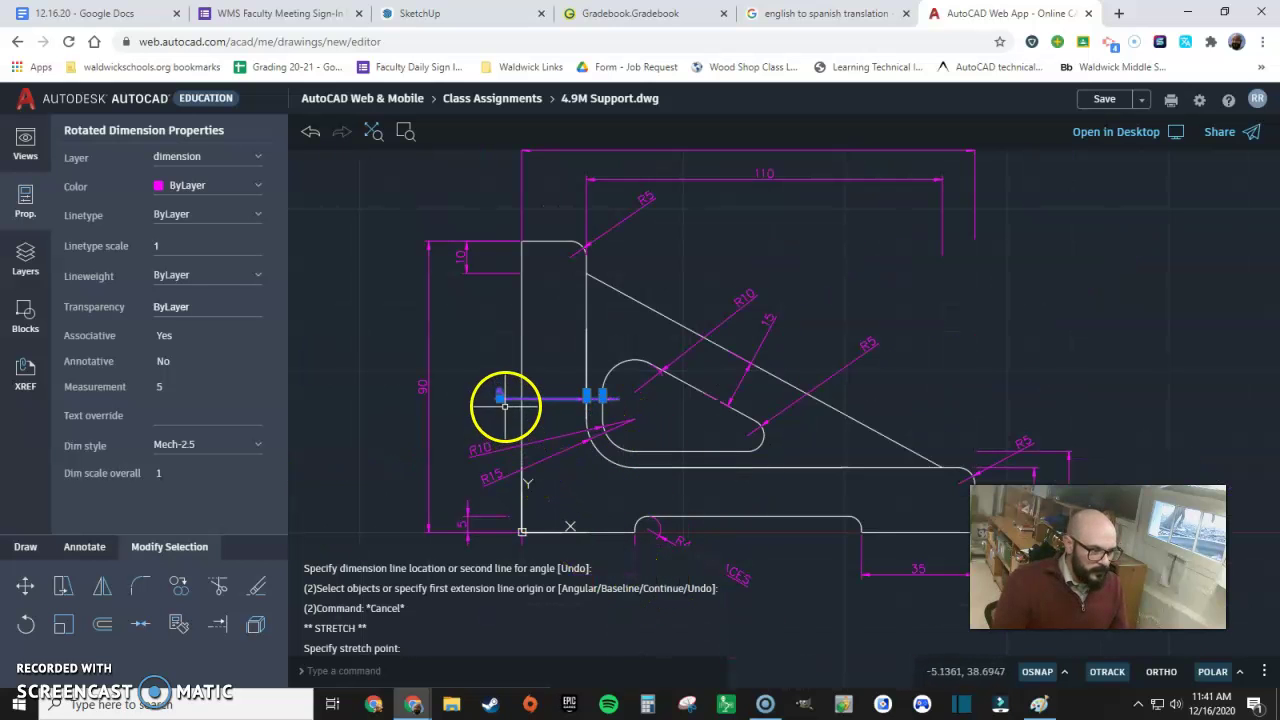
pyautogui.press('Escape')
# - Open Layout1, zoom the viewport's contents to the drawing extents, and return to paper space
pyautogui.scroll(-3, 568, 456)
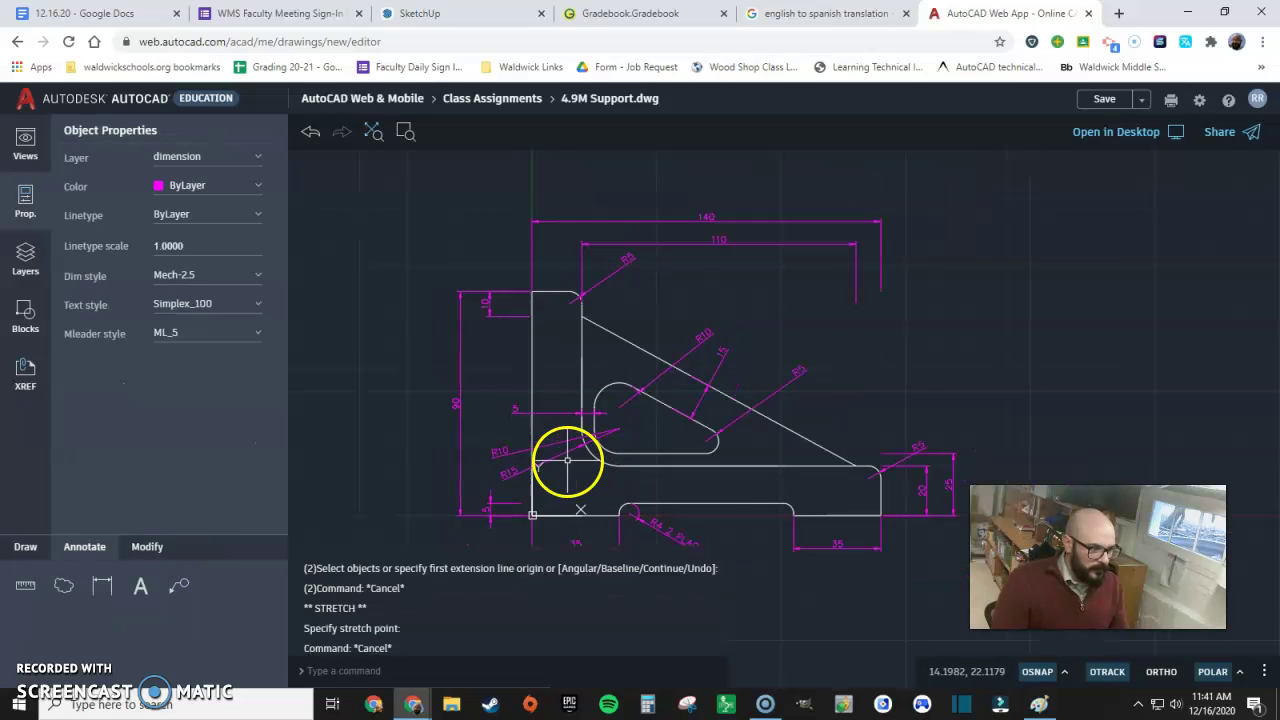
pyautogui.moveTo(671, 523); pyautogui.dragTo(703, 490, button='middle')
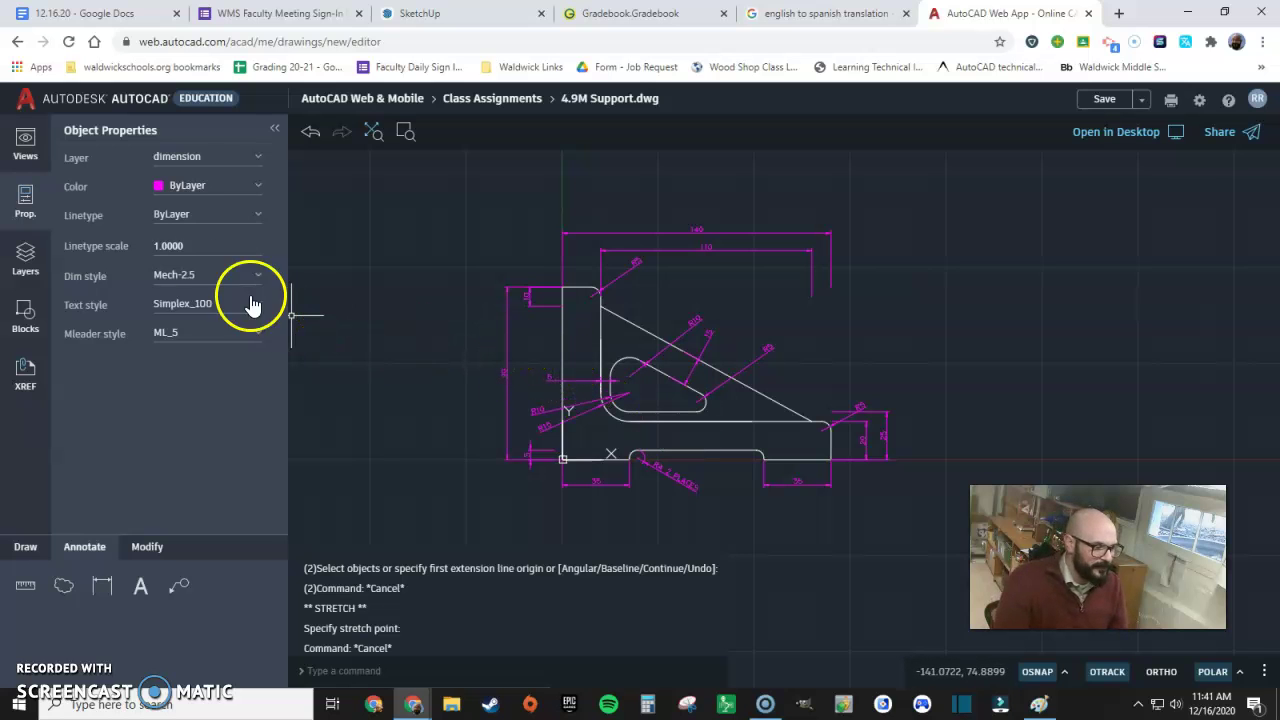
pyautogui.click(27, 145)
pyautogui.click(160, 182)
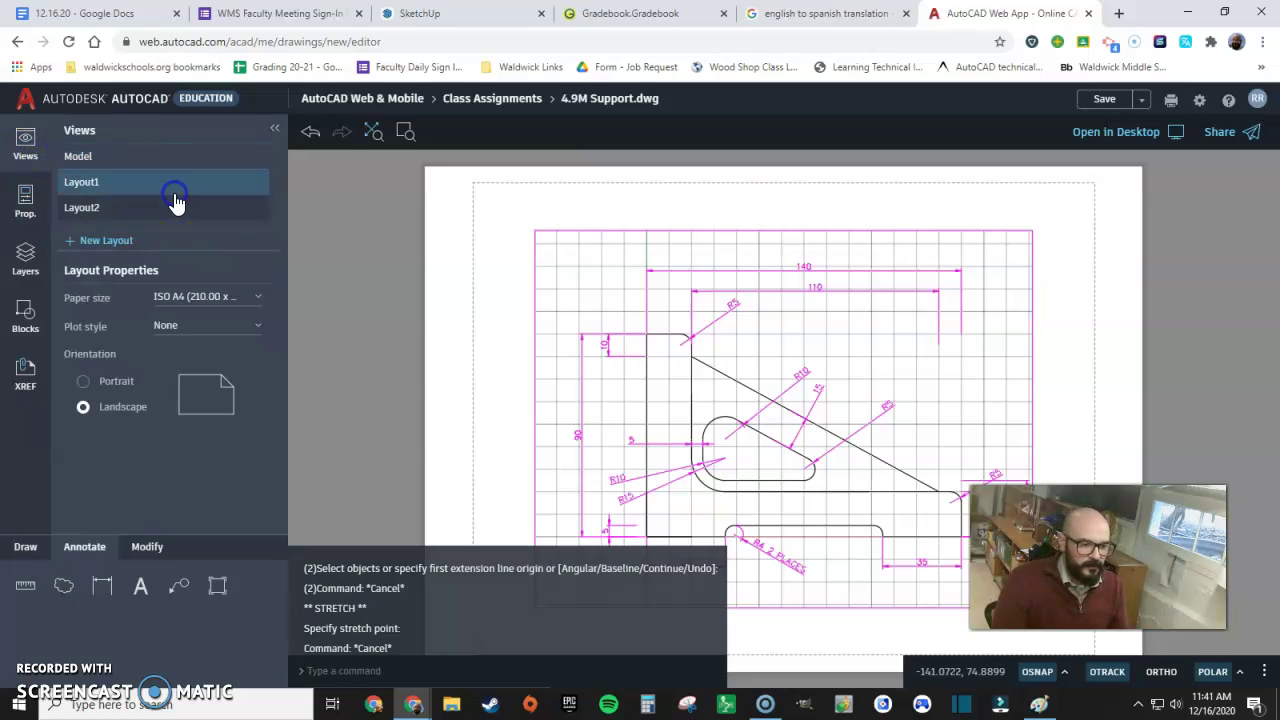
pyautogui.click(553, 365)
pyautogui.click(553, 364)
pyautogui.doubleClick(553, 364)
pyautogui.click(375, 135)
pyautogui.doubleClick(472, 332)
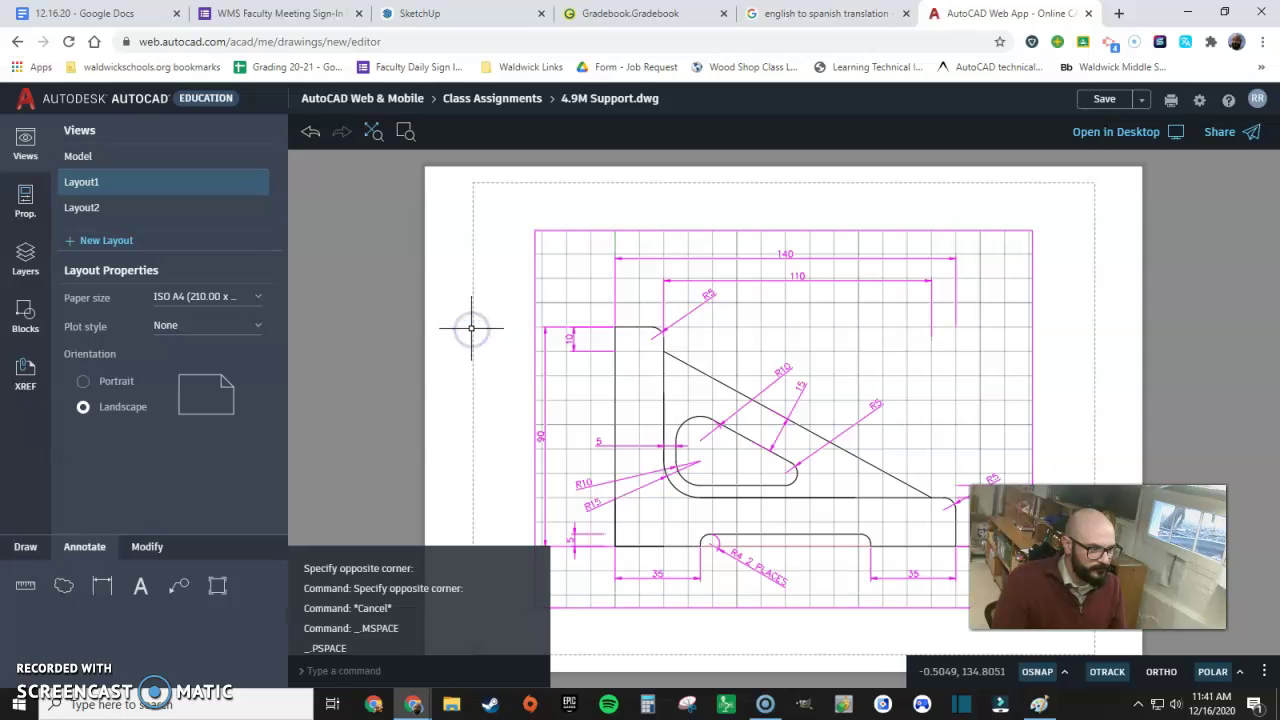
pyautogui.scroll(-2, 494, 370)
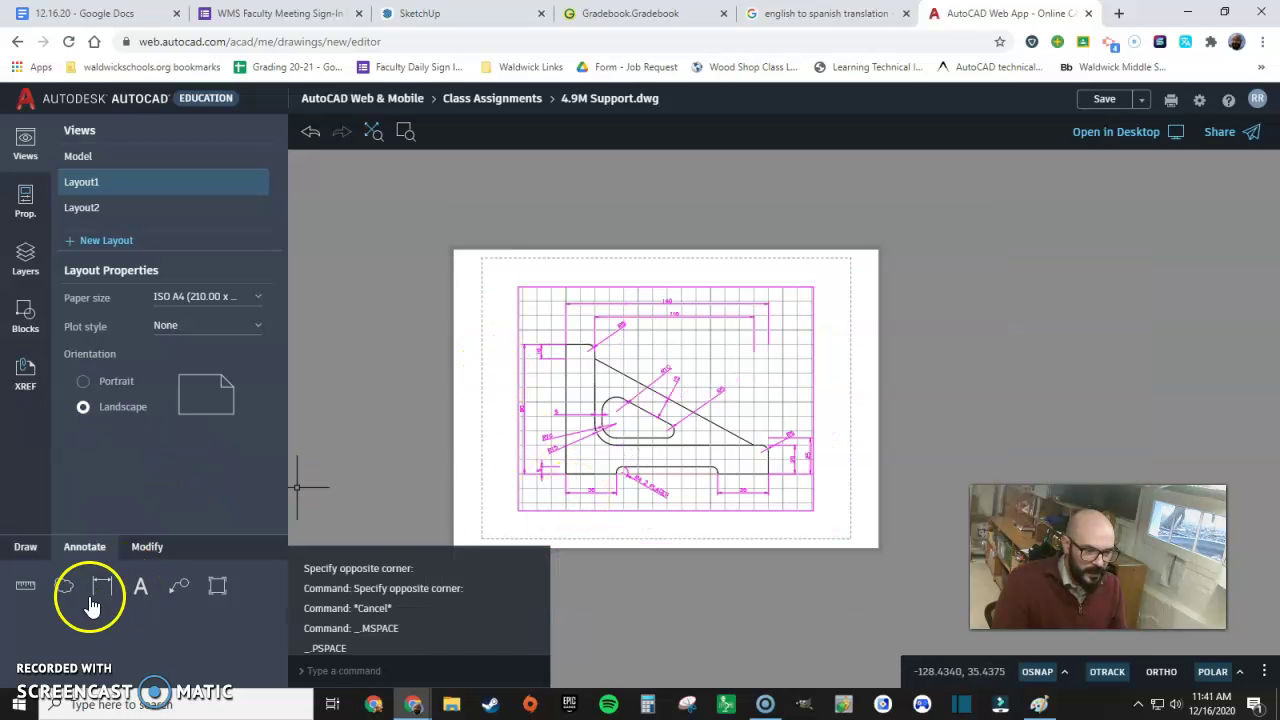
pyautogui.click(141, 586)
pyautogui.click(721, 524)
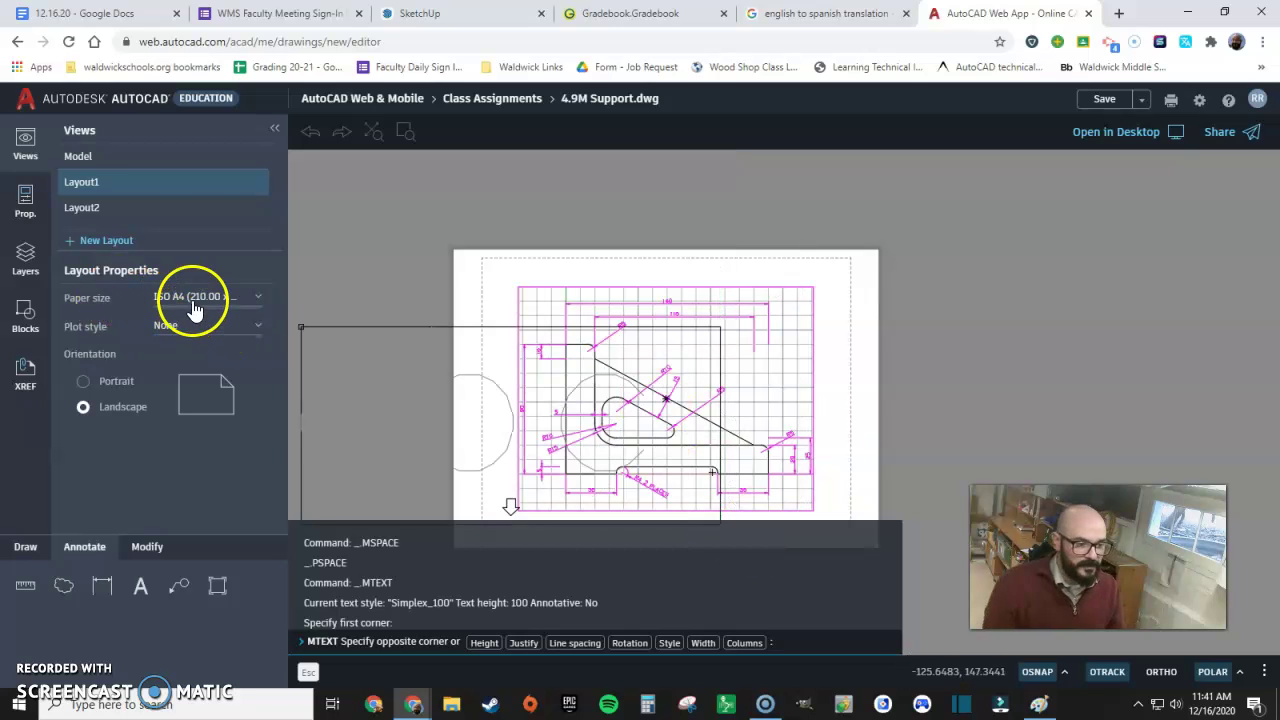
# - Set the current text style to Simplex_3.5 and leave the unfinished text command
pyautogui.click(25, 258)
pyautogui.click(25, 202)
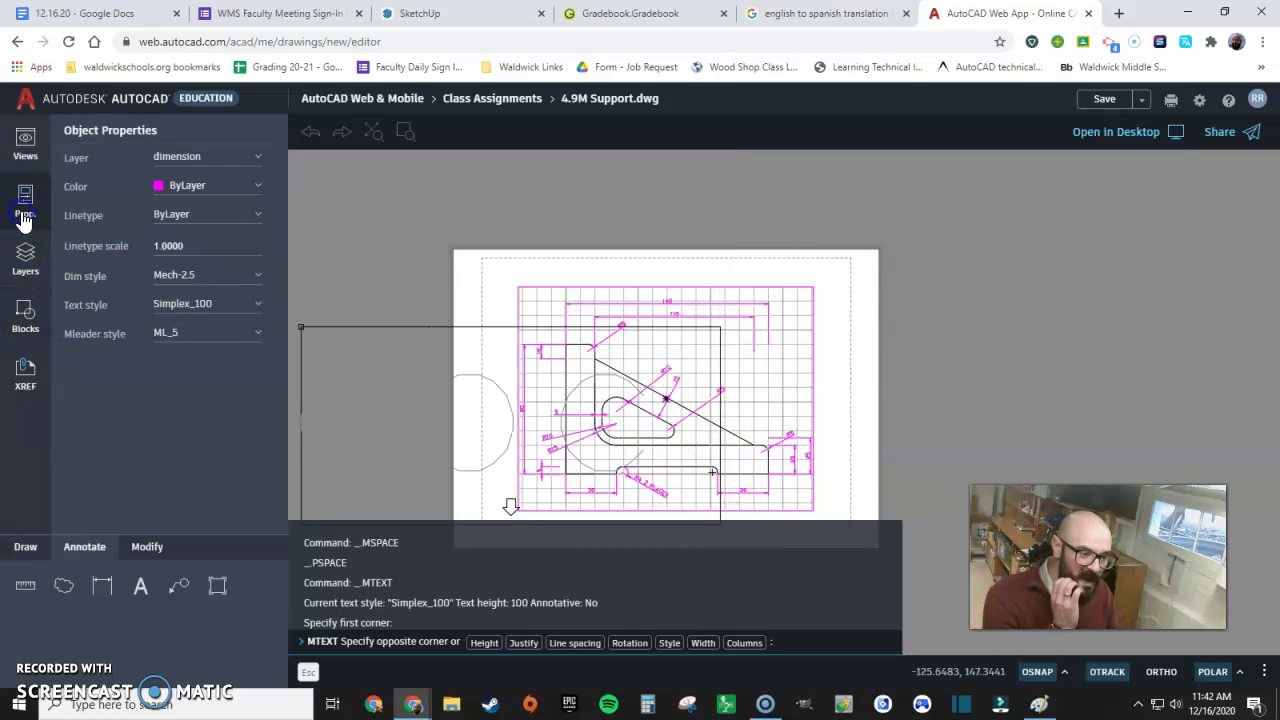
pyautogui.click(196, 305)
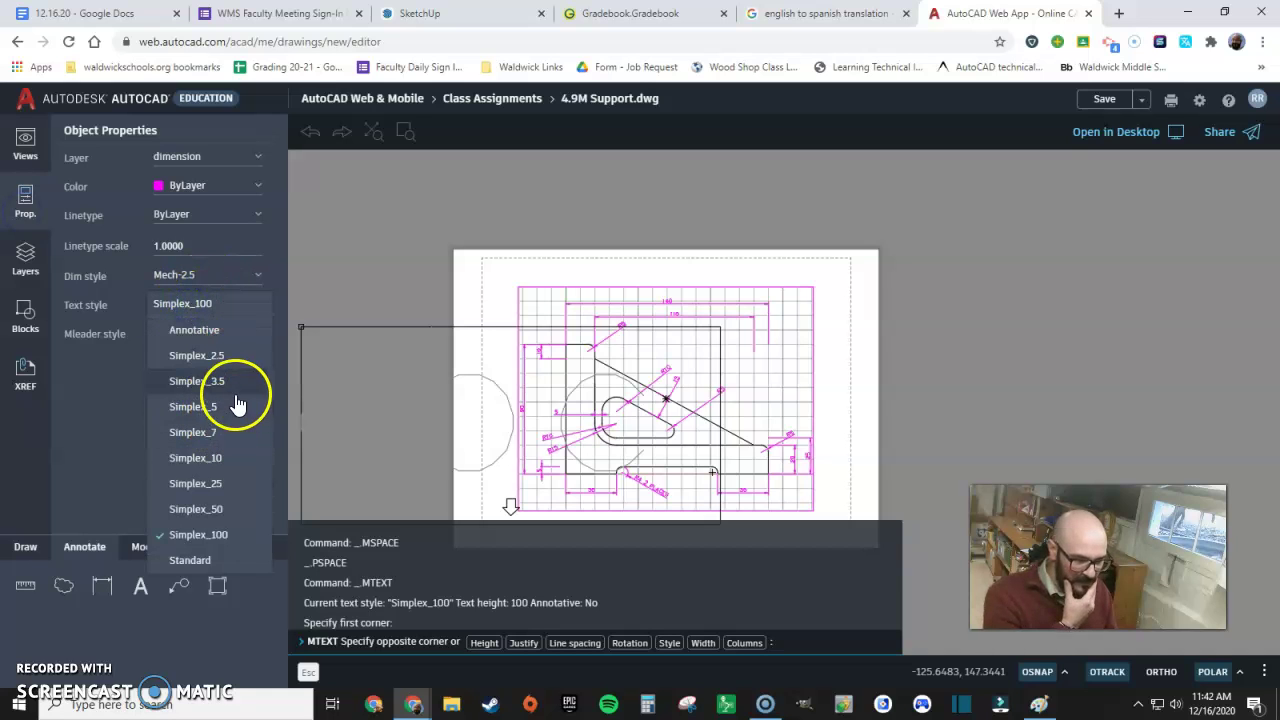
pyautogui.click(240, 377)
pyautogui.click(701, 516)
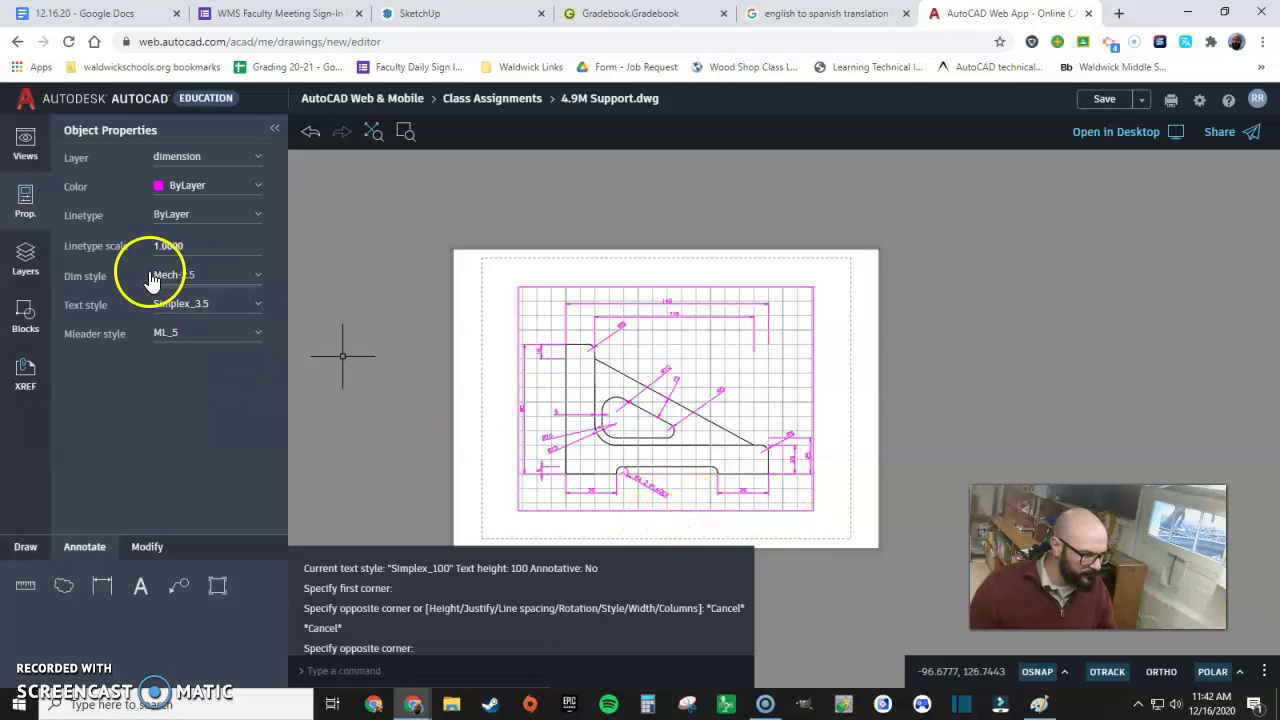
# - Add multiline text below the viewport on the sheet, reading 4.9M SUPPORT with the author's full name beneath it
pyautogui.click(141, 585)
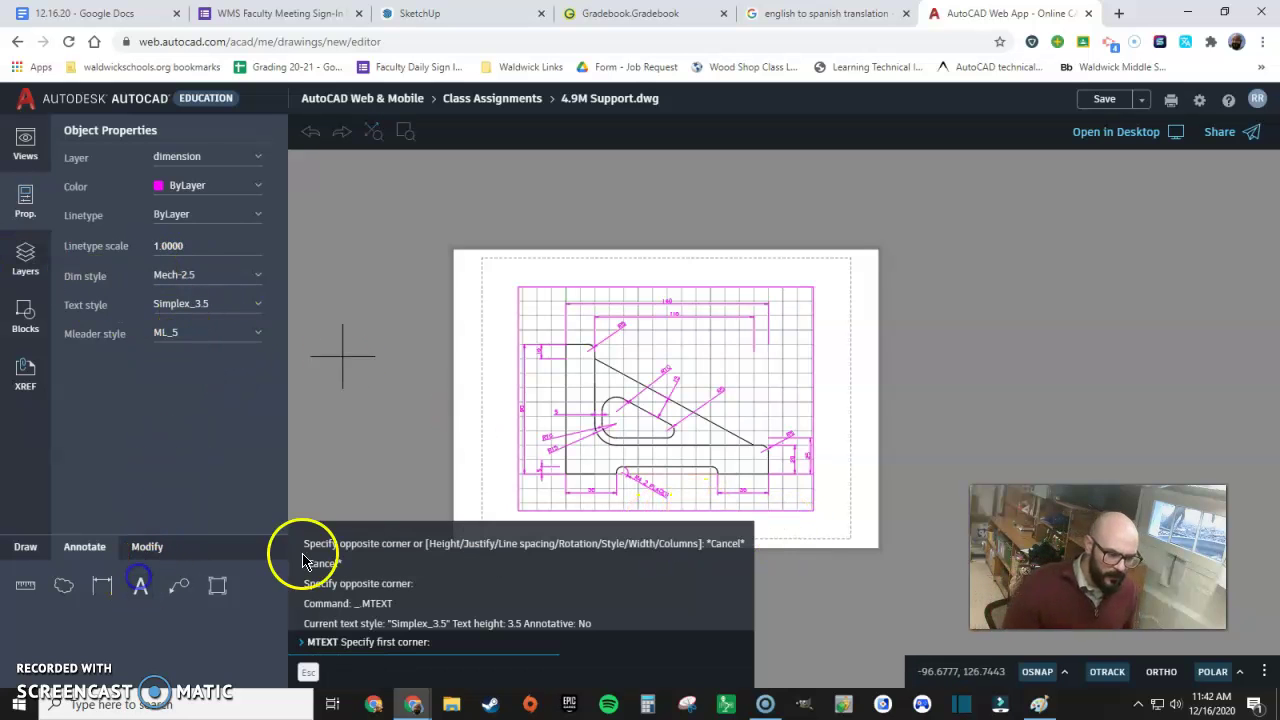
pyautogui.moveTo(766, 449); pyautogui.dragTo(805, 366, button='middle')
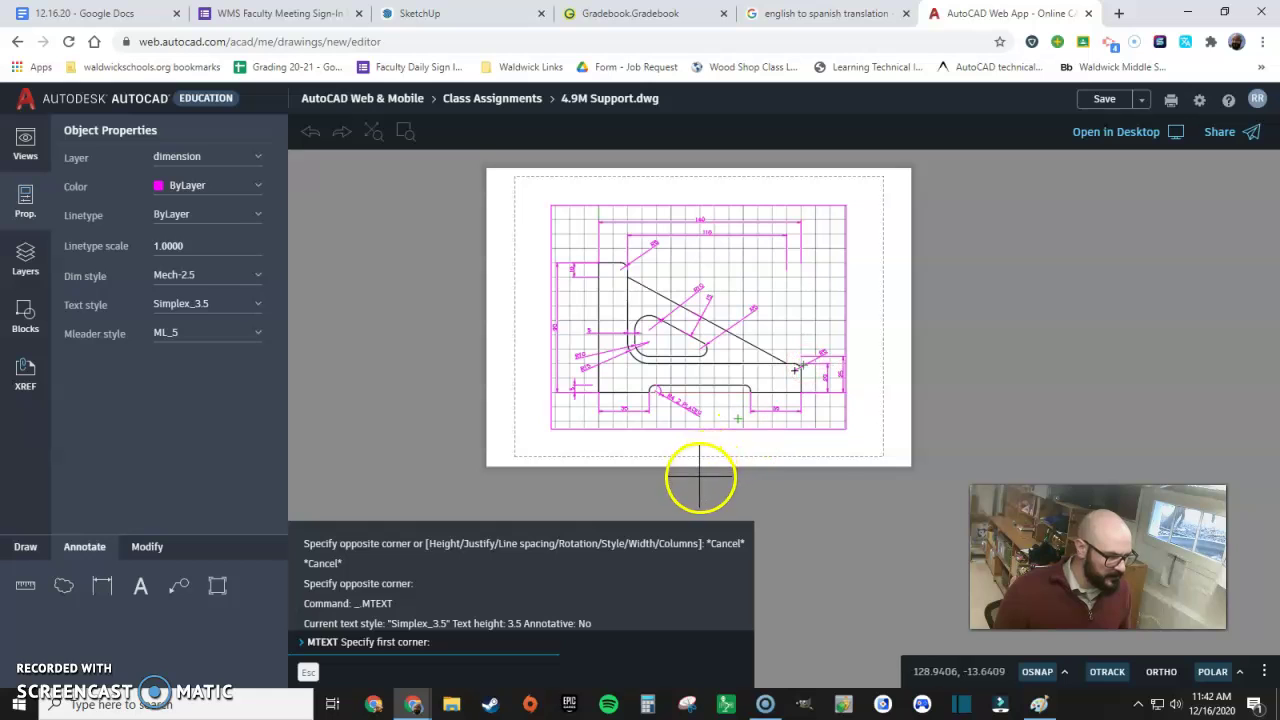
pyautogui.click(720, 434)
pyautogui.click(830, 460)
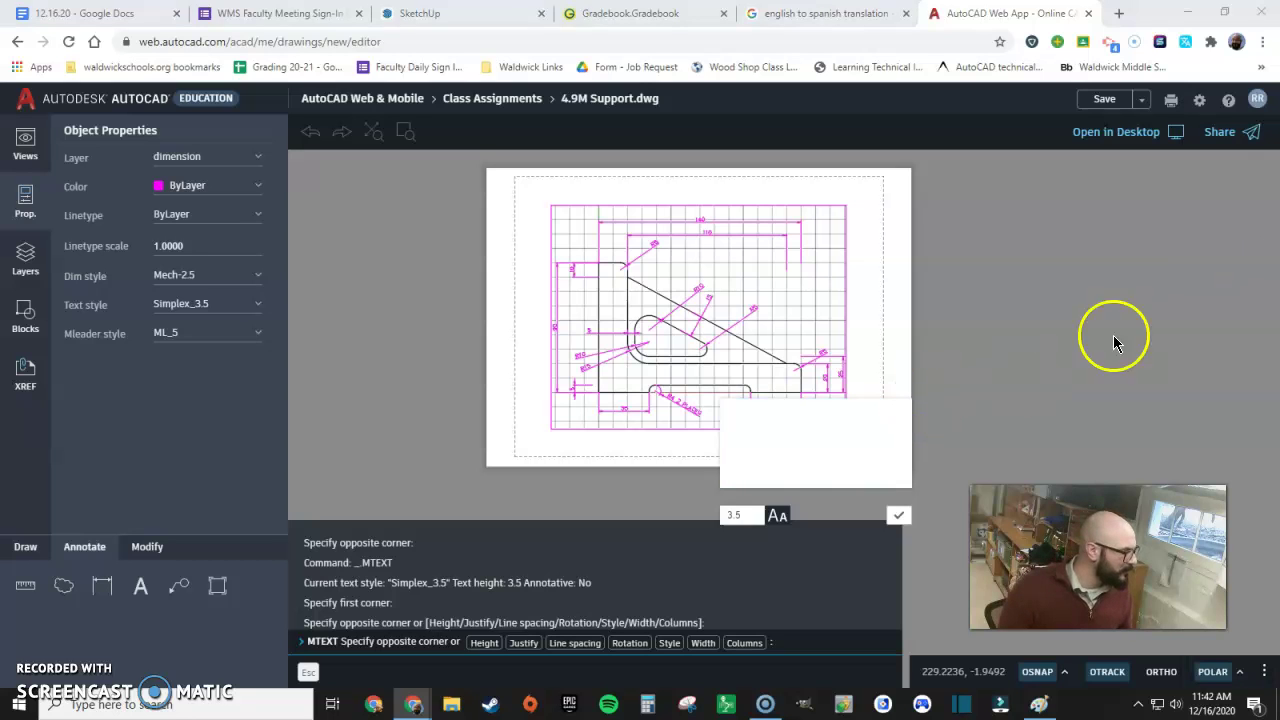
pyautogui.click(791, 446)
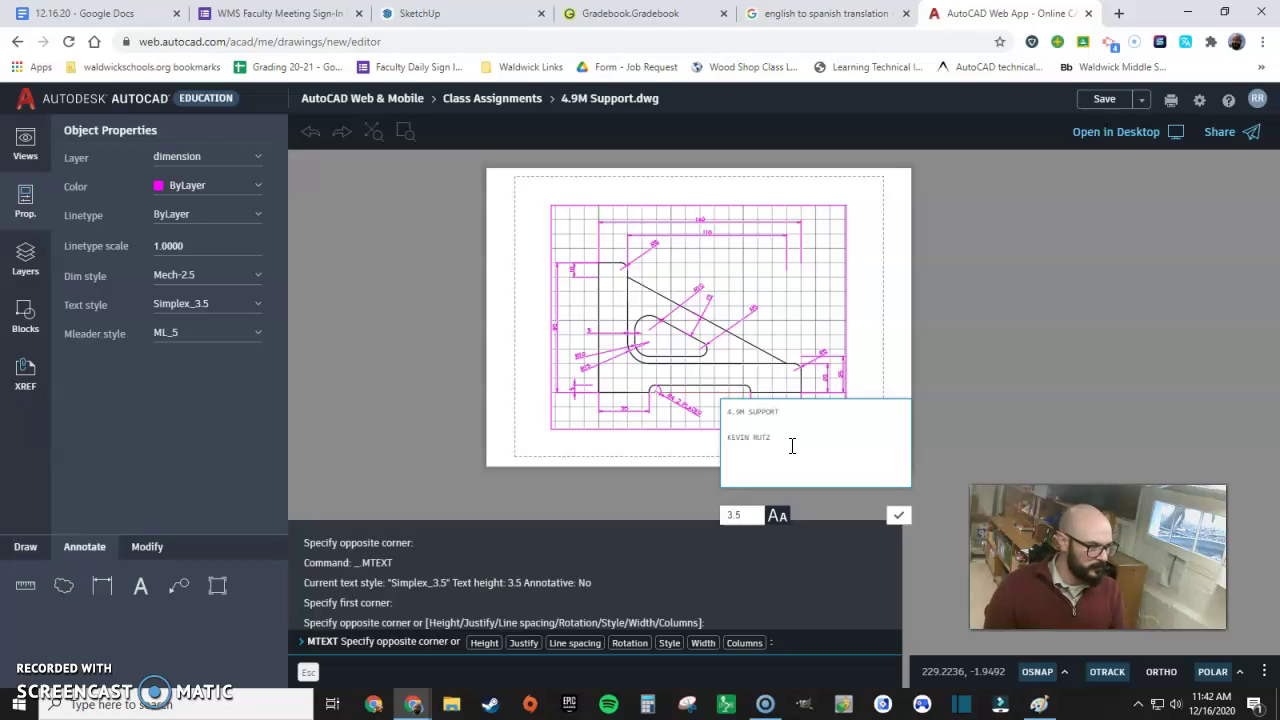
pyautogui.click(898, 515)
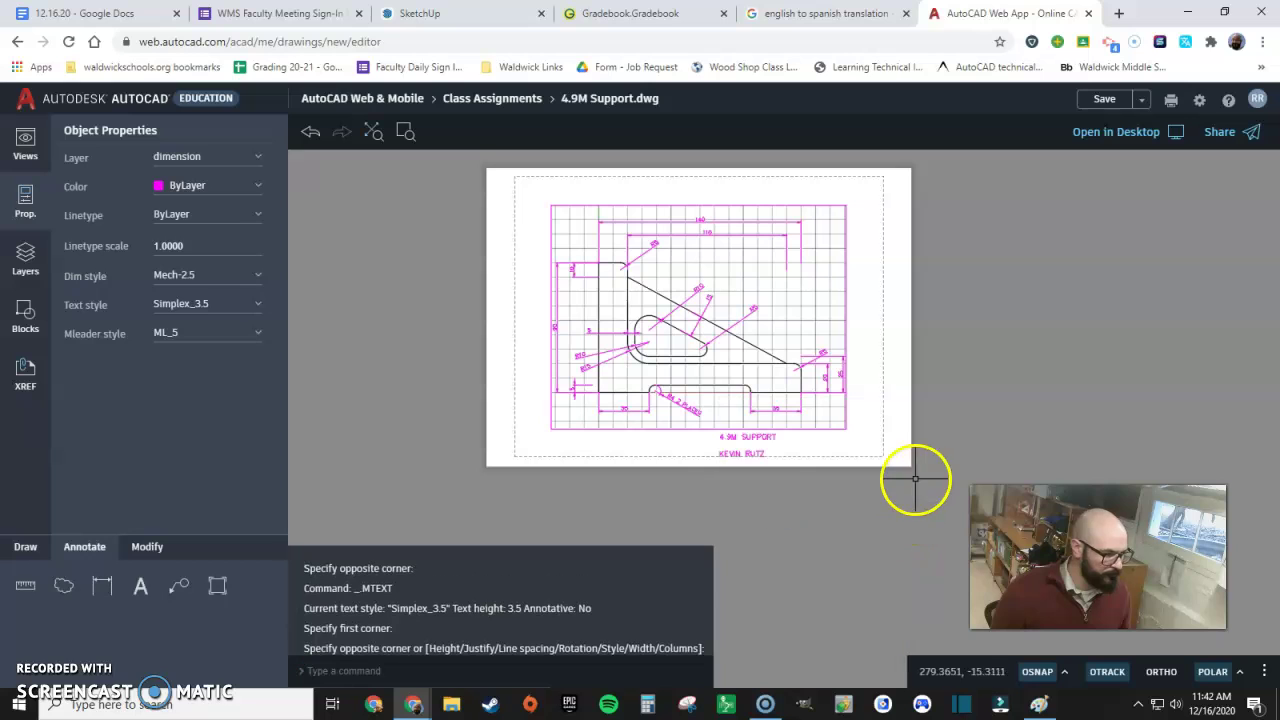
# - Put the title text below the viewport on layer 0
pyautogui.click(738, 452)
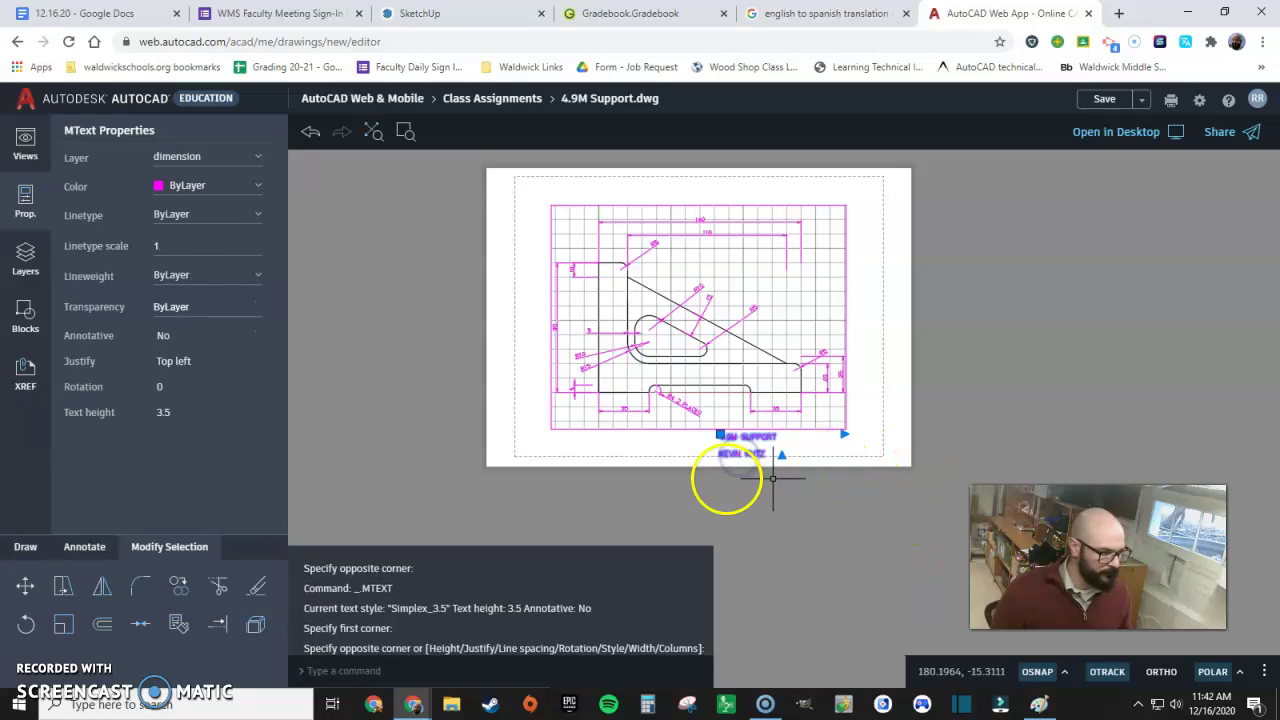
pyautogui.click(223, 157)
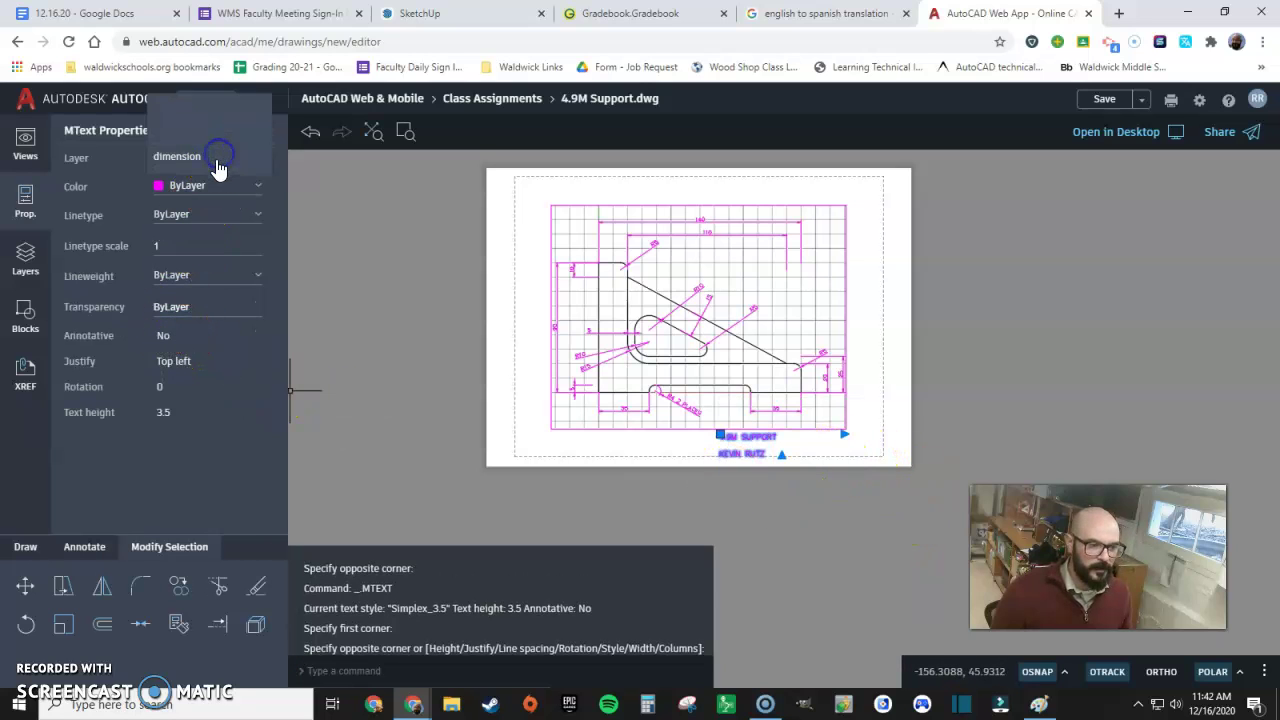
pyautogui.click(213, 118)
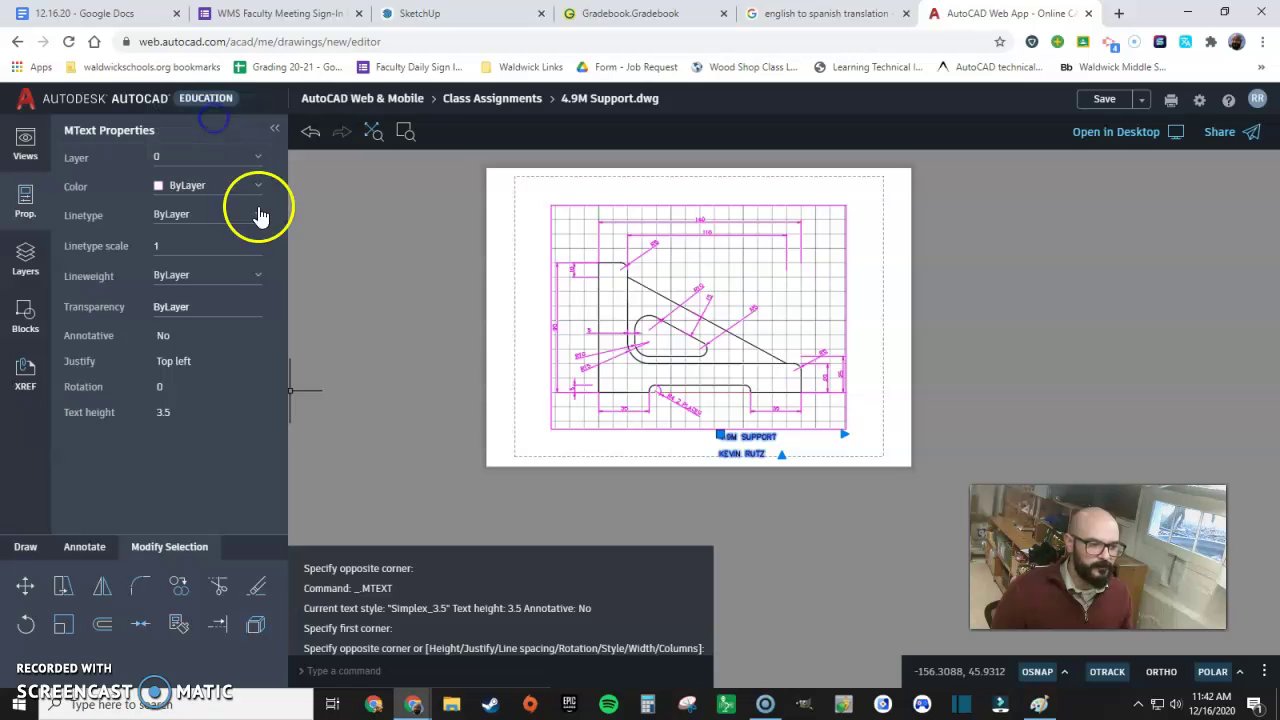
# - Move the title text along the viewport's lower edge into the sheet's lower-right corner and deselect it
pyautogui.click(720, 435)
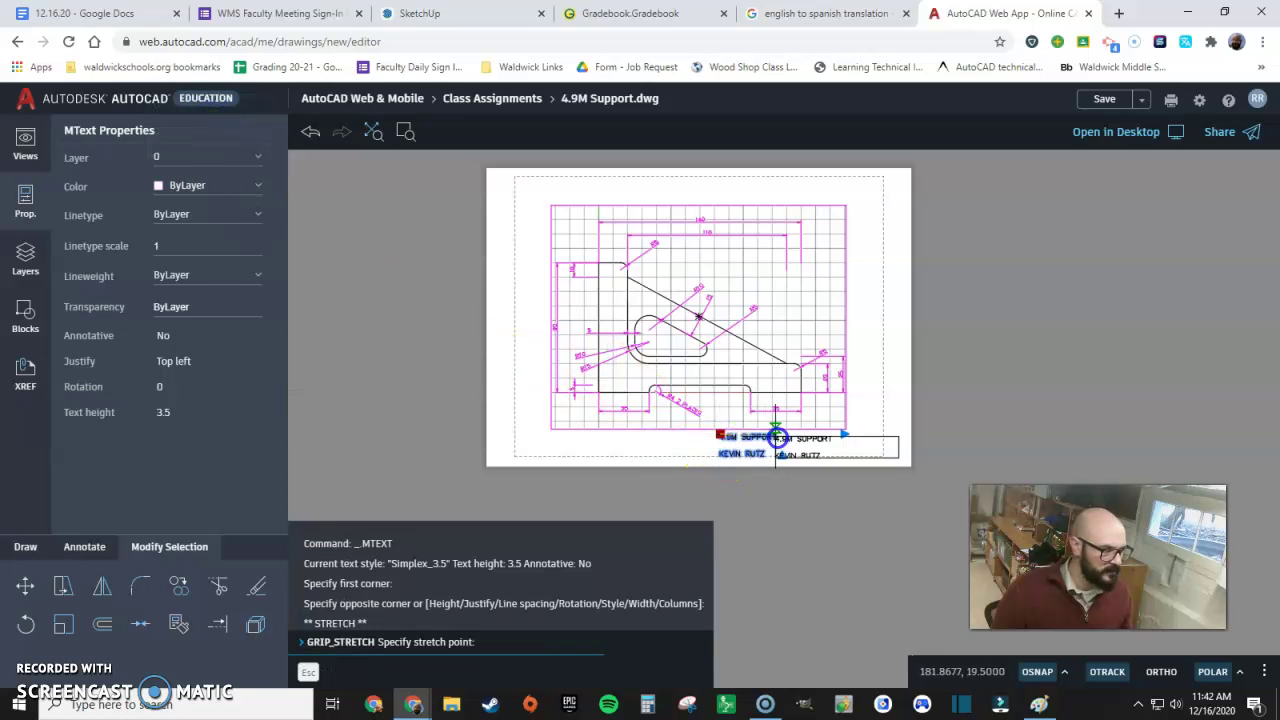
pyautogui.click(816, 436)
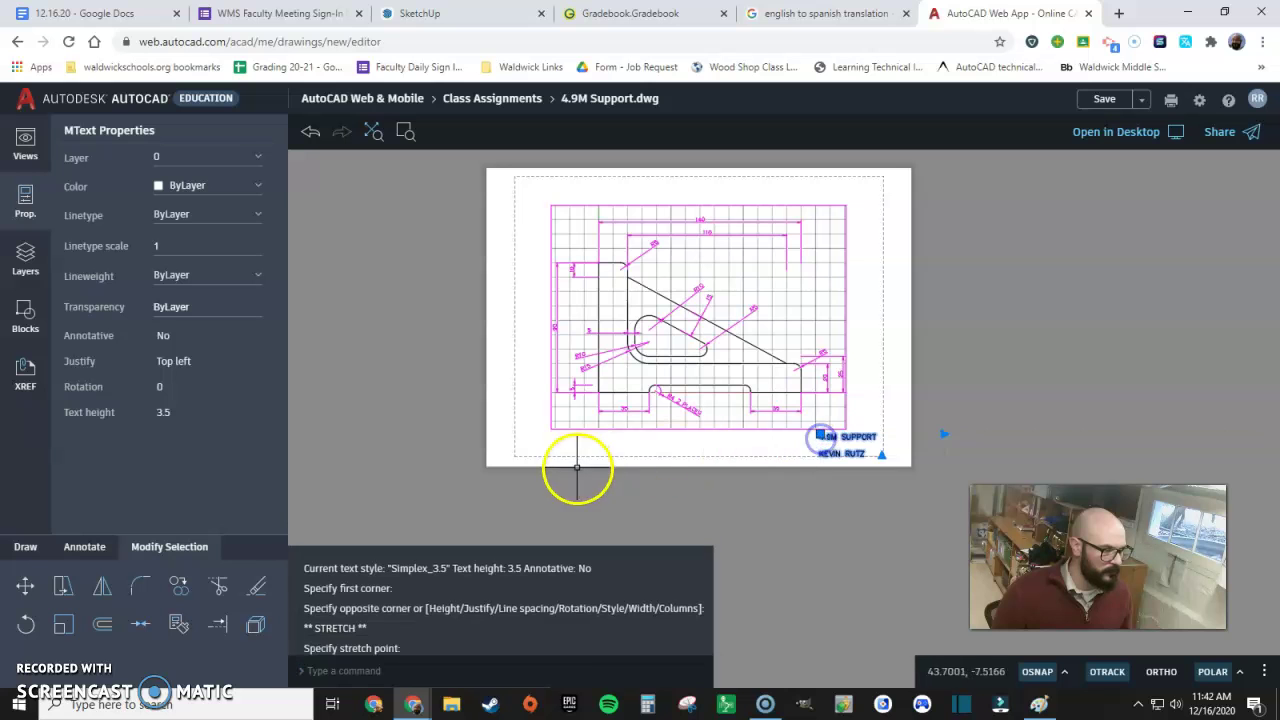
pyautogui.click(760, 480)
pyautogui.scroll(1, 745, 503)
pyautogui.moveTo(749, 494); pyautogui.dragTo(763, 595, button='middle')
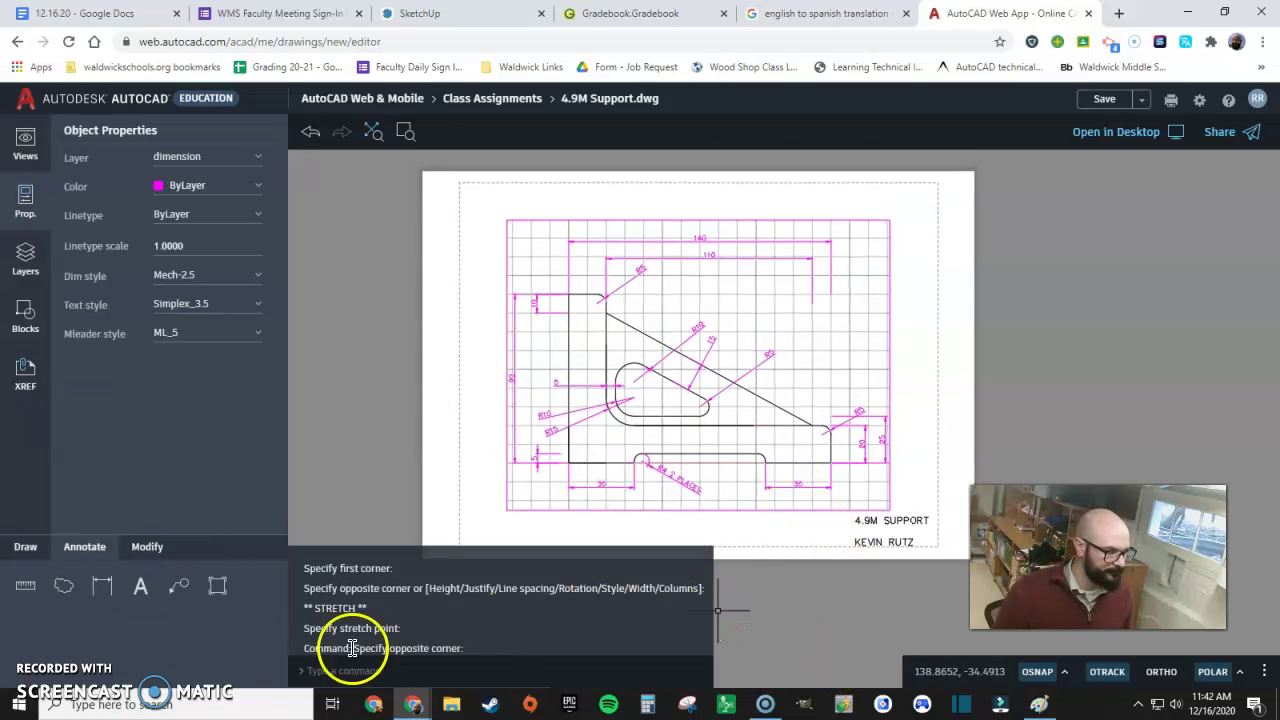